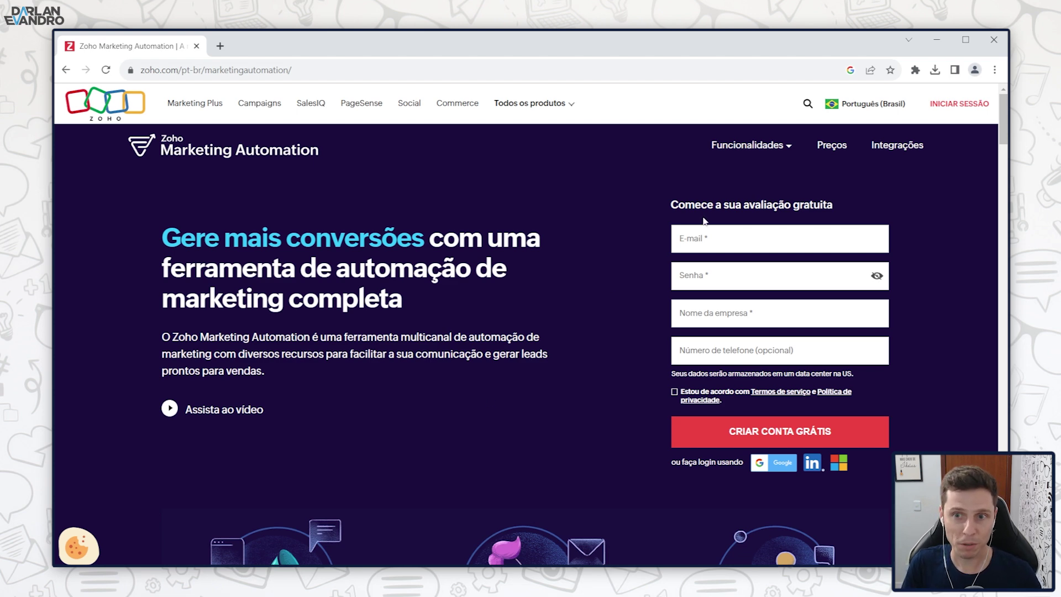
Step: Open the Preços pricing page and scroll down past the plan cards
{"action": "left_click_drag", "start_coordinate": [670, 204], "coordinate": [904, 202]}
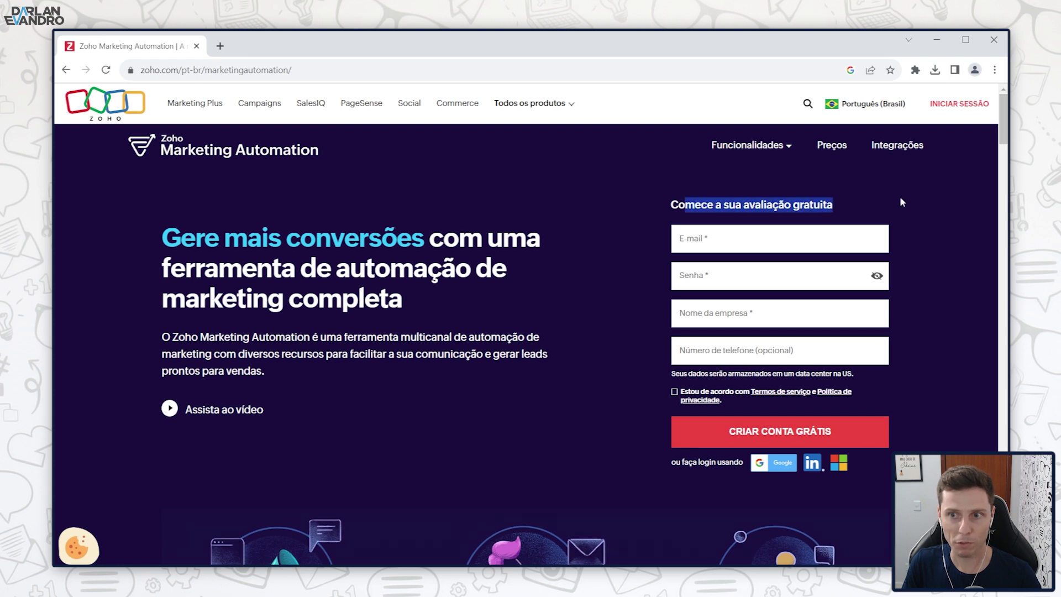
{"action": "left_click", "coordinate": [904, 202]}
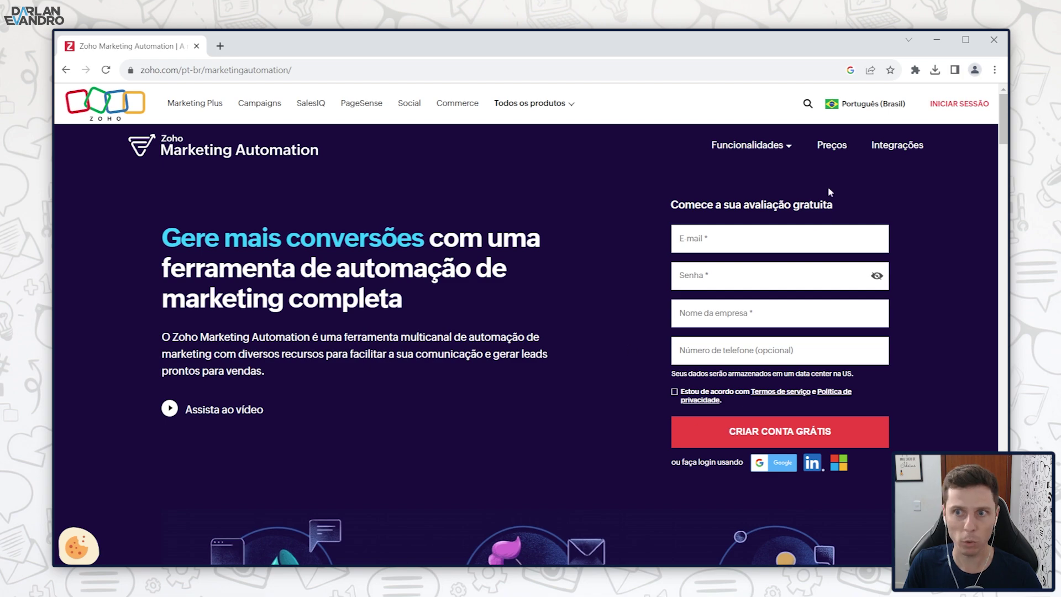
{"action": "left_click", "coordinate": [835, 148]}
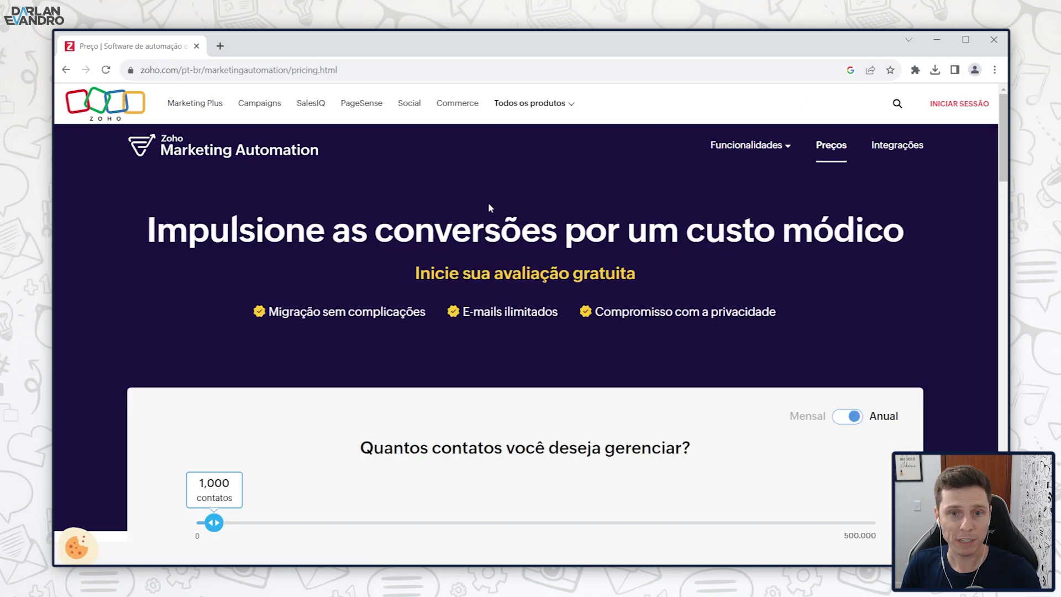
{"action": "scroll", "coordinate": [421, 233], "scroll_direction": "down", "scroll_amount": 5}
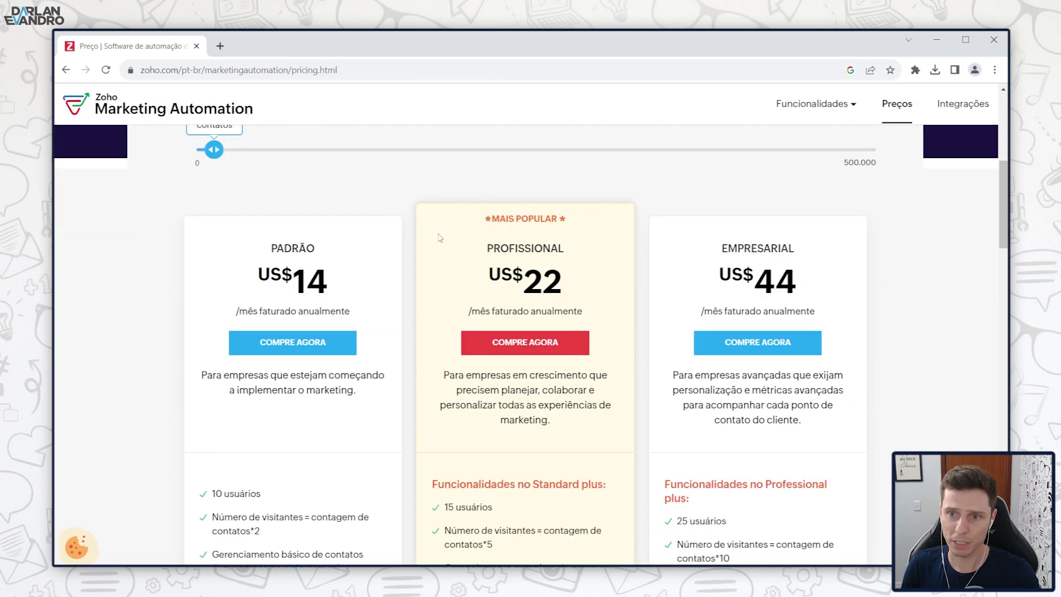
{"action": "scroll", "coordinate": [650, 234], "scroll_direction": "down", "scroll_amount": 3}
{"action": "scroll", "coordinate": [354, 288], "scroll_direction": "down", "scroll_amount": 15}
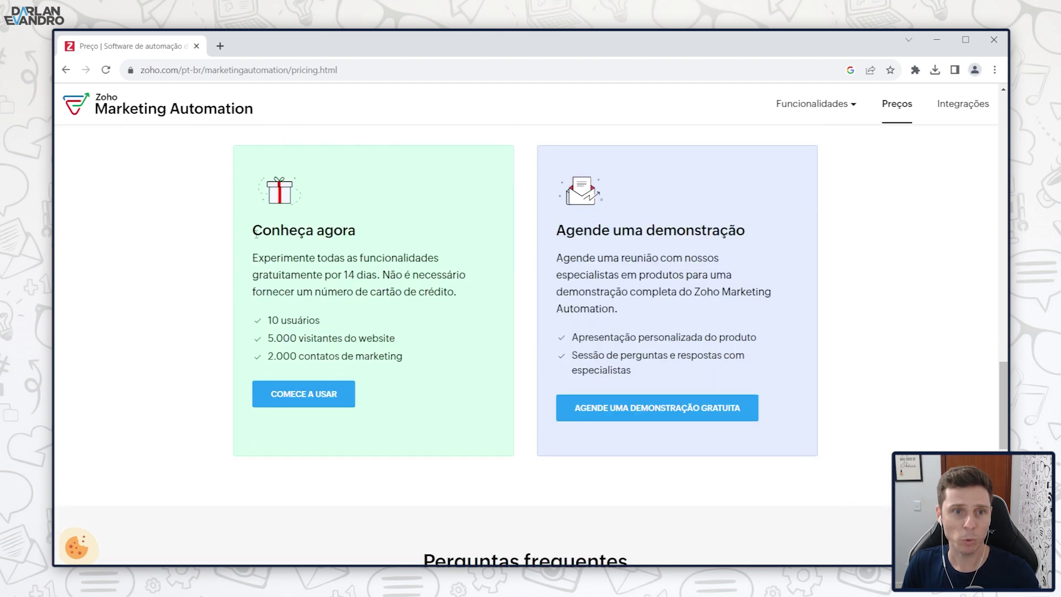
Step: Highlight the 14-day free trial description and its no-credit-card-needed line
{"action": "left_click_drag", "start_coordinate": [251, 244], "coordinate": [466, 275]}
{"action": "left_click", "coordinate": [274, 276]}
{"action": "left_click_drag", "start_coordinate": [274, 275], "coordinate": [373, 275]}
{"action": "left_click", "coordinate": [373, 276]}
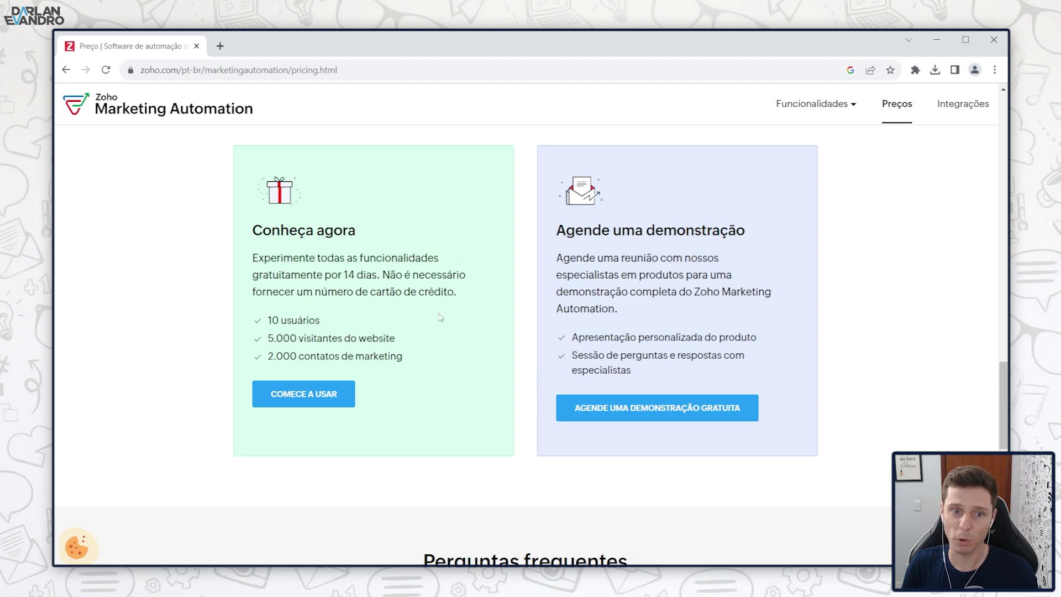
Step: Start the free trial with COMECE A USAR and open the Contatos dashboard
{"action": "left_click", "coordinate": [304, 394]}
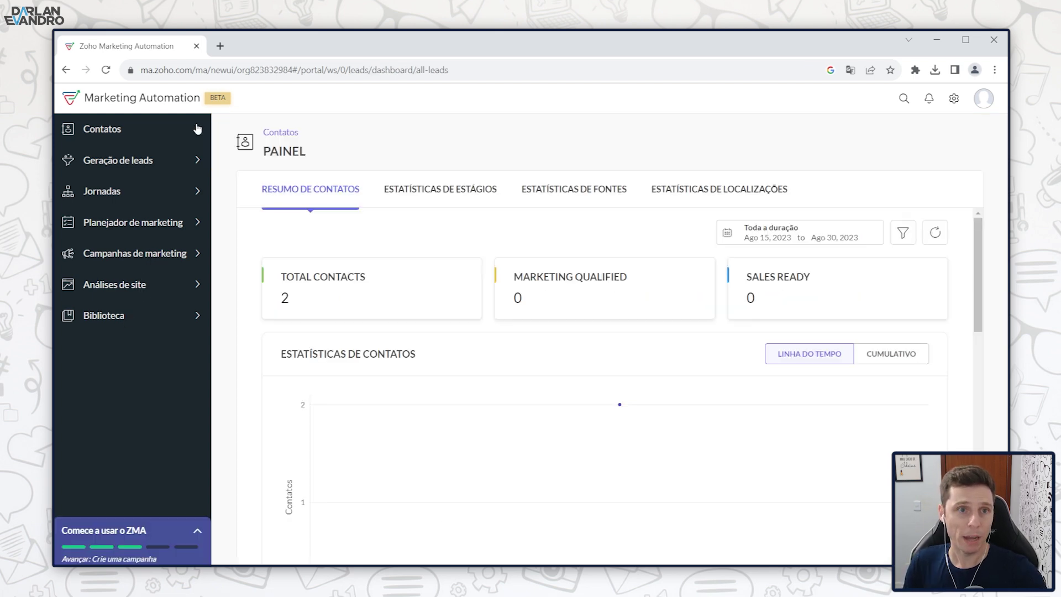
{"action": "left_click", "coordinate": [103, 130]}
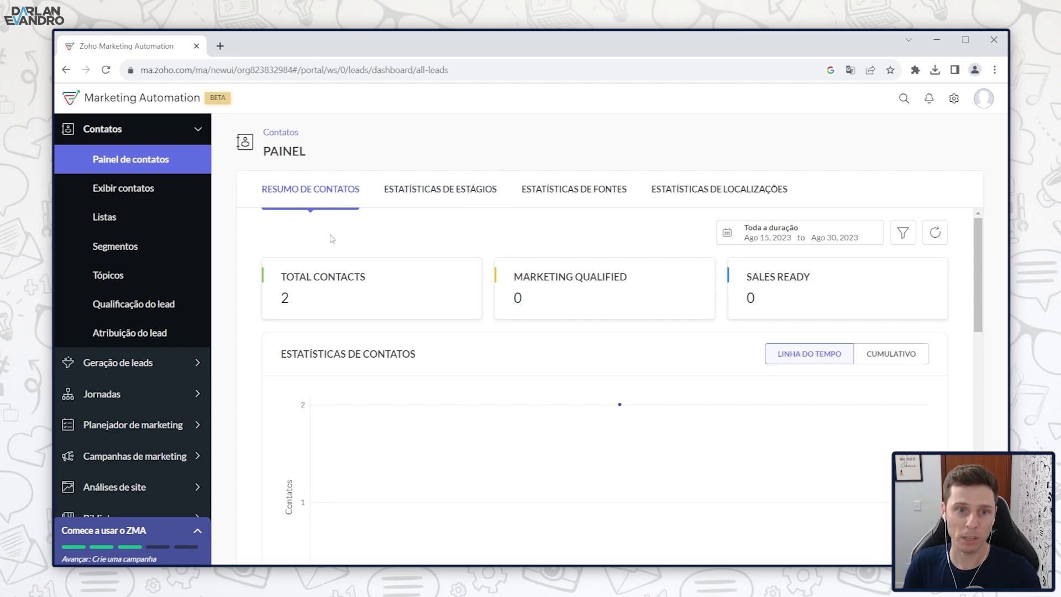
Step: Scroll through the contacts dashboard to review total, qualified and sales-ready counts
{"action": "scroll", "coordinate": [337, 332], "scroll_direction": "down", "scroll_amount": 2}
{"action": "scroll", "coordinate": [337, 341], "scroll_direction": "up", "scroll_amount": 2}
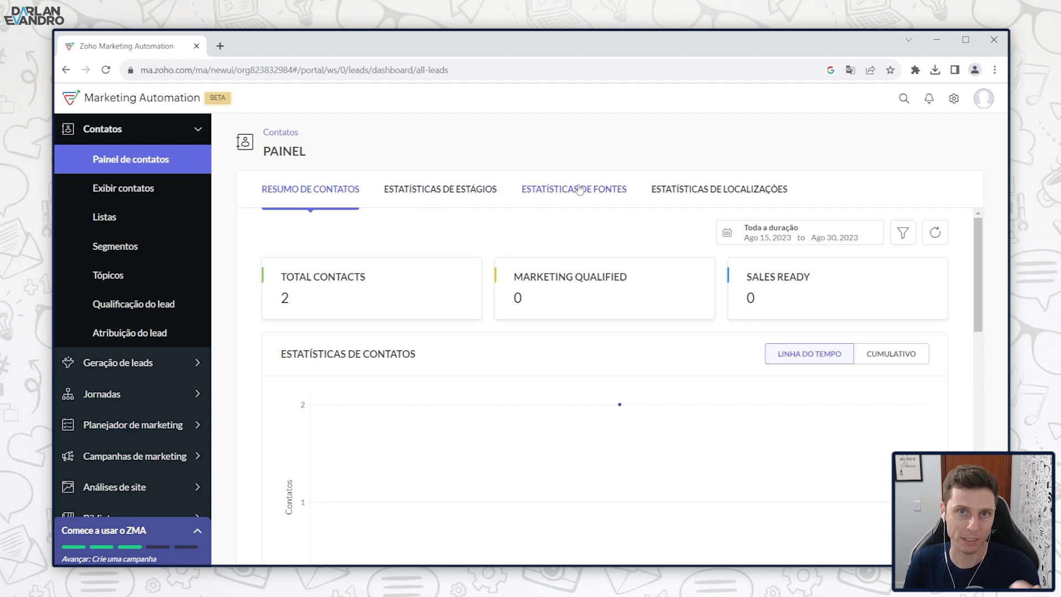
{"action": "scroll", "coordinate": [420, 360], "scroll_direction": "down", "scroll_amount": 10}
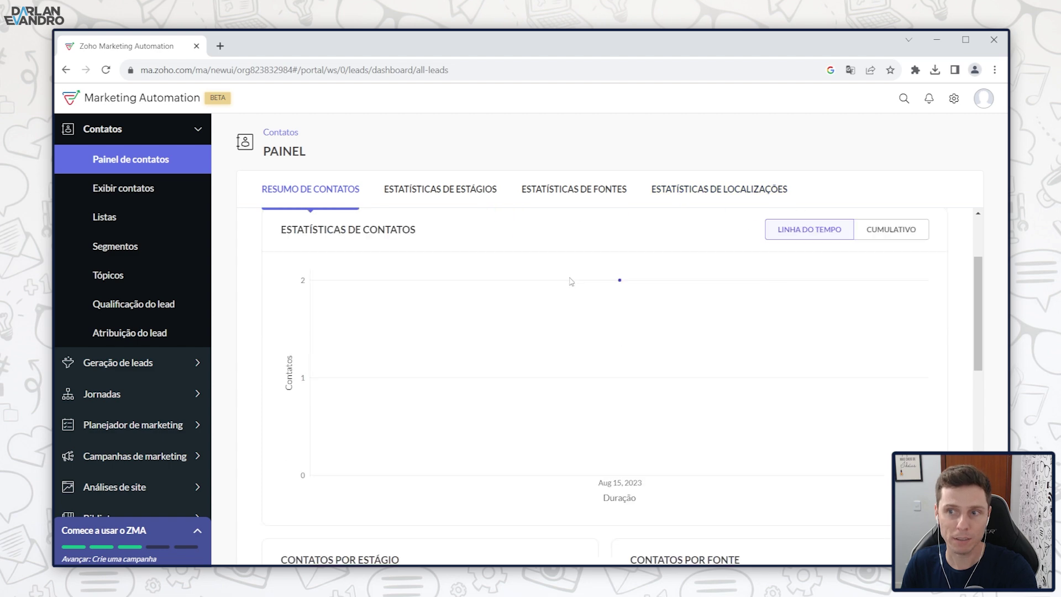
{"action": "scroll", "coordinate": [420, 373], "scroll_direction": "down", "scroll_amount": 2}
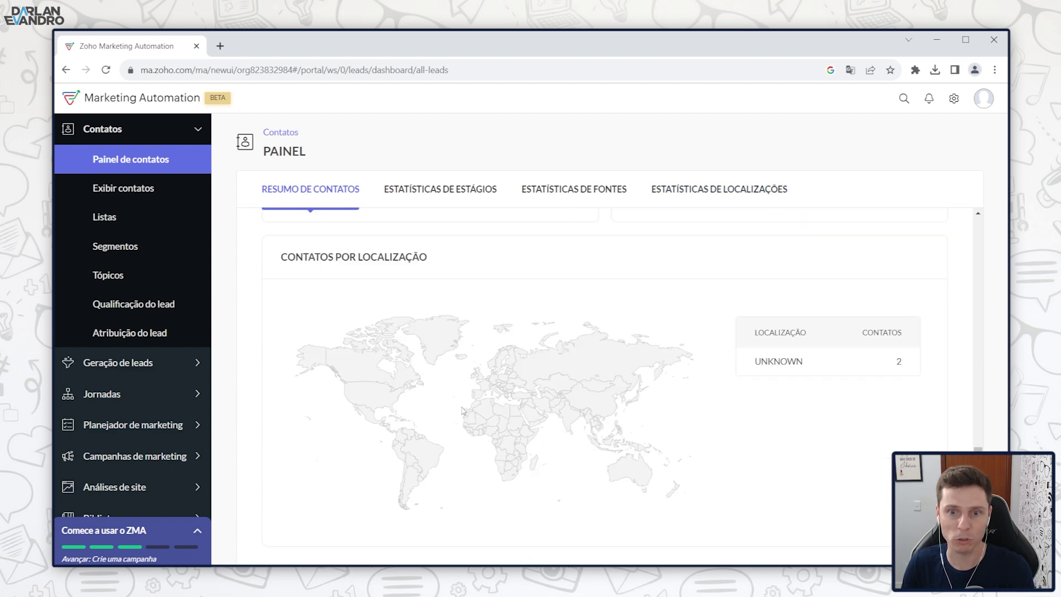
{"action": "scroll", "coordinate": [457, 426], "scroll_direction": "up", "scroll_amount": 12}
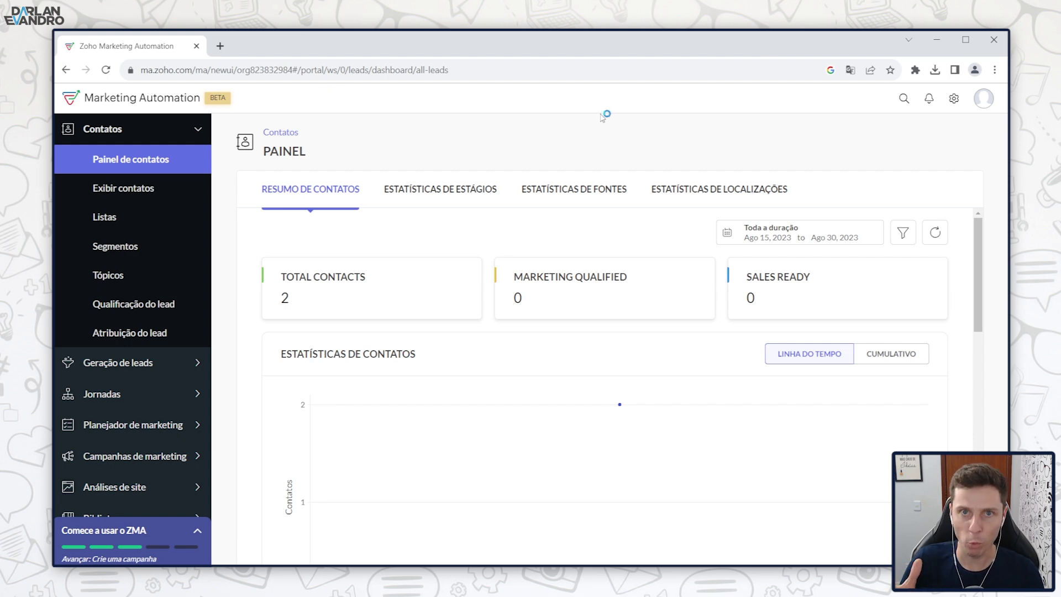
Step: Inspect the segment filter options, close them, and open the Exibir contatos table
{"action": "left_click", "coordinate": [904, 233]}
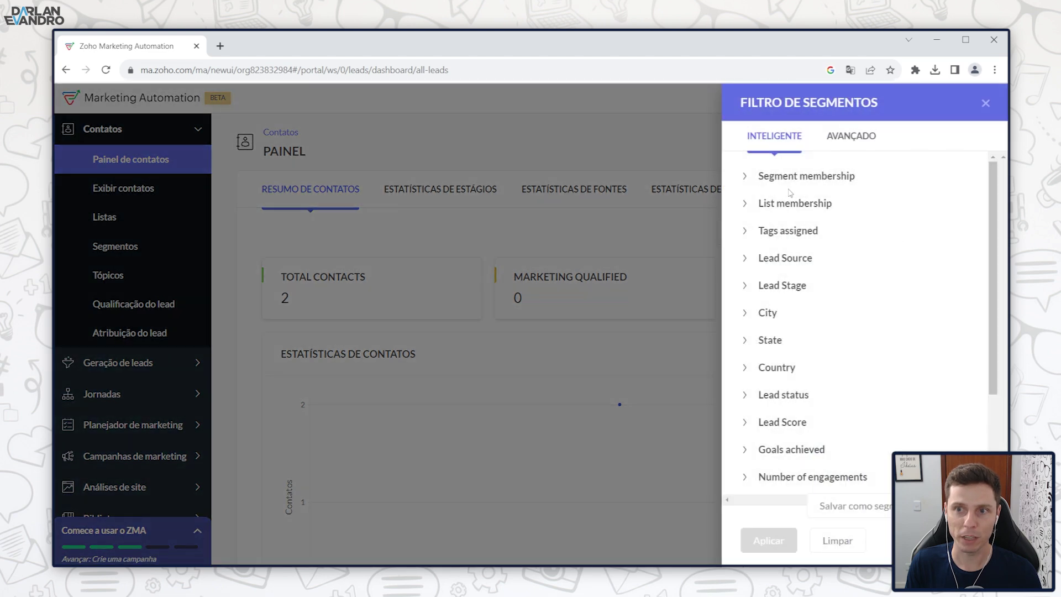
{"action": "scroll", "coordinate": [768, 279], "scroll_direction": "down", "scroll_amount": 3}
{"action": "scroll", "coordinate": [782, 304], "scroll_direction": "up", "scroll_amount": 3}
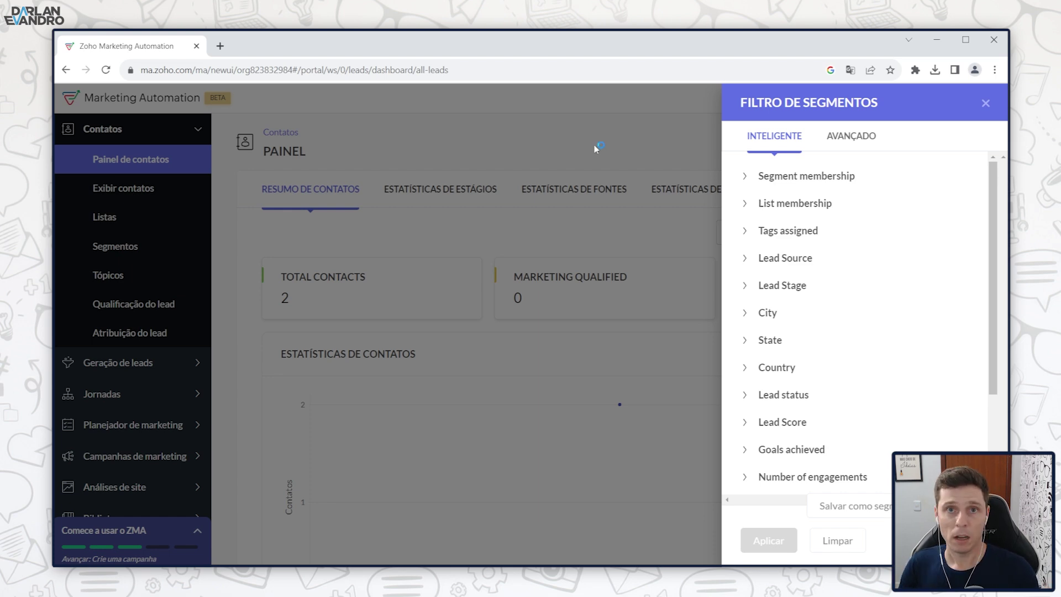
{"action": "left_click", "coordinate": [986, 103]}
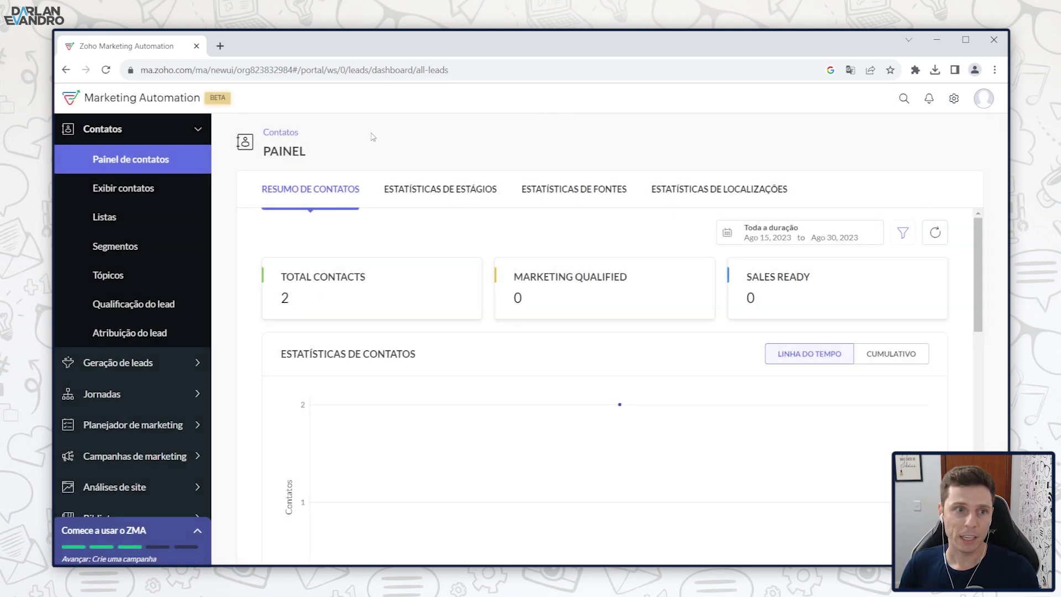
{"action": "left_click", "coordinate": [129, 191]}
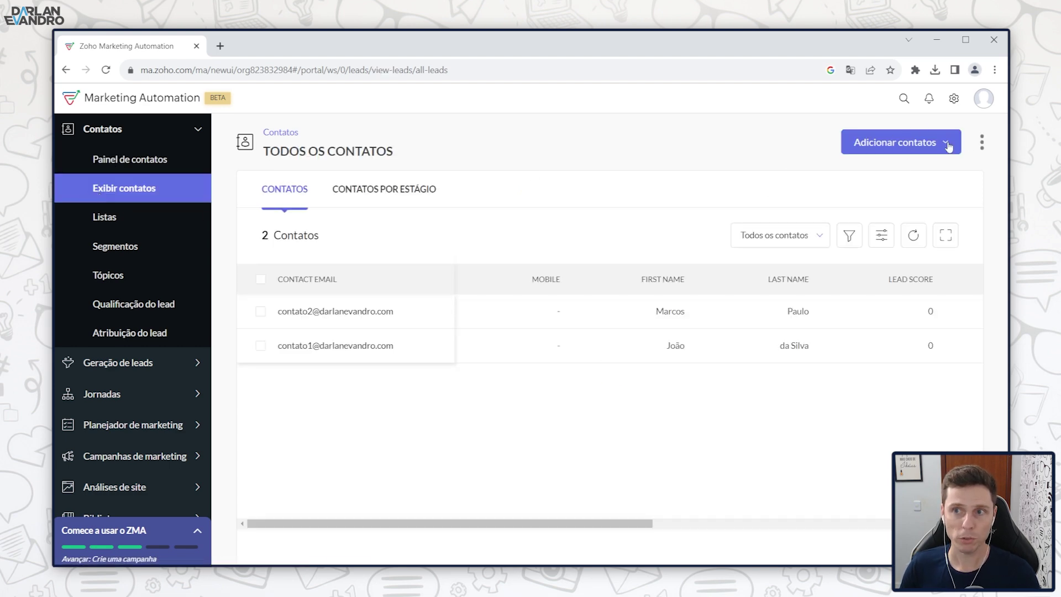
Step: Open the Adicionar contatos dropdown to see the contact import options
{"action": "left_click", "coordinate": [933, 145]}
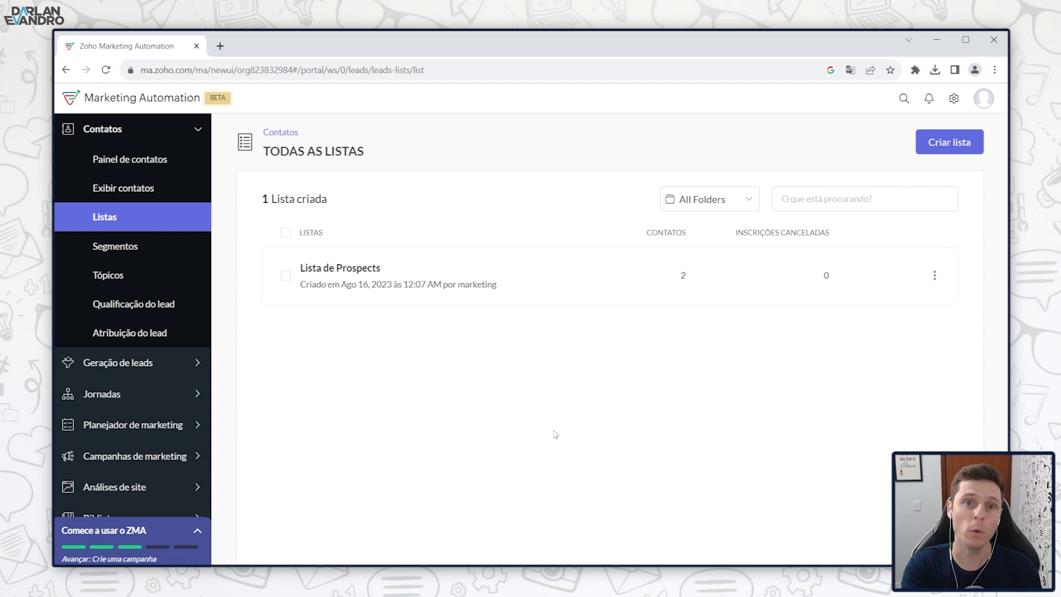
Step: Visit the Segmentos page, then expand Geração de leads in the sidebar
{"action": "left_click", "coordinate": [115, 246]}
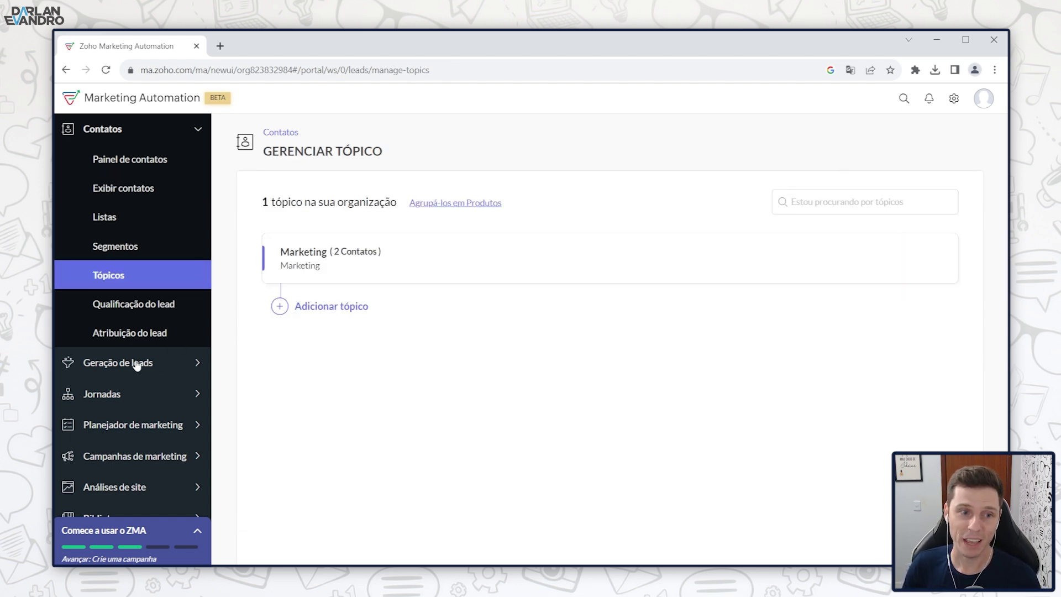
{"action": "left_click", "coordinate": [164, 365]}
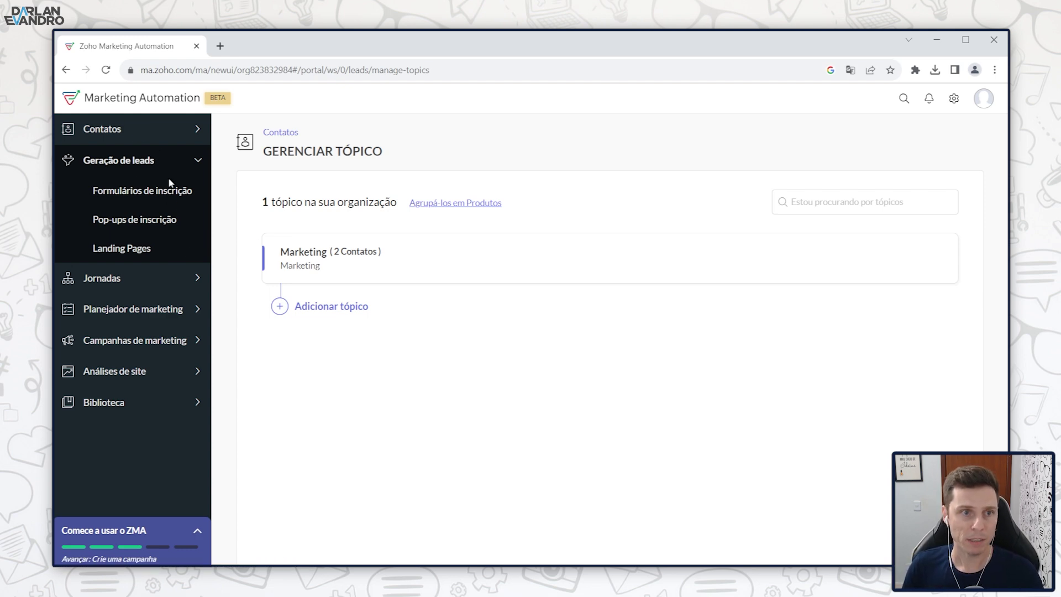
Step: Start a new landing page from the landing pages list and fill in its name
{"action": "left_click", "coordinate": [124, 253]}
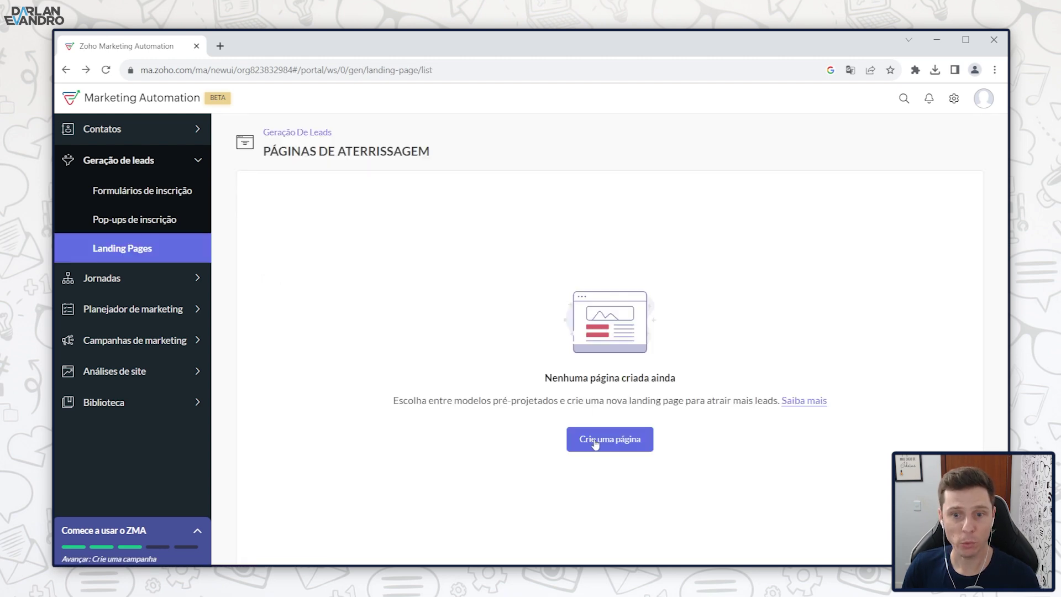
{"action": "left_click", "coordinate": [595, 444]}
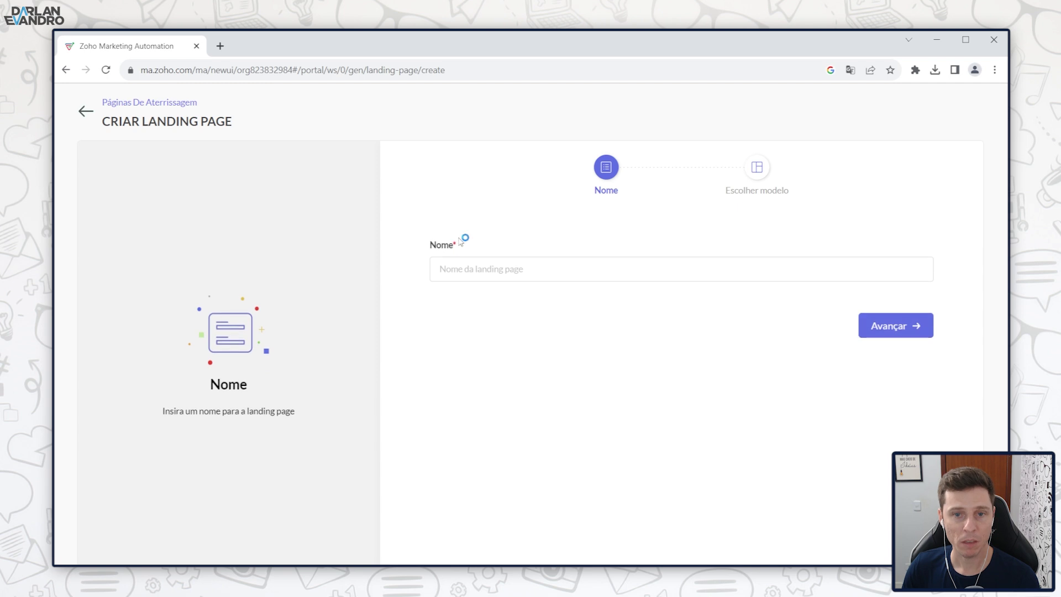
{"action": "left_click", "coordinate": [481, 270]}
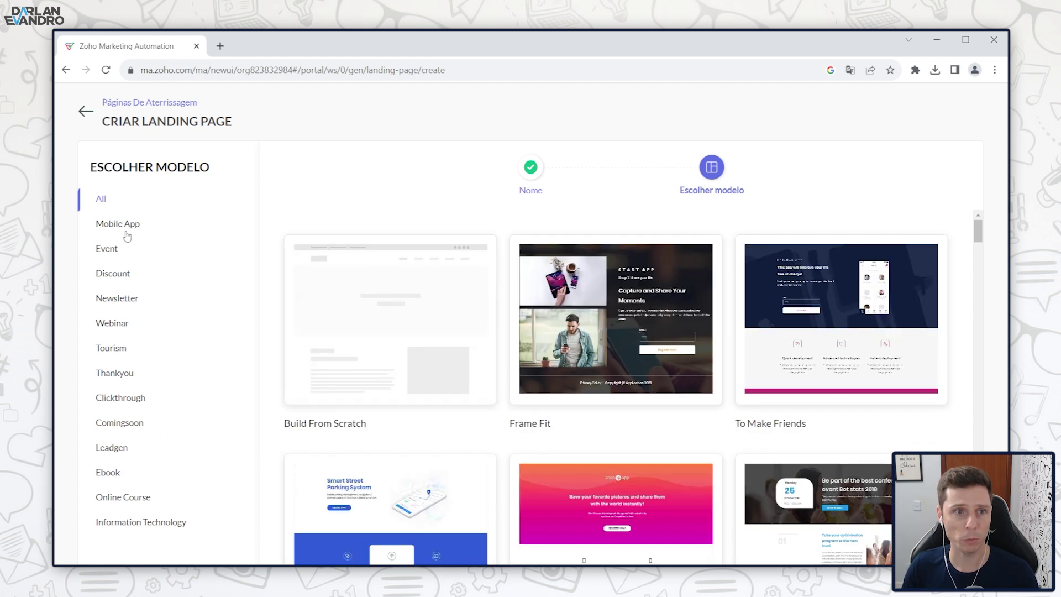
Step: Browse the Discount, Newsletter, Webinar, Thankyou and Ebook template categories
{"action": "left_click", "coordinate": [117, 273]}
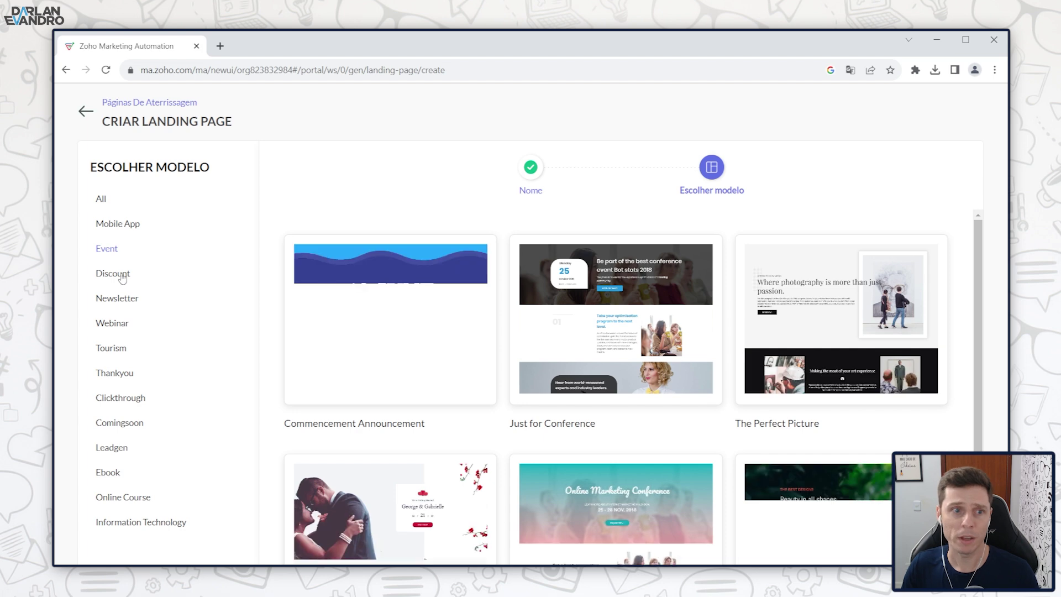
{"action": "left_click", "coordinate": [116, 299]}
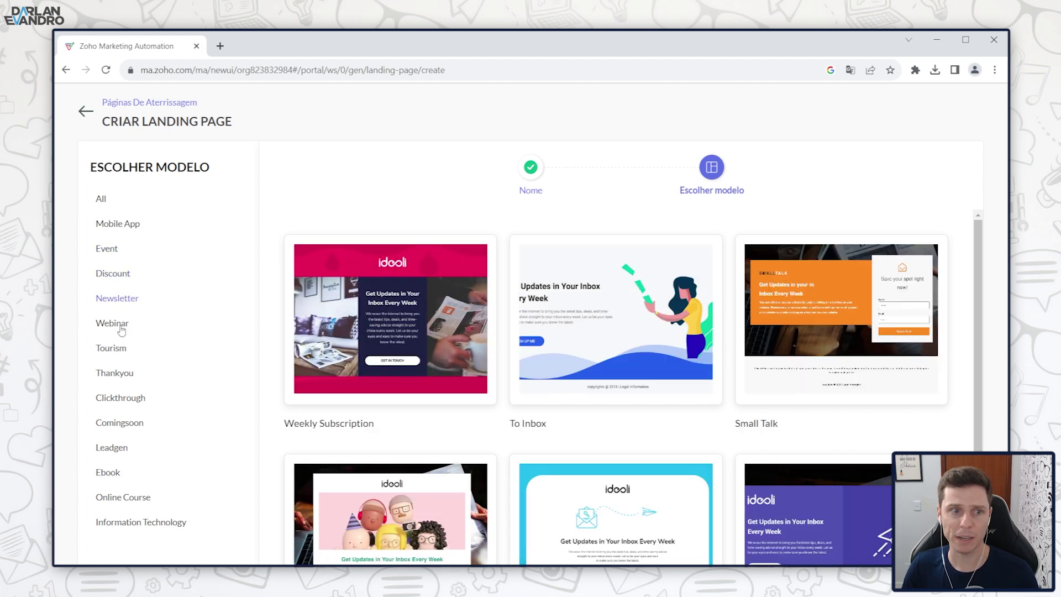
{"action": "left_click", "coordinate": [115, 325]}
{"action": "left_click", "coordinate": [121, 377]}
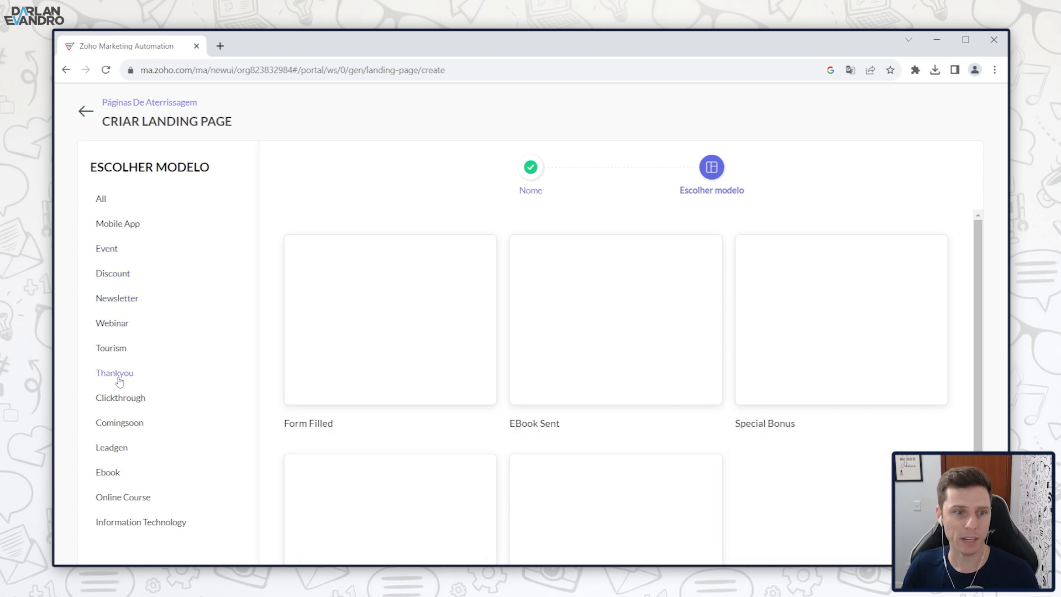
{"action": "left_click", "coordinate": [110, 472]}
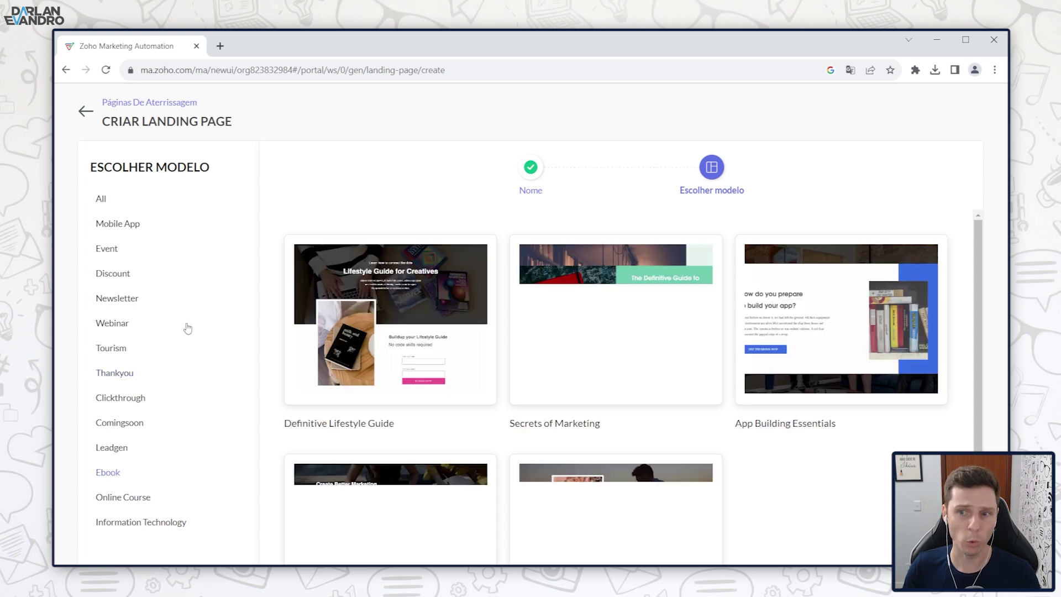
{"action": "mouse_move", "coordinate": [373, 344]}
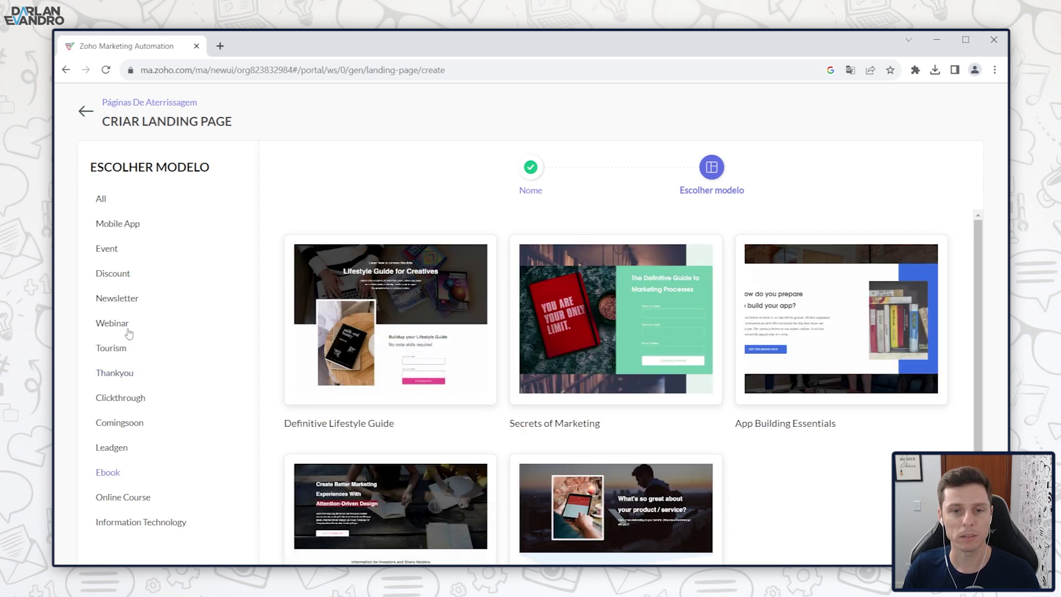
{"action": "scroll", "coordinate": [386, 420], "scroll_direction": "down", "scroll_amount": 2}
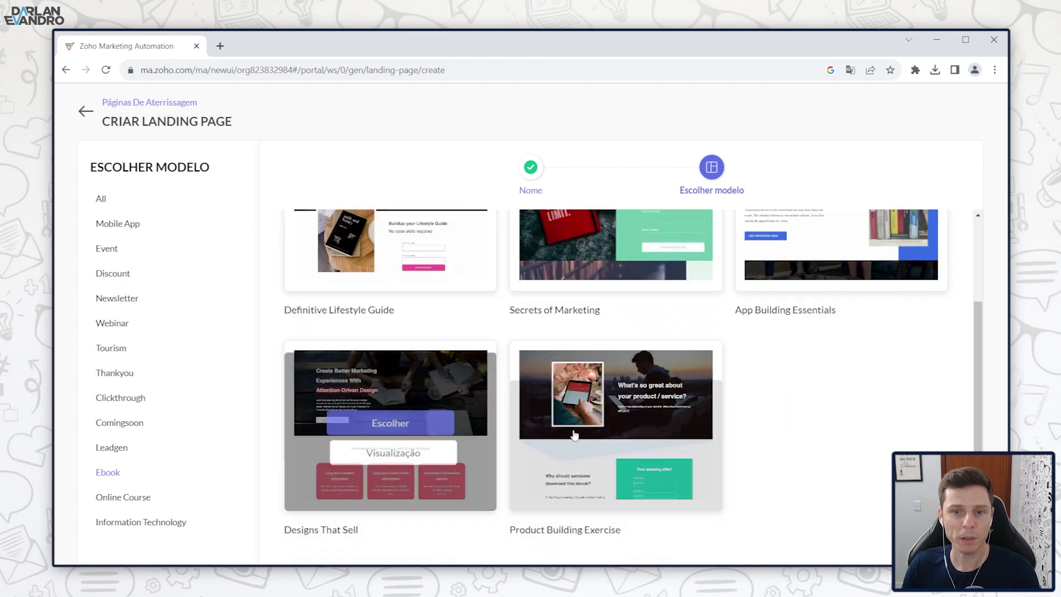
Step: Preview the Product Building Exercise Ebook template, then choose it for the page
{"action": "mouse_move", "coordinate": [630, 388]}
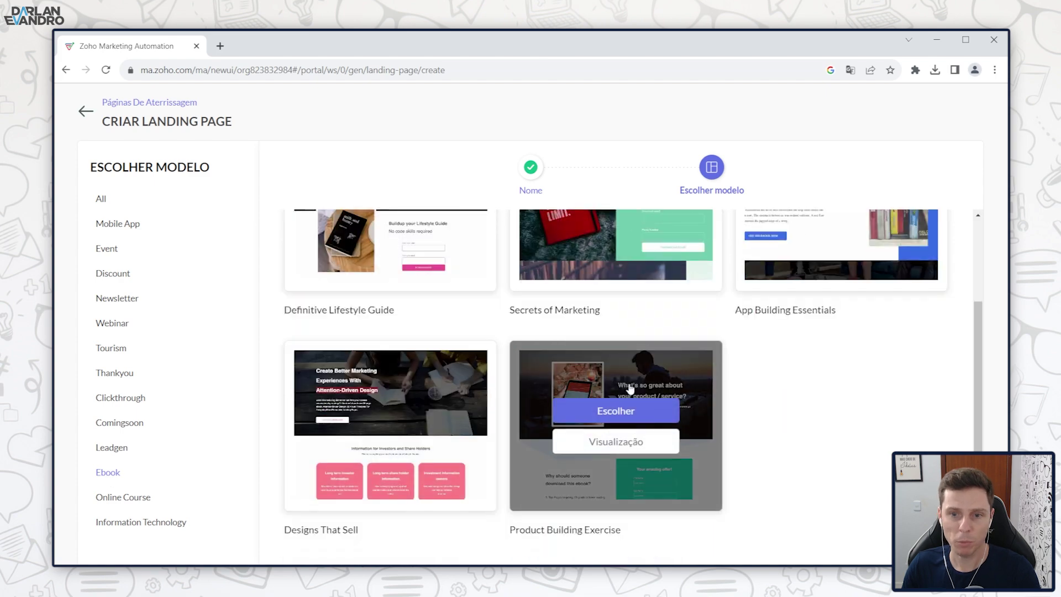
{"action": "left_click", "coordinate": [622, 447]}
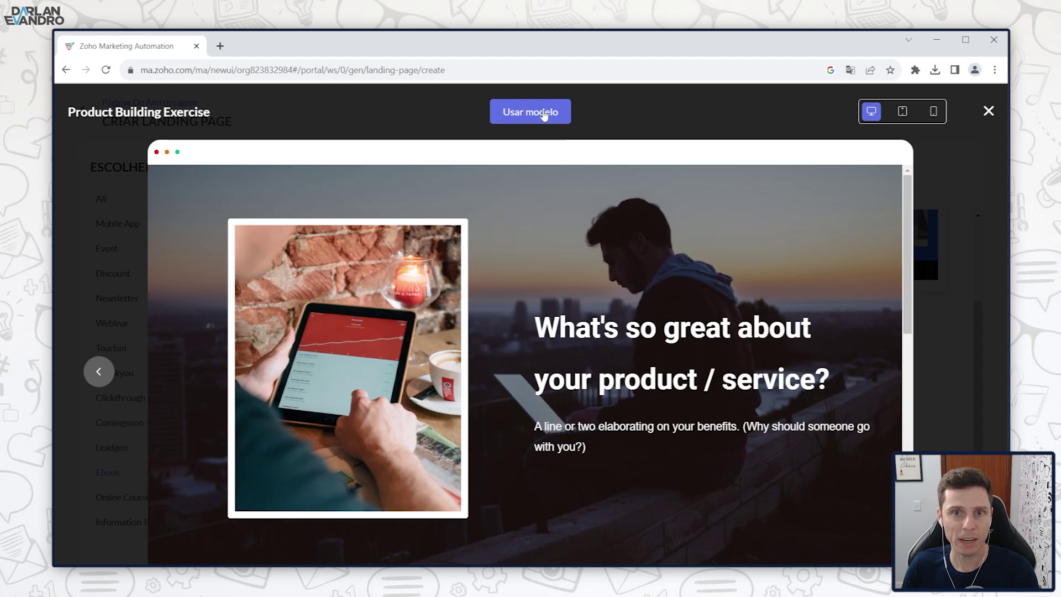
{"action": "left_click", "coordinate": [989, 111]}
{"action": "mouse_move", "coordinate": [588, 367]}
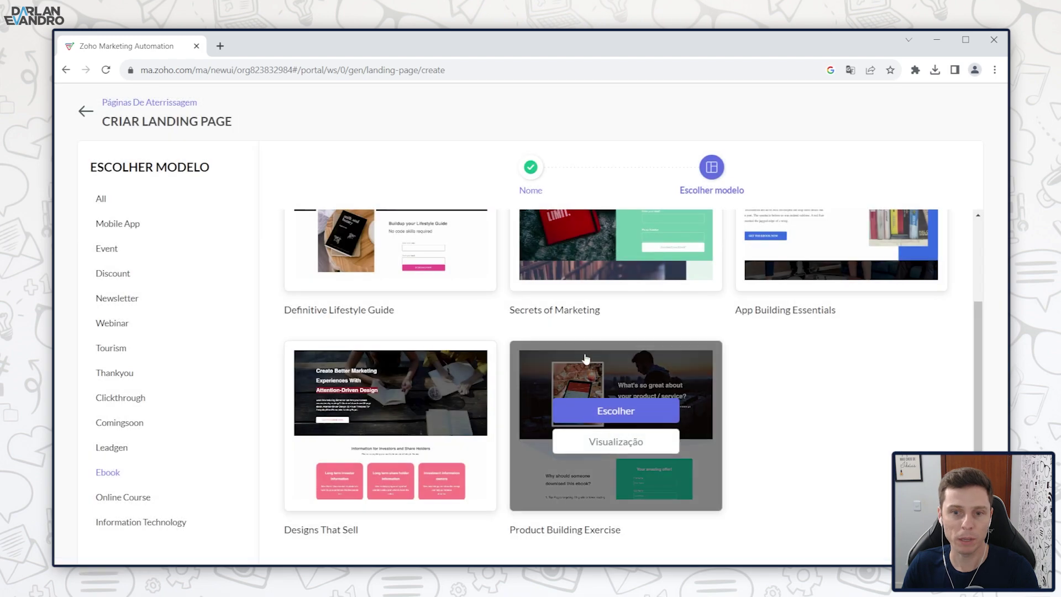
{"action": "left_click", "coordinate": [618, 416]}
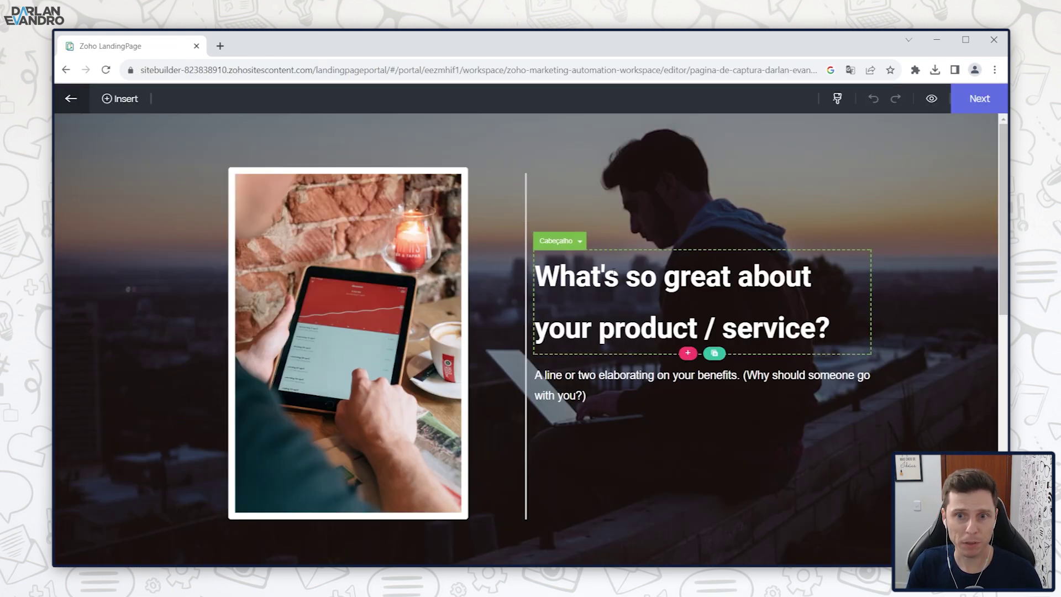
Step: Change the hero heading to 'eBook ferramentas de Marketing Digital' and insert the 100 Ferramentas cover
{"action": "left_click", "coordinate": [591, 277]}
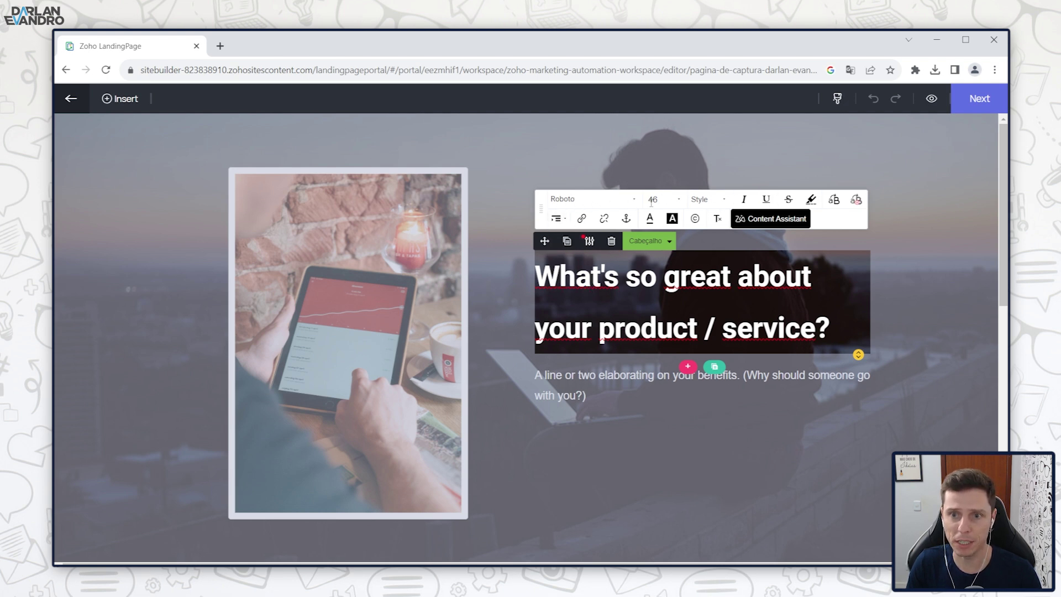
{"action": "double_click", "coordinate": [580, 277]}
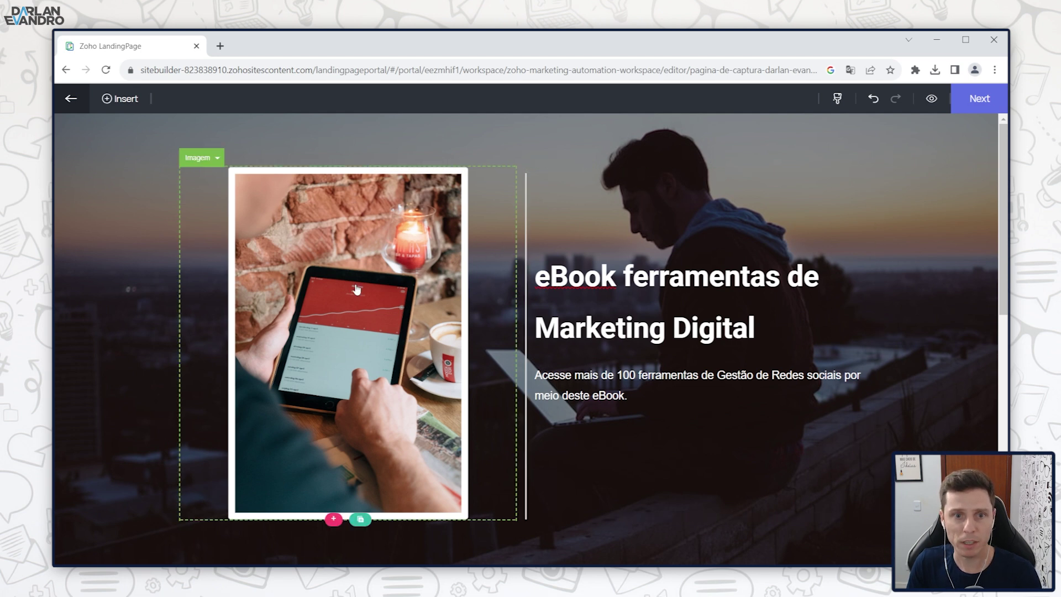
{"action": "left_click", "coordinate": [330, 280]}
{"action": "left_click", "coordinate": [725, 295]}
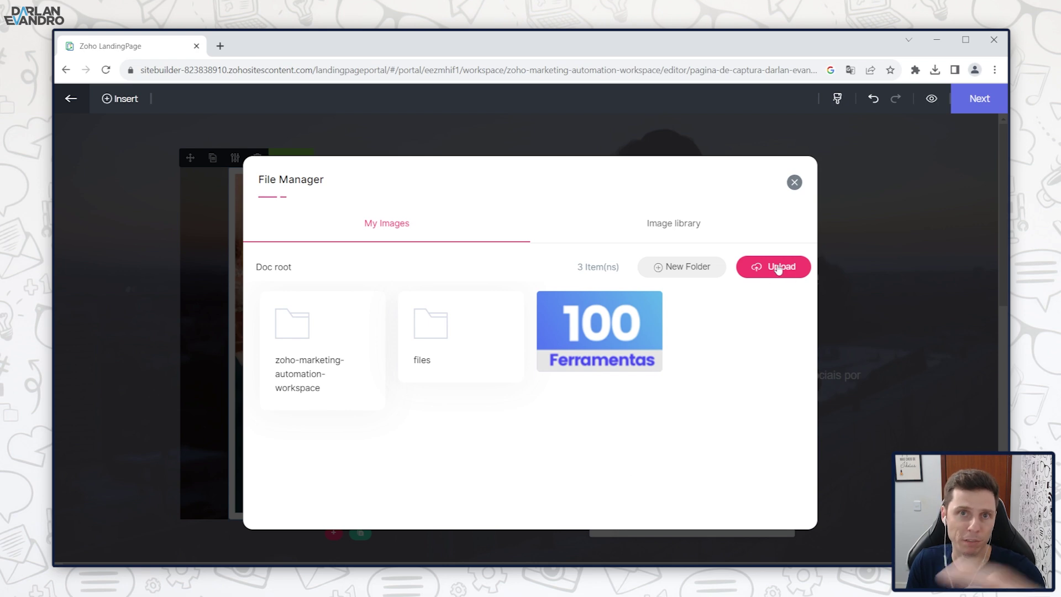
{"action": "mouse_move", "coordinate": [630, 318]}
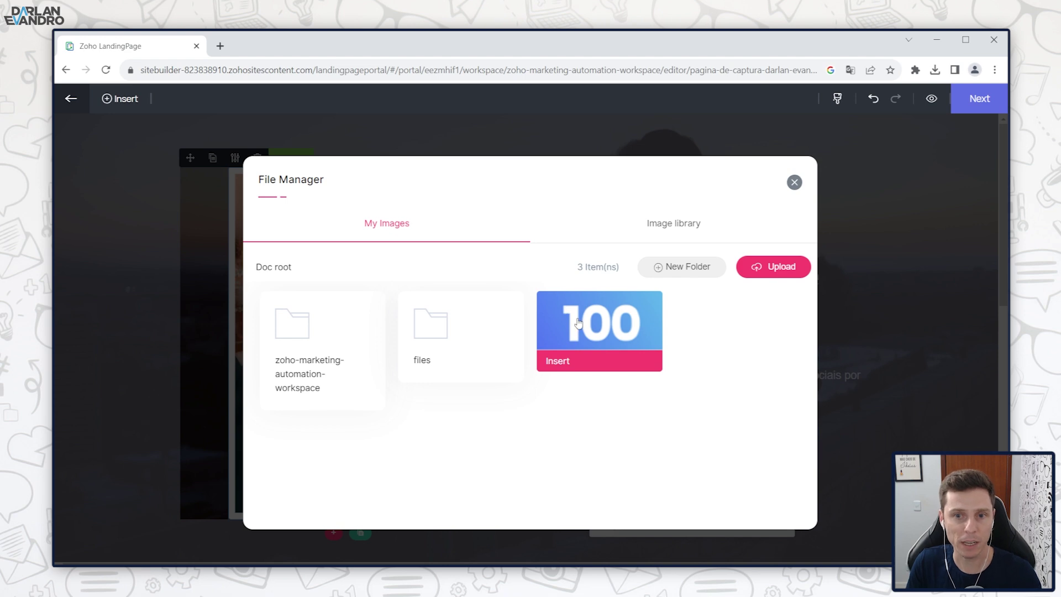
{"action": "left_click", "coordinate": [559, 364]}
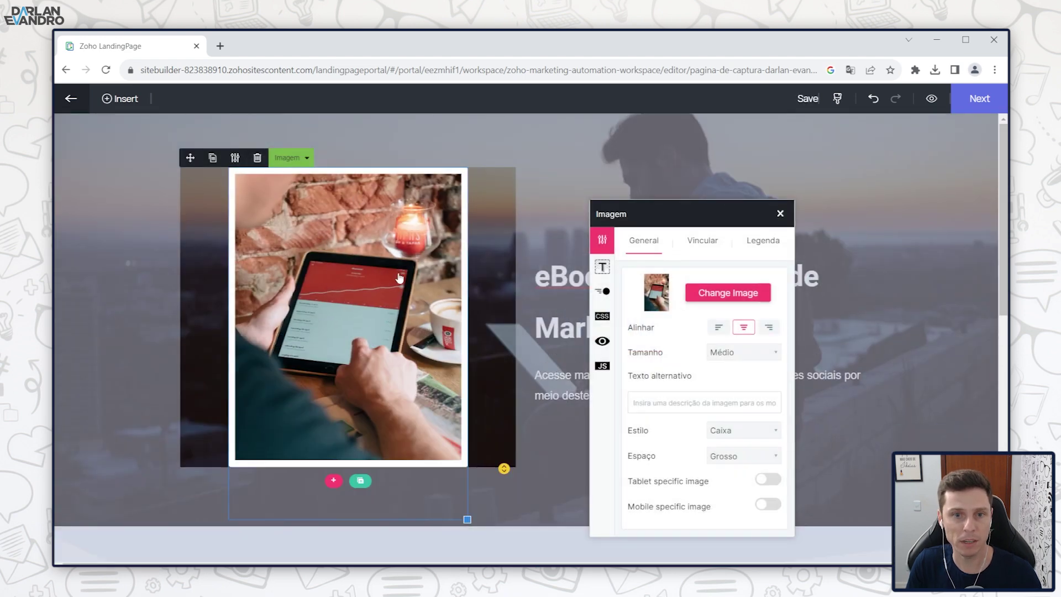
{"action": "scroll", "coordinate": [345, 289], "scroll_direction": "down", "scroll_amount": 2}
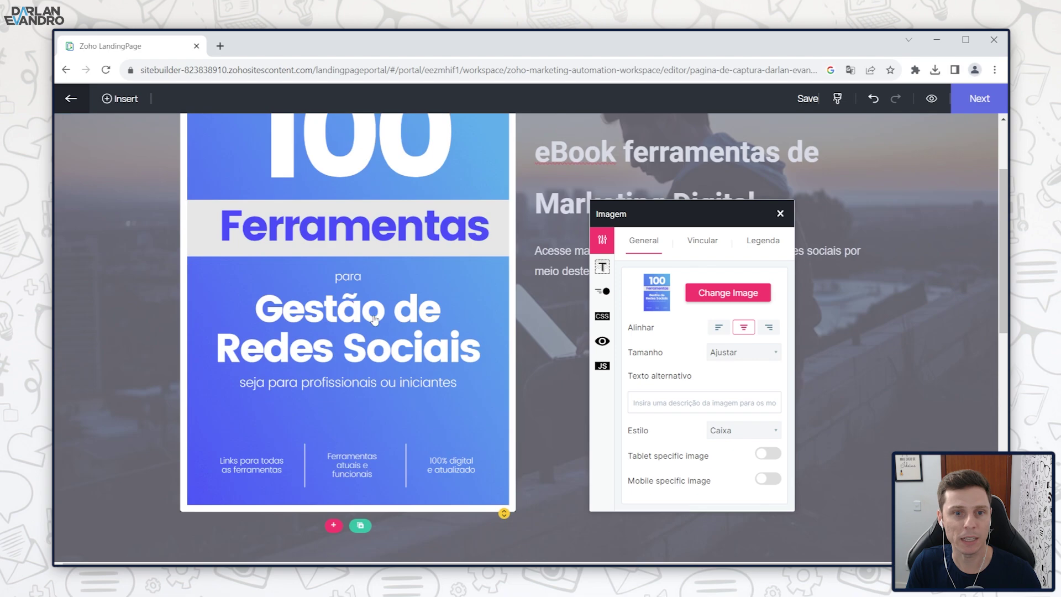
{"action": "scroll", "coordinate": [375, 321], "scroll_direction": "up", "scroll_amount": 1}
{"action": "scroll", "coordinate": [387, 323], "scroll_direction": "down", "scroll_amount": 4}
{"action": "scroll", "coordinate": [403, 326], "scroll_direction": "up", "scroll_amount": 5}
{"action": "scroll", "coordinate": [405, 315], "scroll_direction": "down", "scroll_amount": 1}
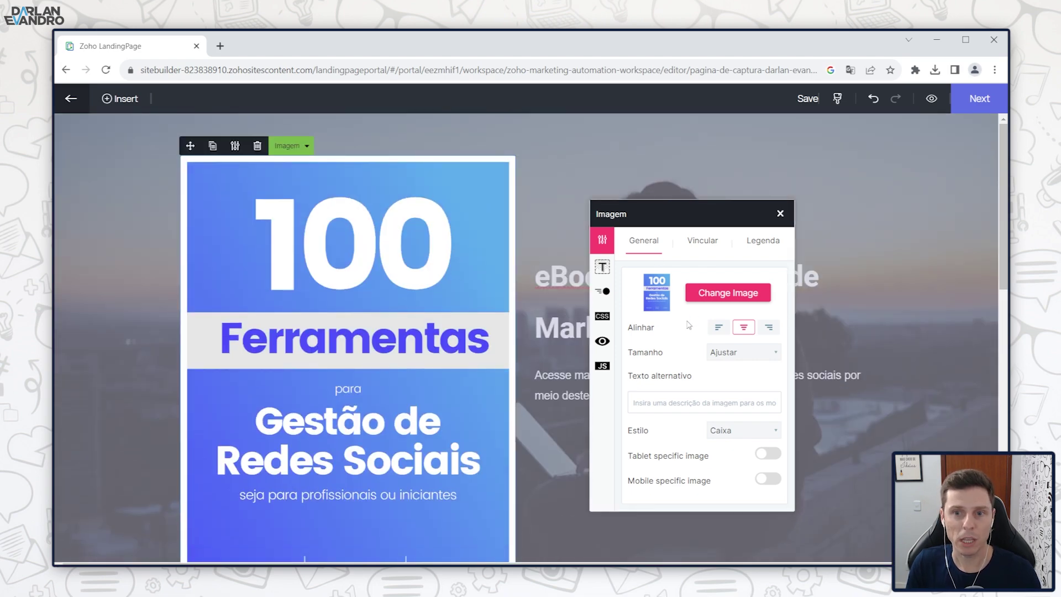
Step: Try the cover at original, Grande, Médio and Pequeno sizes, settling on Médio
{"action": "left_click", "coordinate": [776, 353]}
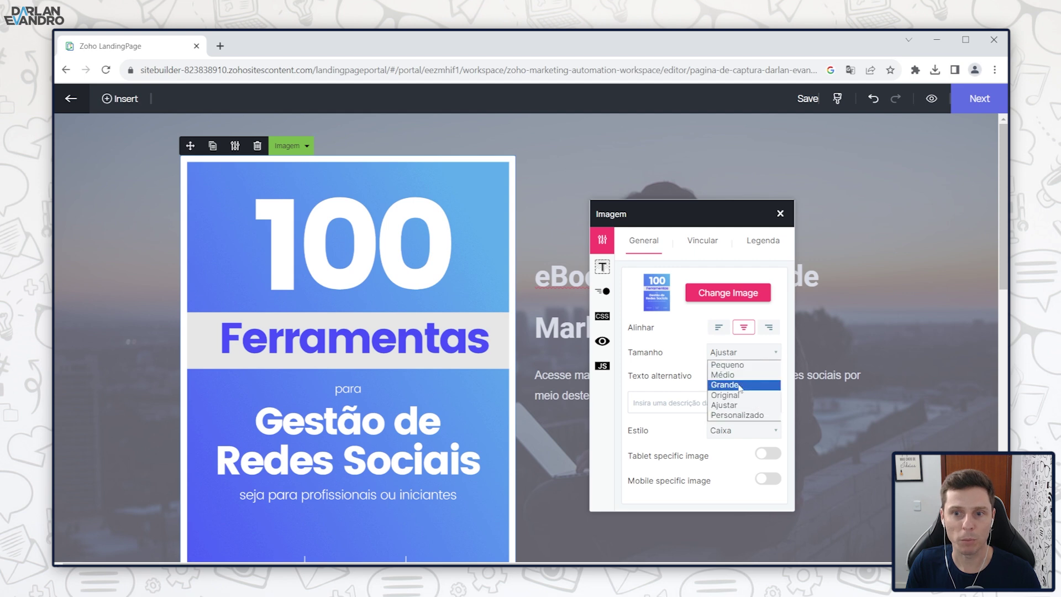
{"action": "left_click", "coordinate": [729, 395]}
{"action": "left_click", "coordinate": [749, 353]}
{"action": "left_click", "coordinate": [729, 385]}
{"action": "left_click", "coordinate": [744, 355]}
{"action": "left_click", "coordinate": [742, 375]}
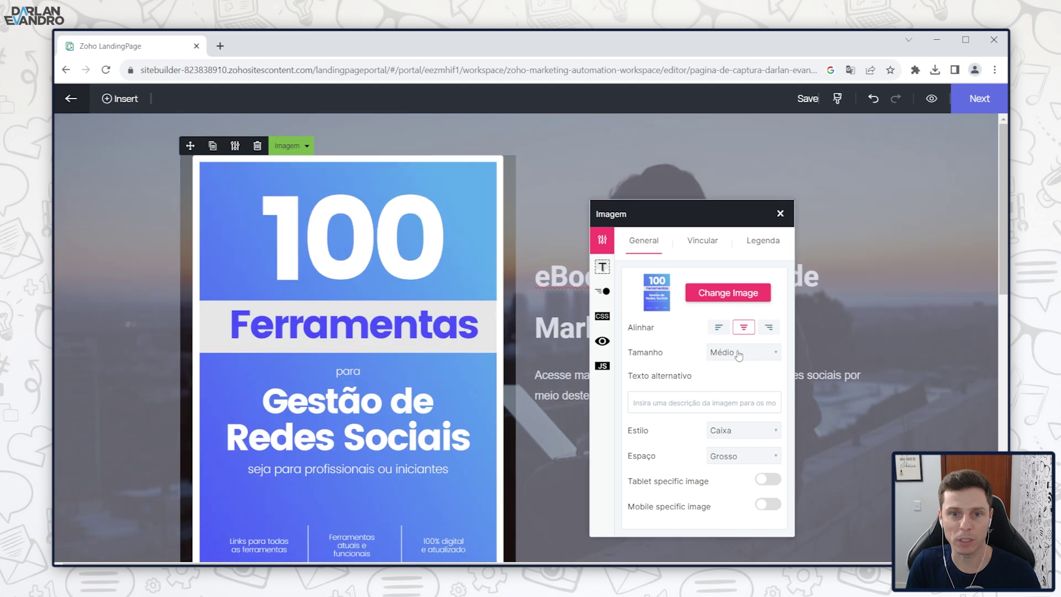
{"action": "left_click", "coordinate": [735, 354]}
{"action": "left_click", "coordinate": [734, 365]}
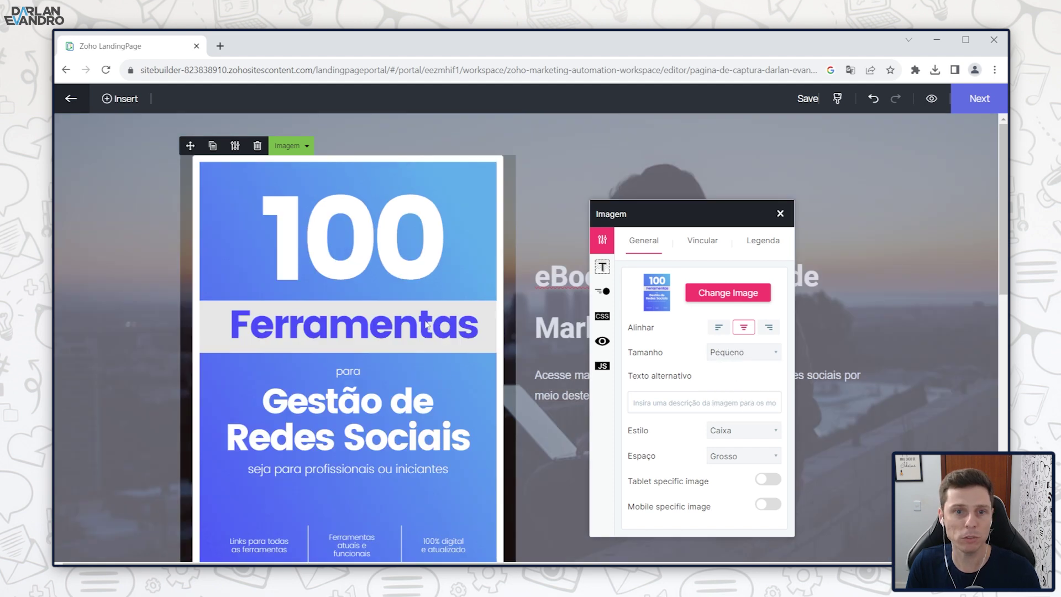
{"action": "left_click", "coordinate": [749, 350]}
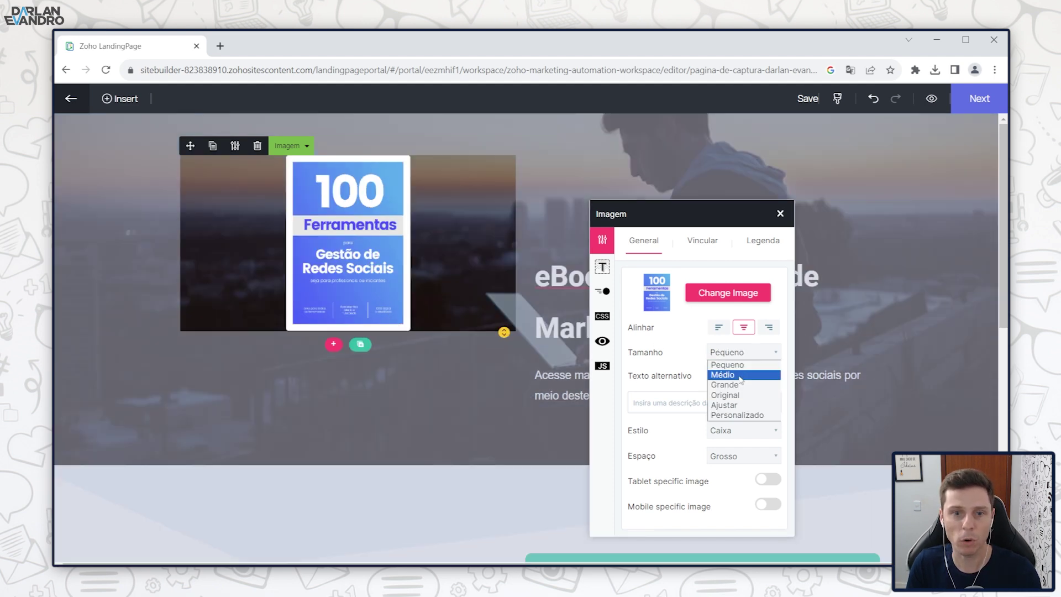
{"action": "left_click", "coordinate": [740, 375]}
Step: Adjust the cover's top margin in the hero and review the finished page
{"action": "scroll", "coordinate": [500, 464], "scroll_direction": "down", "scroll_amount": 2}
{"action": "left_click_drag", "start_coordinate": [504, 466], "coordinate": [498, 385]}
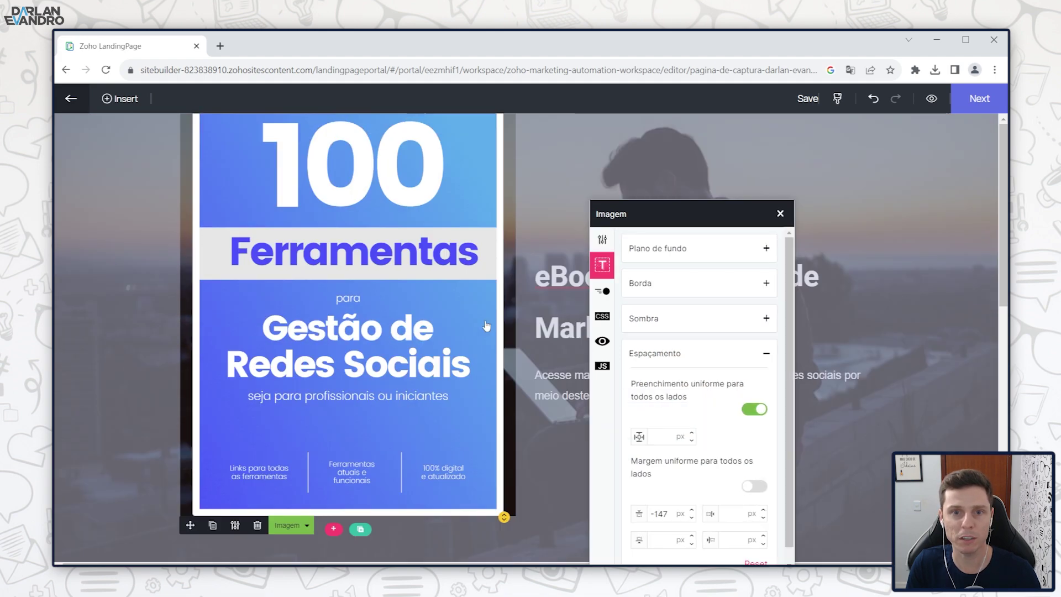
{"action": "scroll", "coordinate": [486, 334], "scroll_direction": "down", "scroll_amount": 3}
{"action": "left_click_drag", "start_coordinate": [504, 330], "coordinate": [502, 409]}
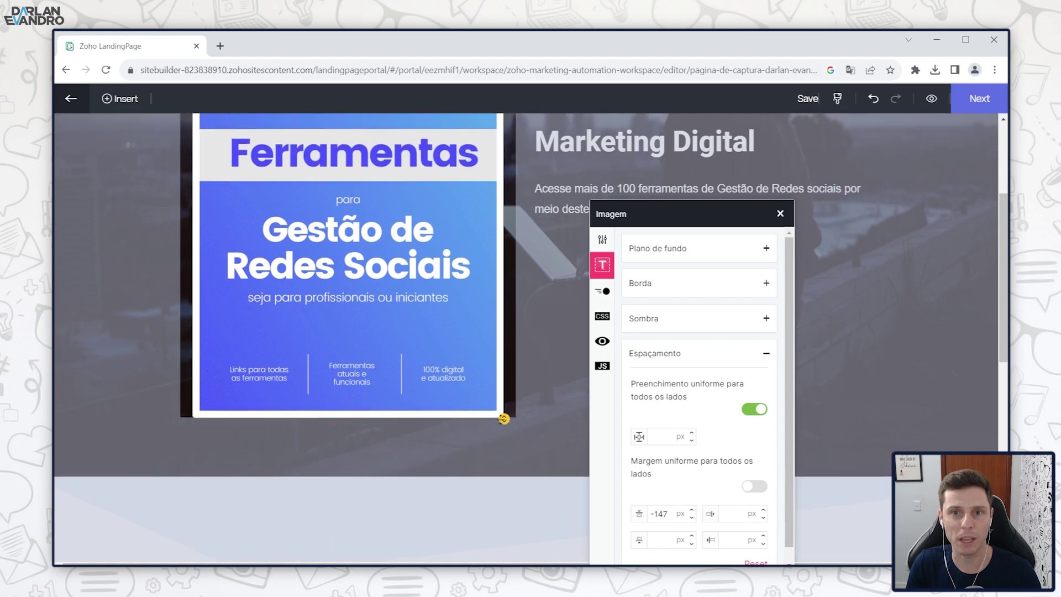
{"action": "scroll", "coordinate": [387, 246], "scroll_direction": "up", "scroll_amount": 3}
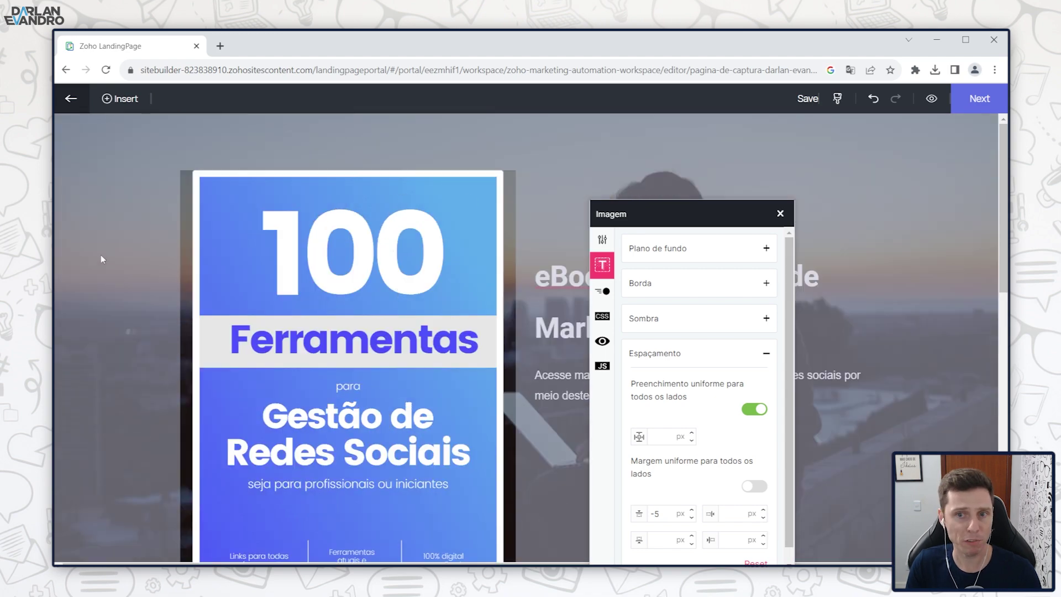
{"action": "left_click", "coordinate": [100, 259]}
{"action": "scroll", "coordinate": [415, 198], "scroll_direction": "down", "scroll_amount": 4}
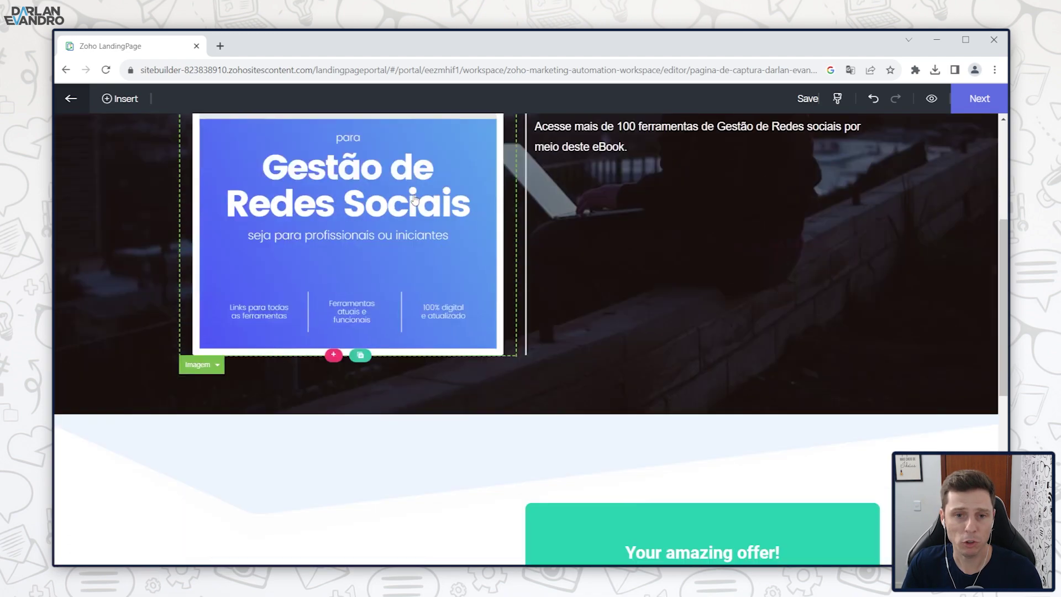
{"action": "scroll", "coordinate": [414, 199], "scroll_direction": "down", "scroll_amount": 5}
{"action": "scroll", "coordinate": [685, 287], "scroll_direction": "down", "scroll_amount": 1}
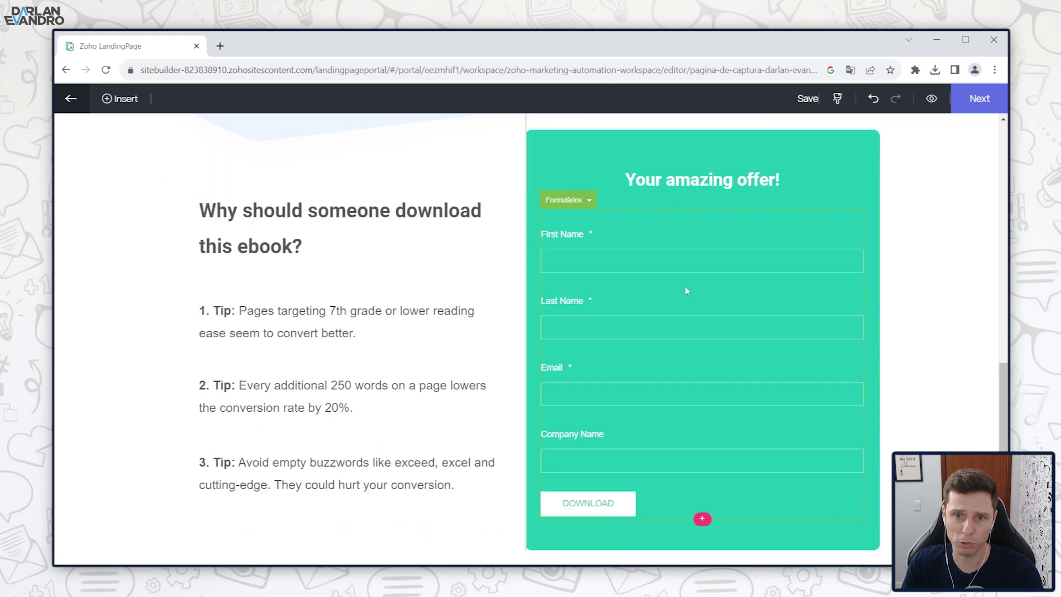
{"action": "scroll", "coordinate": [687, 291], "scroll_direction": "down", "scroll_amount": 1}
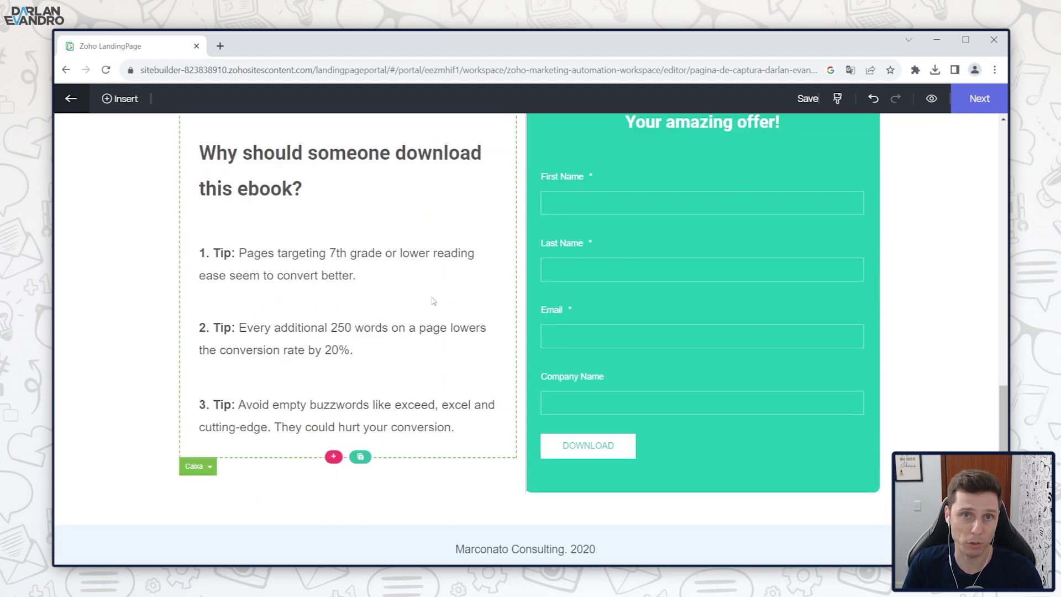
{"action": "scroll", "coordinate": [387, 332], "scroll_direction": "up", "scroll_amount": 2}
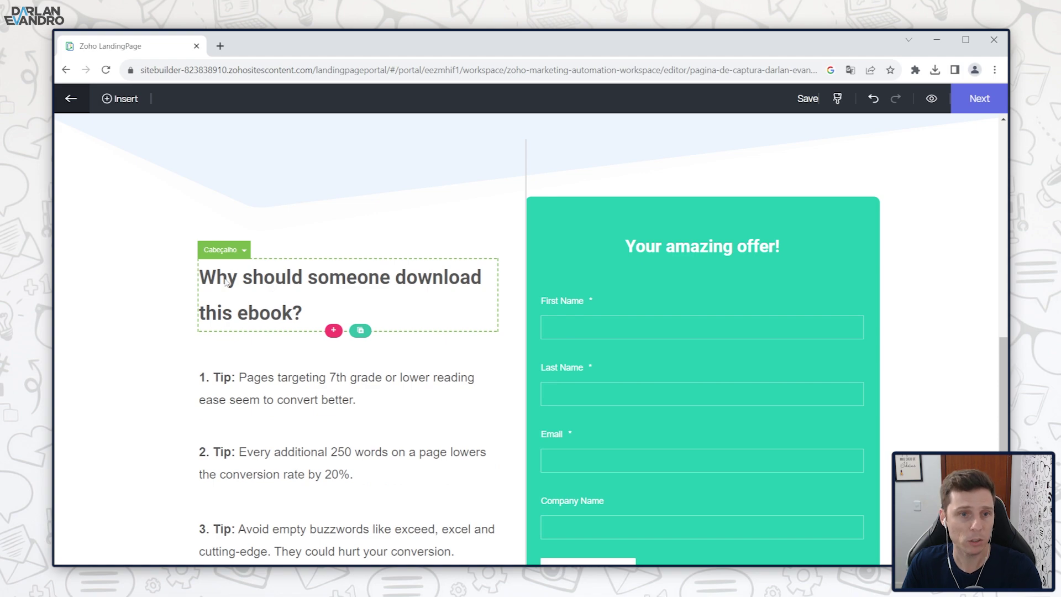
{"action": "scroll", "coordinate": [276, 309], "scroll_direction": "down", "scroll_amount": 2}
{"action": "scroll", "coordinate": [386, 375], "scroll_direction": "up", "scroll_amount": 7}
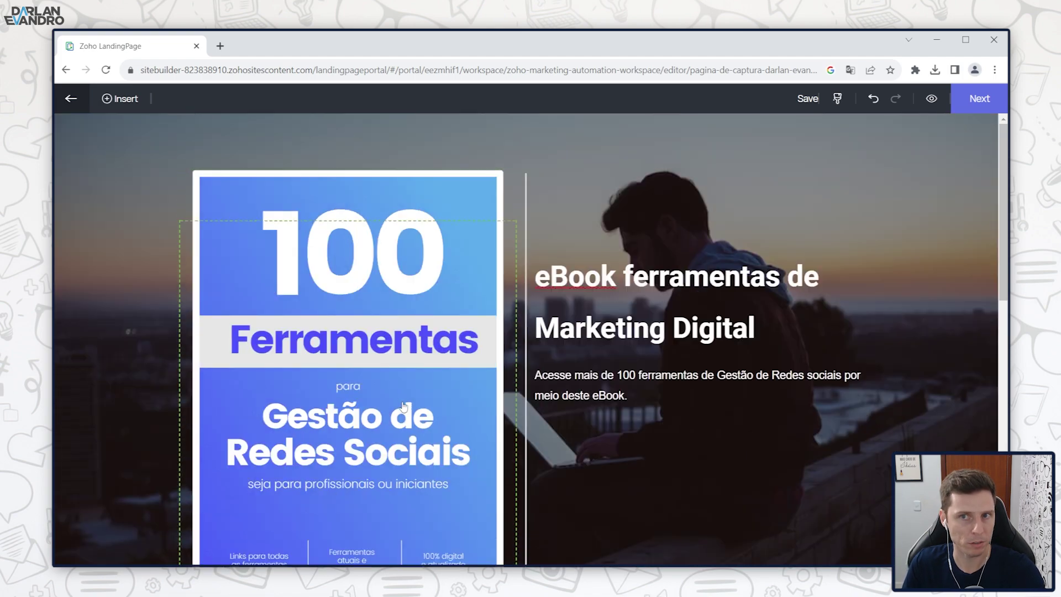
Step: Open the ready-made sections library and browse the header section templates
{"action": "left_click", "coordinate": [117, 103]}
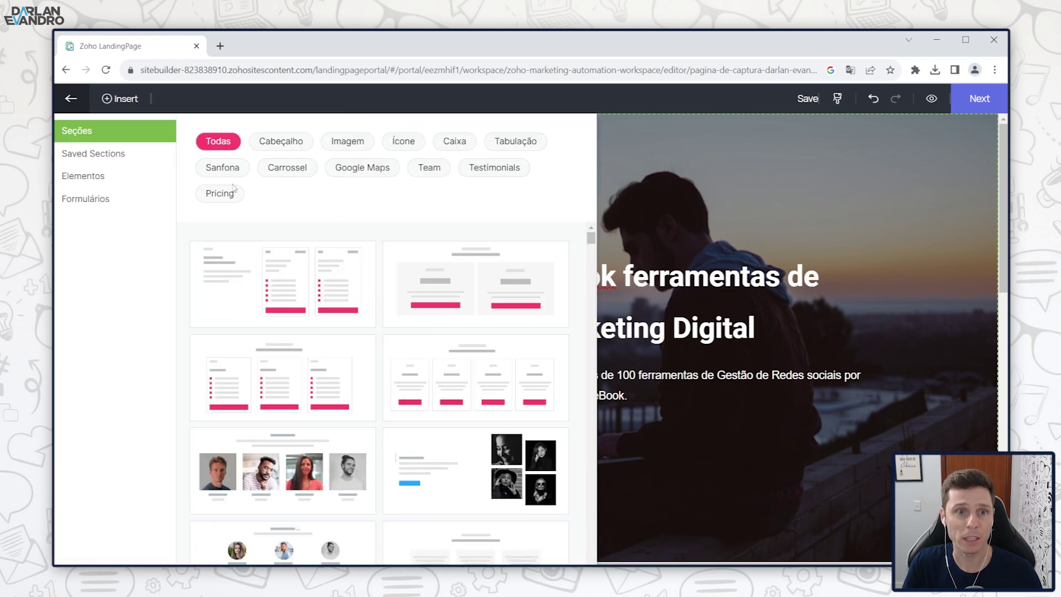
{"action": "scroll", "coordinate": [336, 301], "scroll_direction": "down", "scroll_amount": 2}
{"action": "scroll", "coordinate": [340, 354], "scroll_direction": "up", "scroll_amount": 2}
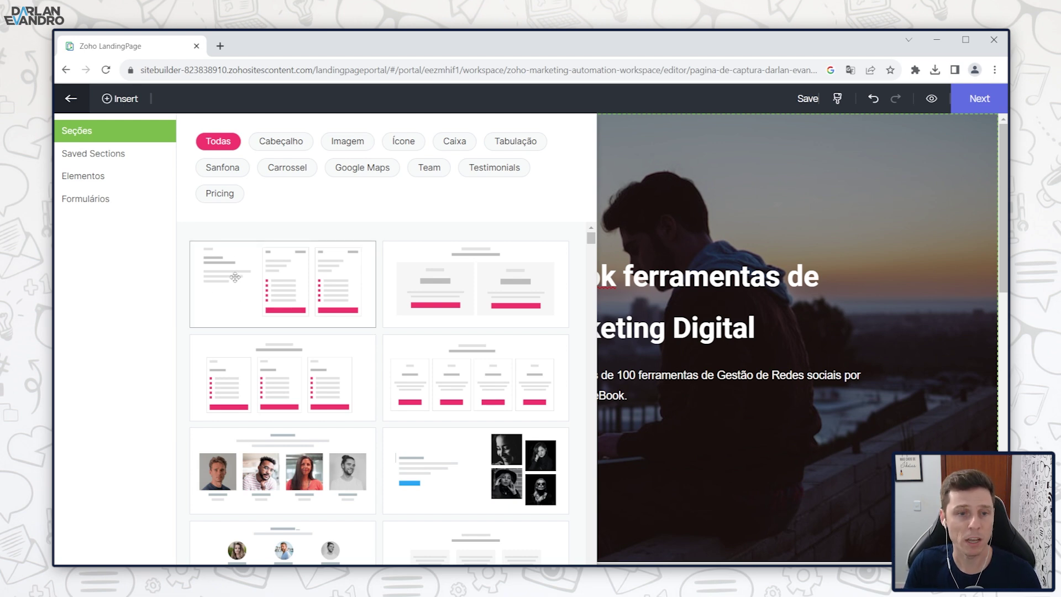
{"action": "left_click", "coordinate": [287, 143]}
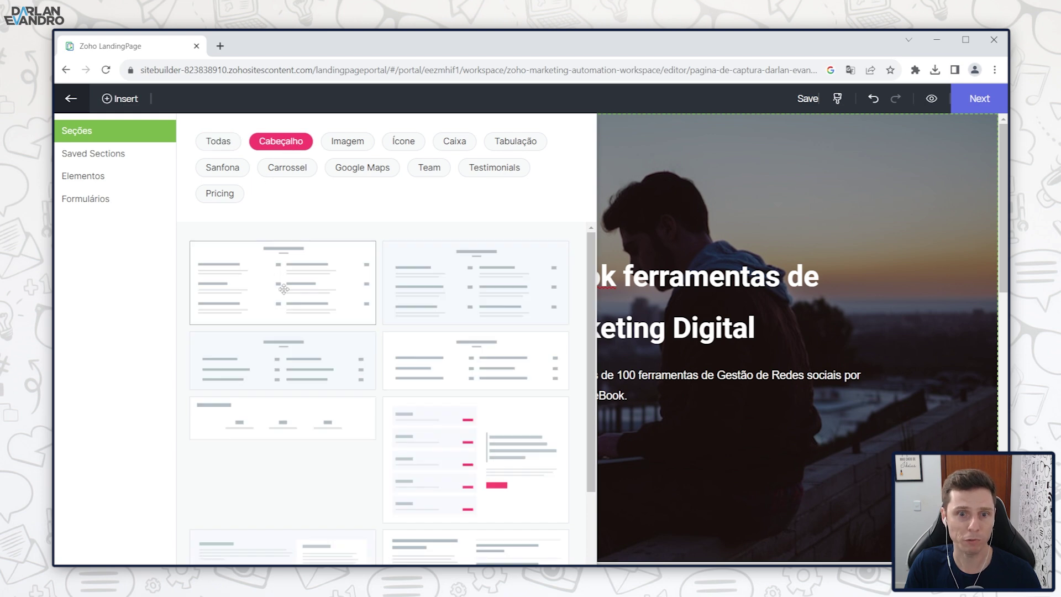
{"action": "scroll", "coordinate": [353, 293], "scroll_direction": "down", "scroll_amount": 2}
{"action": "scroll", "coordinate": [343, 475], "scroll_direction": "up", "scroll_amount": 2}
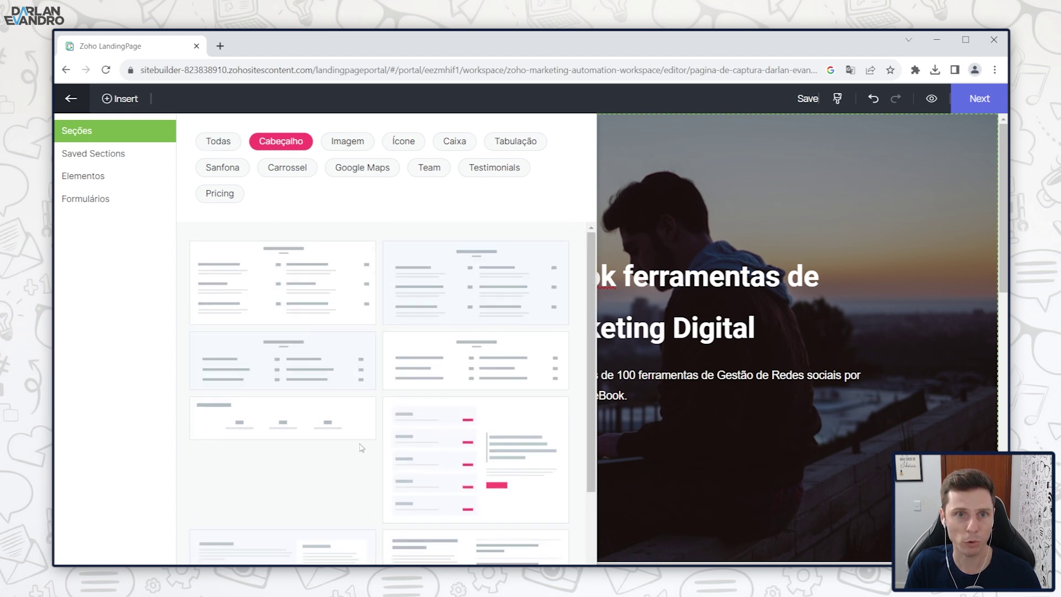
Step: Compare the image and map section templates, returning to the image sections
{"action": "left_click", "coordinate": [356, 145]}
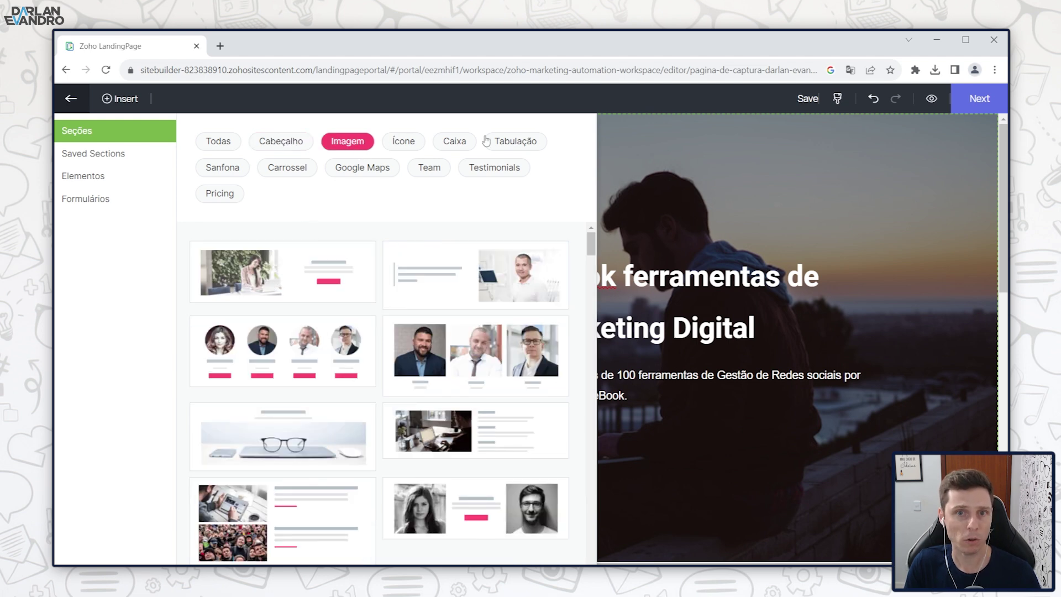
{"action": "left_click", "coordinate": [357, 170]}
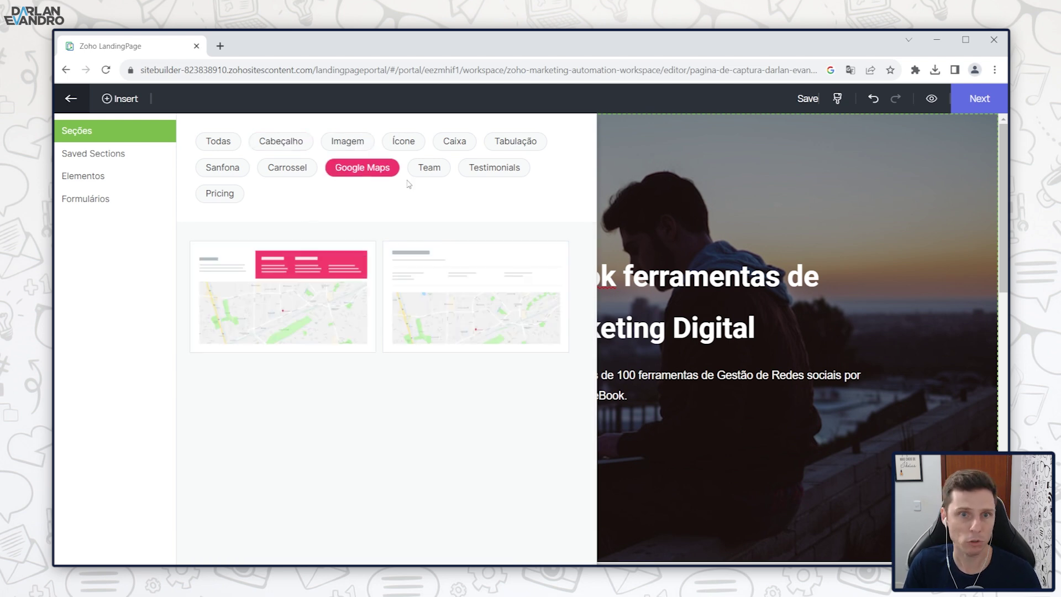
{"action": "left_click", "coordinate": [352, 144]}
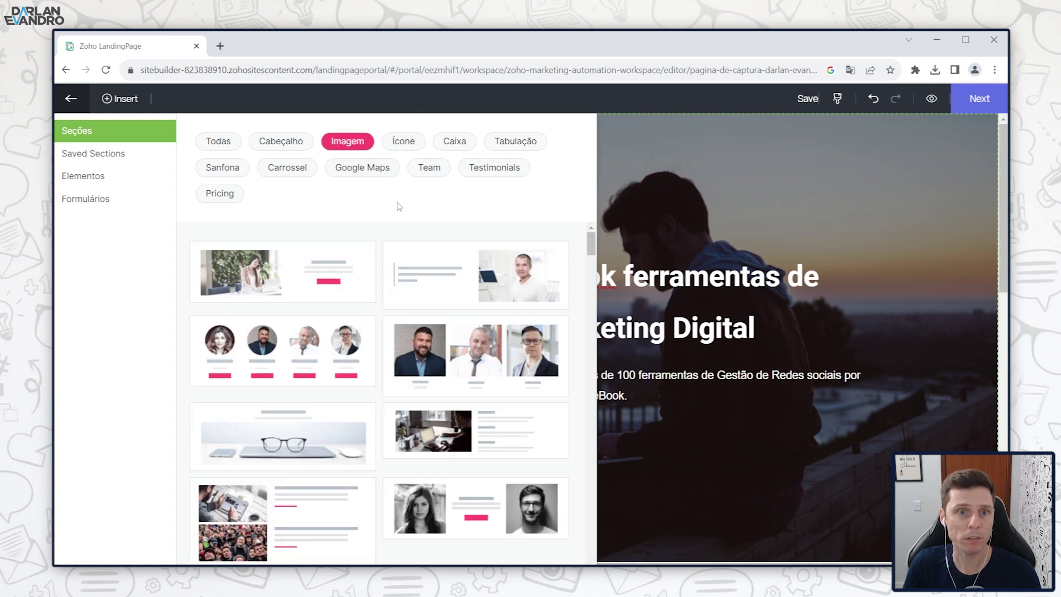
{"action": "scroll", "coordinate": [361, 378], "scroll_direction": "down", "scroll_amount": 3}
{"action": "scroll", "coordinate": [354, 398], "scroll_direction": "up", "scroll_amount": 1}
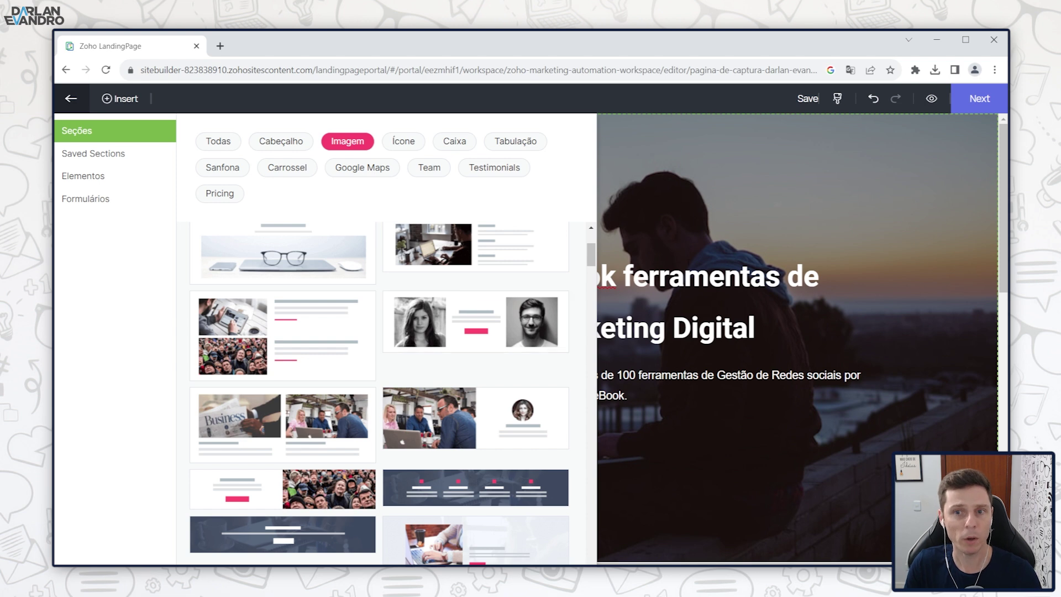
Step: Add the 'Designer Freedom' two-portrait image section below the eBook hero
{"action": "left_click_drag", "start_coordinate": [434, 315], "coordinate": [522, 417]}
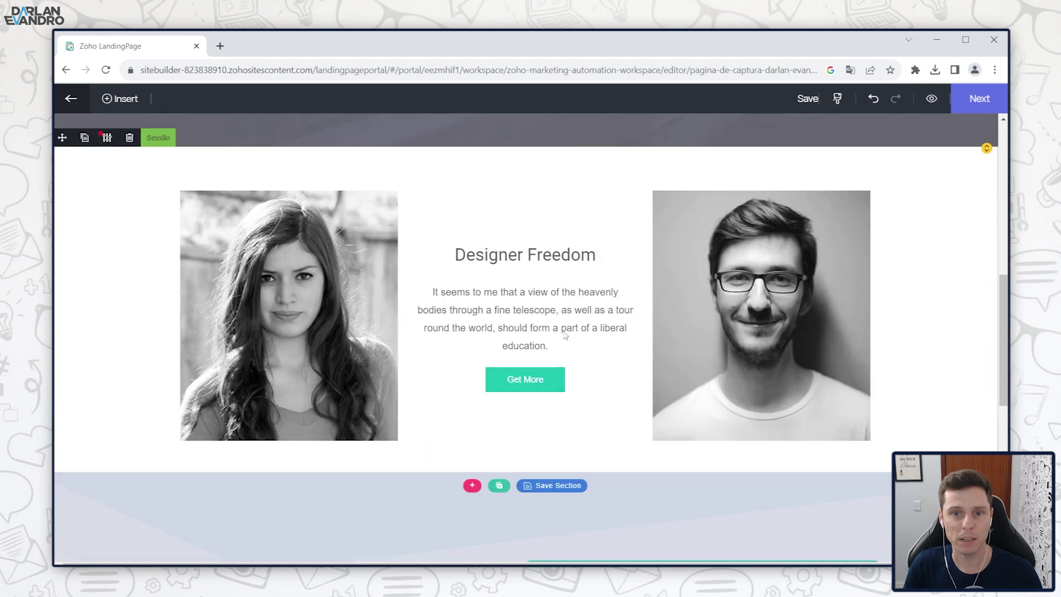
{"action": "scroll", "coordinate": [217, 354], "scroll_direction": "up", "scroll_amount": 2}
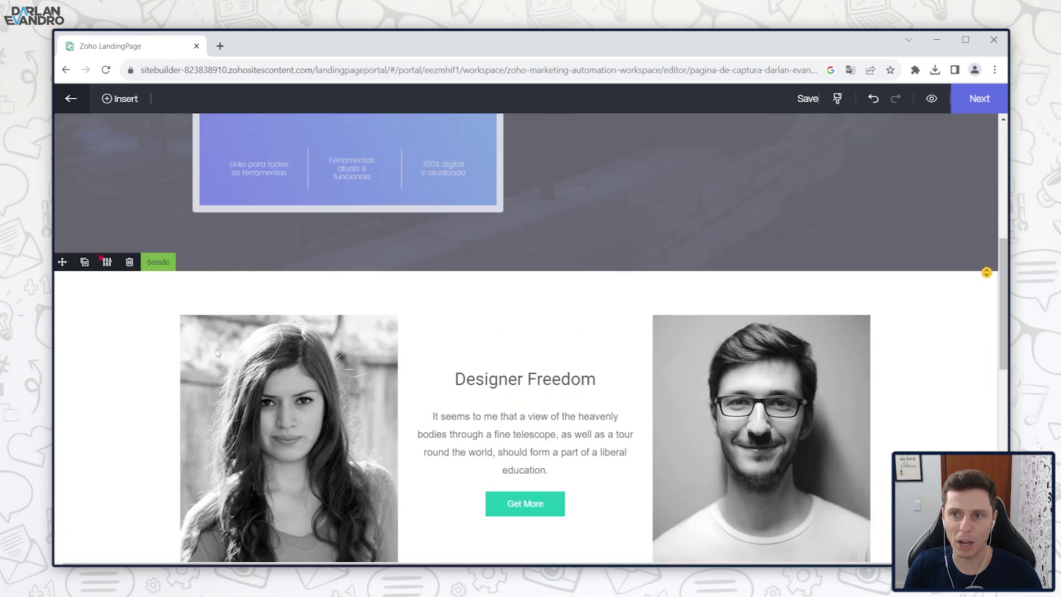
{"action": "scroll", "coordinate": [215, 349], "scroll_direction": "up", "scroll_amount": 6}
{"action": "scroll", "coordinate": [215, 349], "scroll_direction": "down", "scroll_amount": 7}
{"action": "scroll", "coordinate": [215, 349], "scroll_direction": "up", "scroll_amount": 5}
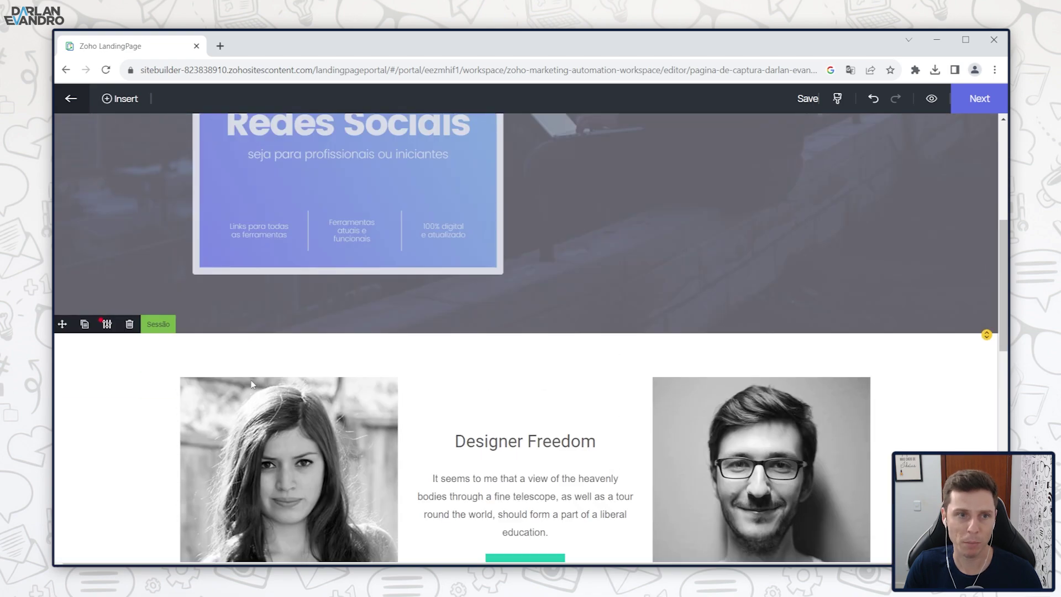
{"action": "left_click", "coordinate": [121, 99]}
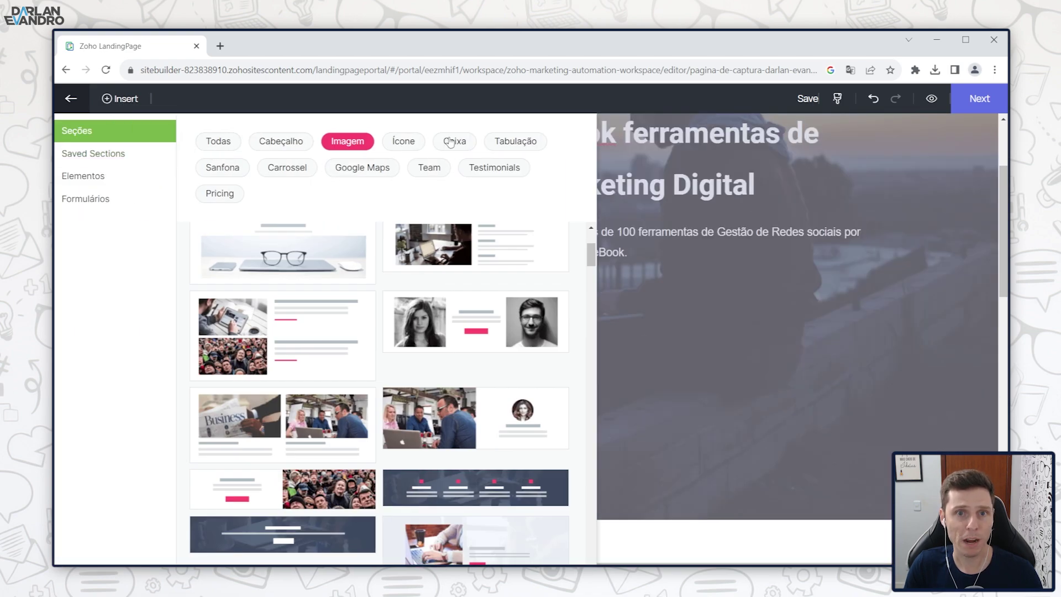
Step: Browse the Caixa and Sanfona section layouts and the saved sections
{"action": "left_click", "coordinate": [452, 141]}
{"action": "left_click", "coordinate": [233, 168]}
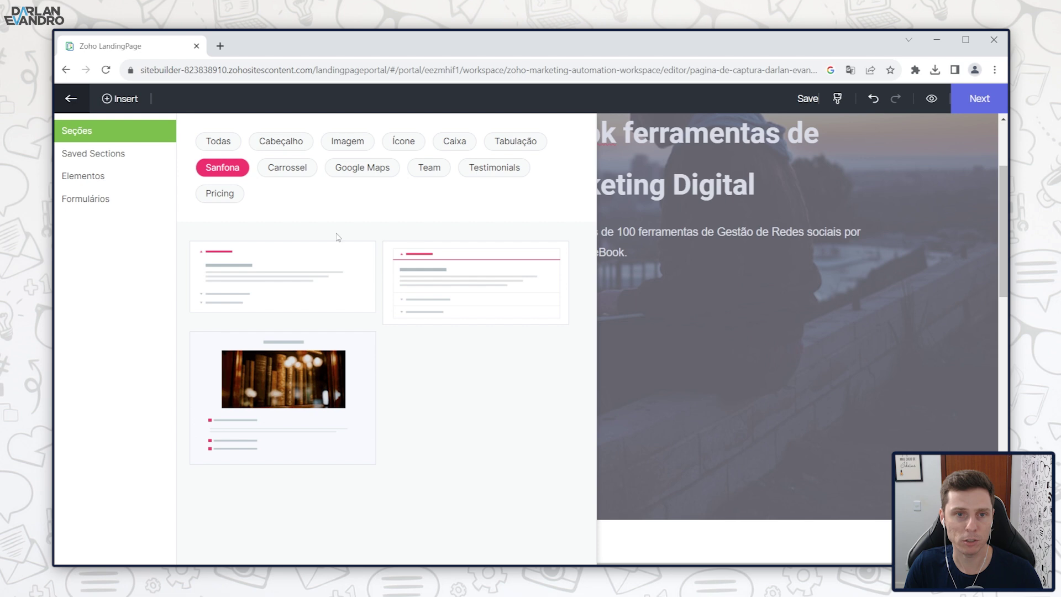
{"action": "left_click", "coordinate": [108, 154]}
Step: Review the available page elements and form types, then close the insert library
{"action": "left_click", "coordinate": [86, 177]}
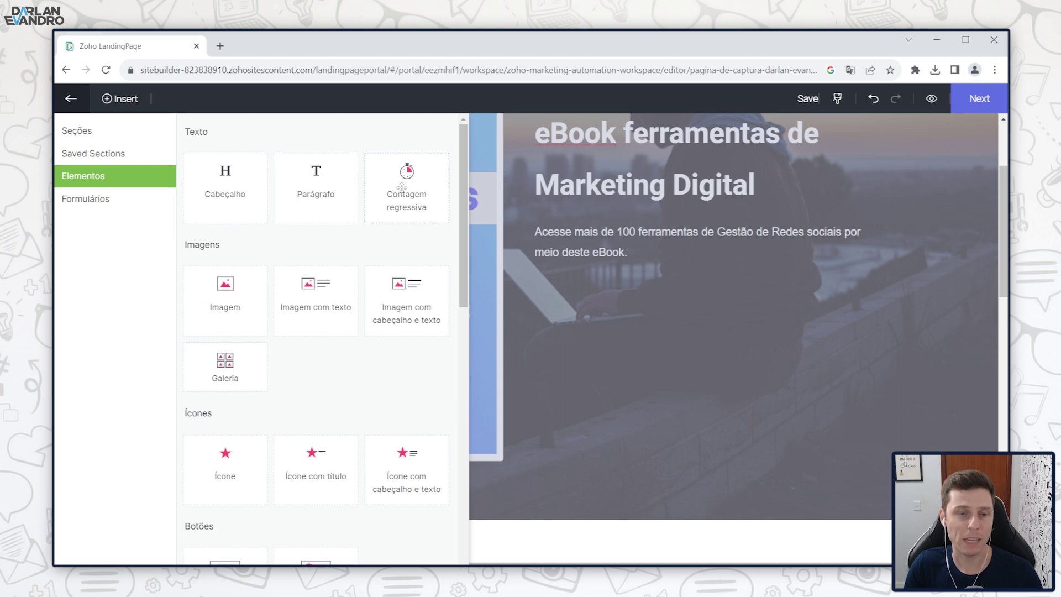
{"action": "scroll", "coordinate": [313, 283], "scroll_direction": "down", "scroll_amount": 3}
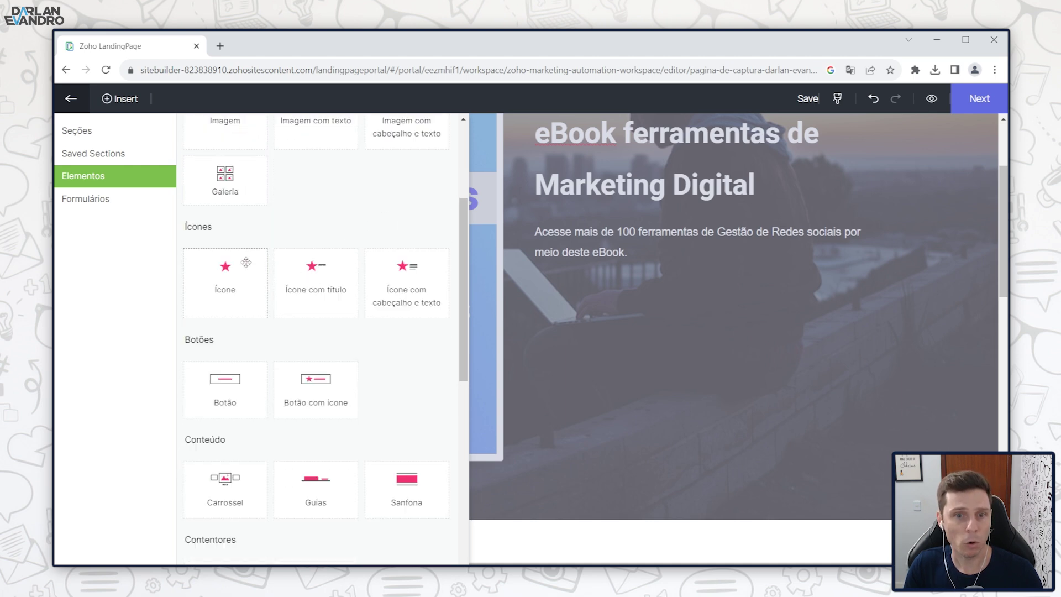
{"action": "scroll", "coordinate": [265, 277], "scroll_direction": "down", "scroll_amount": 1}
{"action": "scroll", "coordinate": [262, 267], "scroll_direction": "down", "scroll_amount": 2}
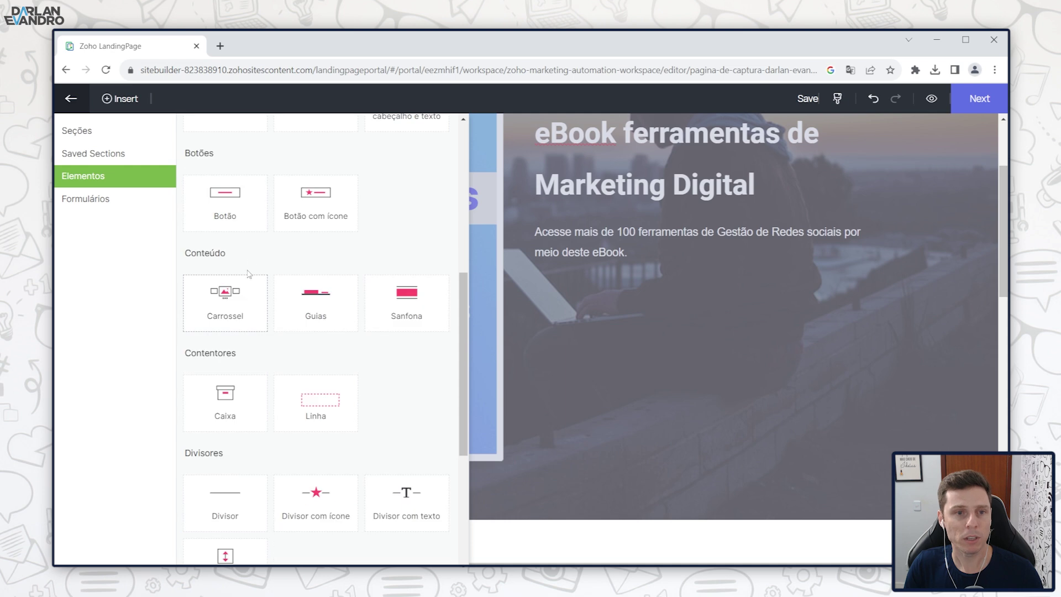
{"action": "scroll", "coordinate": [254, 227], "scroll_direction": "down", "scroll_amount": 3}
{"action": "scroll", "coordinate": [254, 224], "scroll_direction": "down", "scroll_amount": 1}
{"action": "scroll", "coordinate": [299, 241], "scroll_direction": "up", "scroll_amount": 4}
{"action": "scroll", "coordinate": [350, 356], "scroll_direction": "down", "scroll_amount": 4}
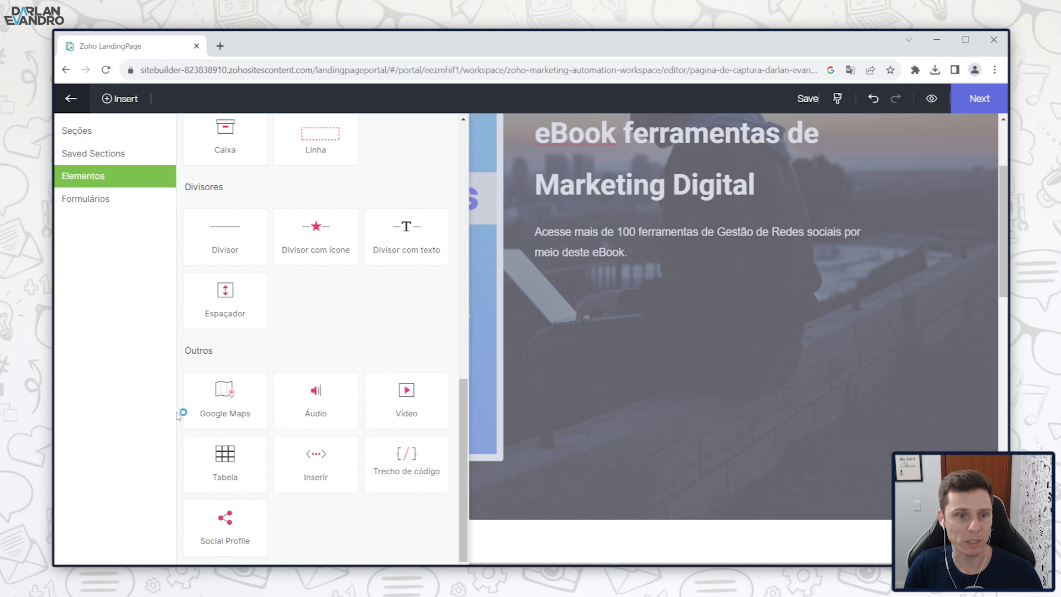
{"action": "left_click", "coordinate": [110, 200]}
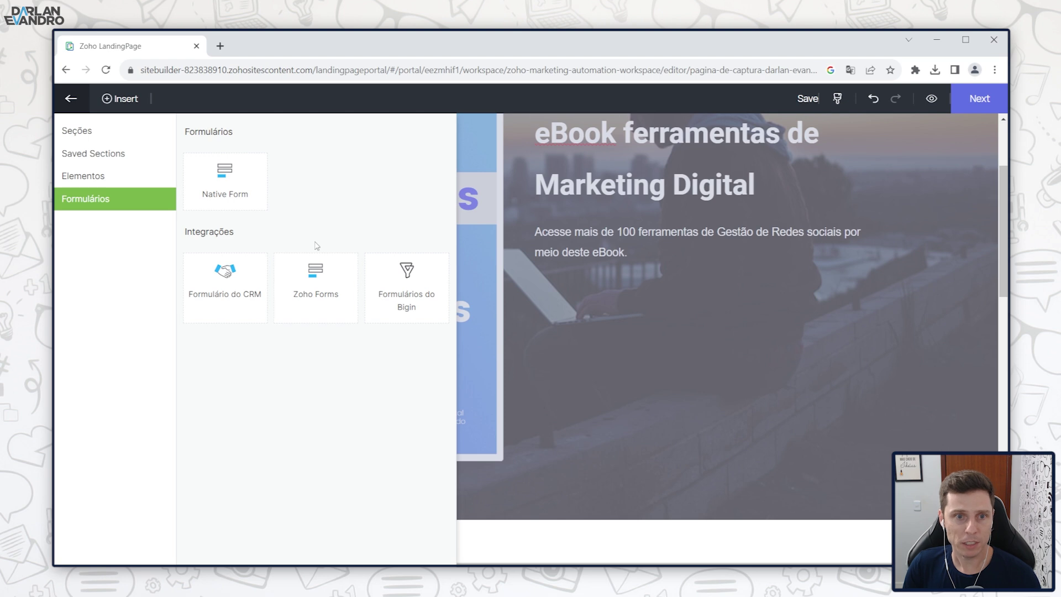
{"action": "left_click", "coordinate": [234, 287]}
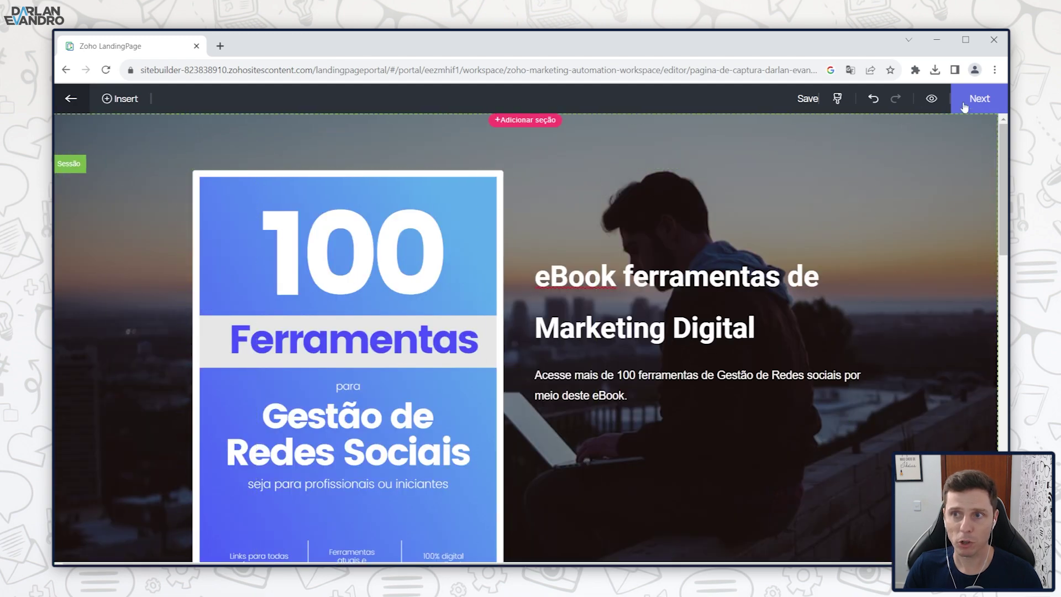
Step: In the page settings' Resposta por ação tab, begin an action for submitted responses and view activities
{"action": "left_click", "coordinate": [980, 100]}
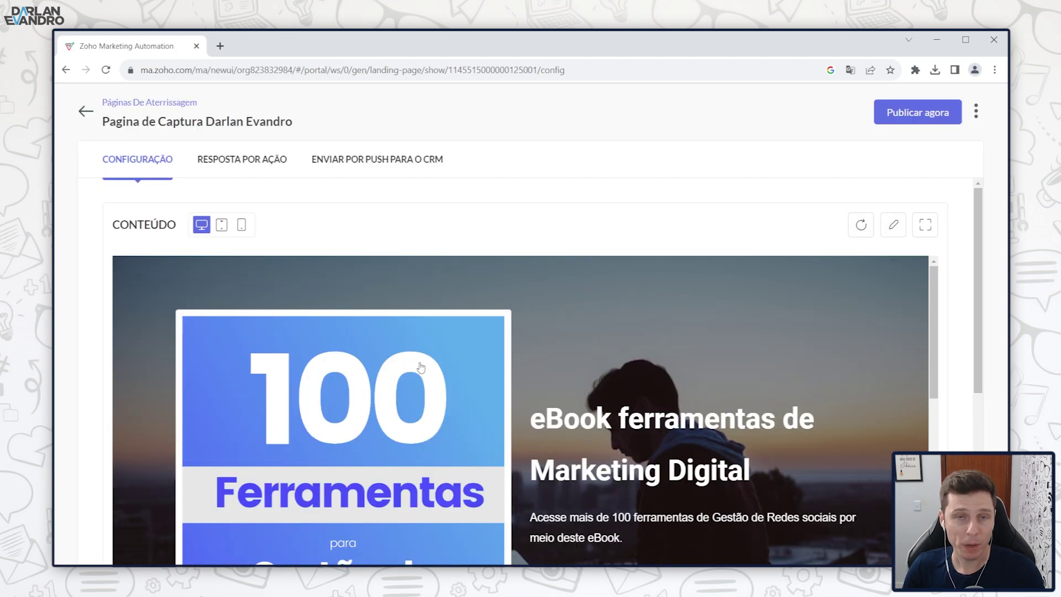
{"action": "left_click", "coordinate": [245, 162]}
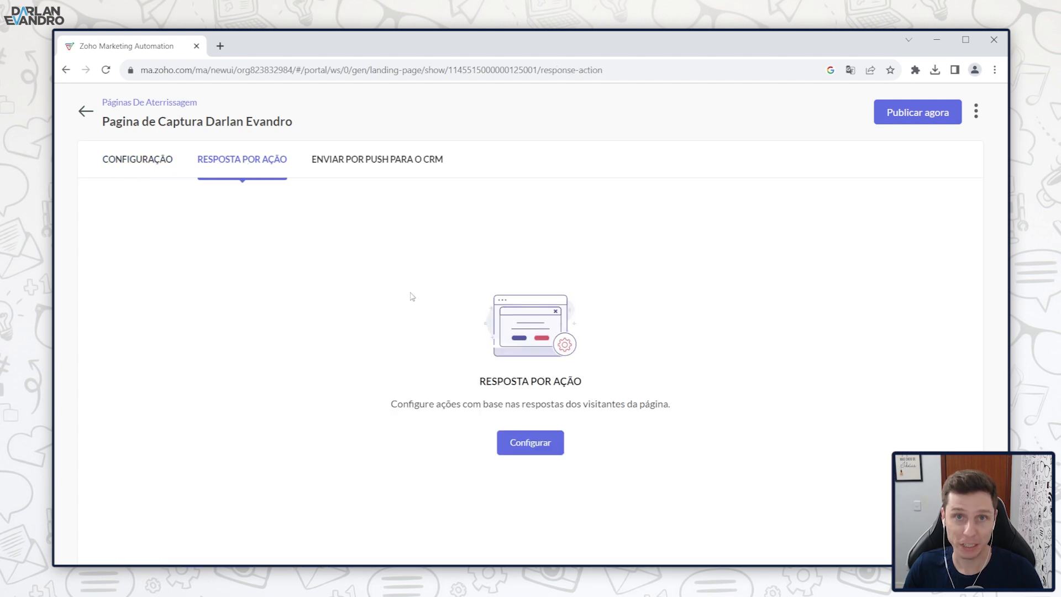
{"action": "left_click", "coordinate": [523, 444]}
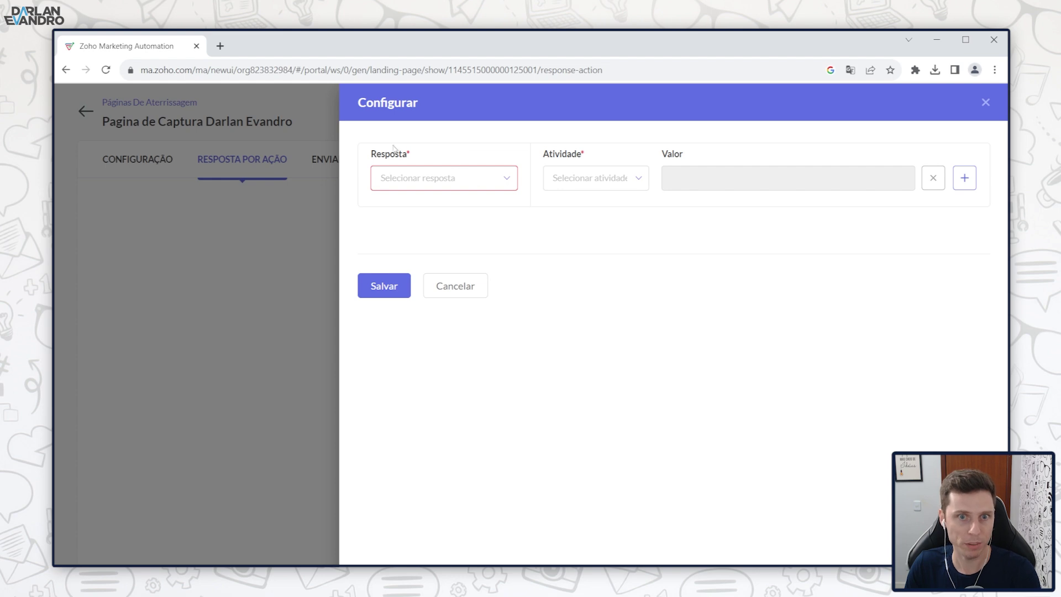
{"action": "left_click", "coordinate": [504, 184]}
{"action": "left_click", "coordinate": [407, 206]}
{"action": "left_click", "coordinate": [630, 185]}
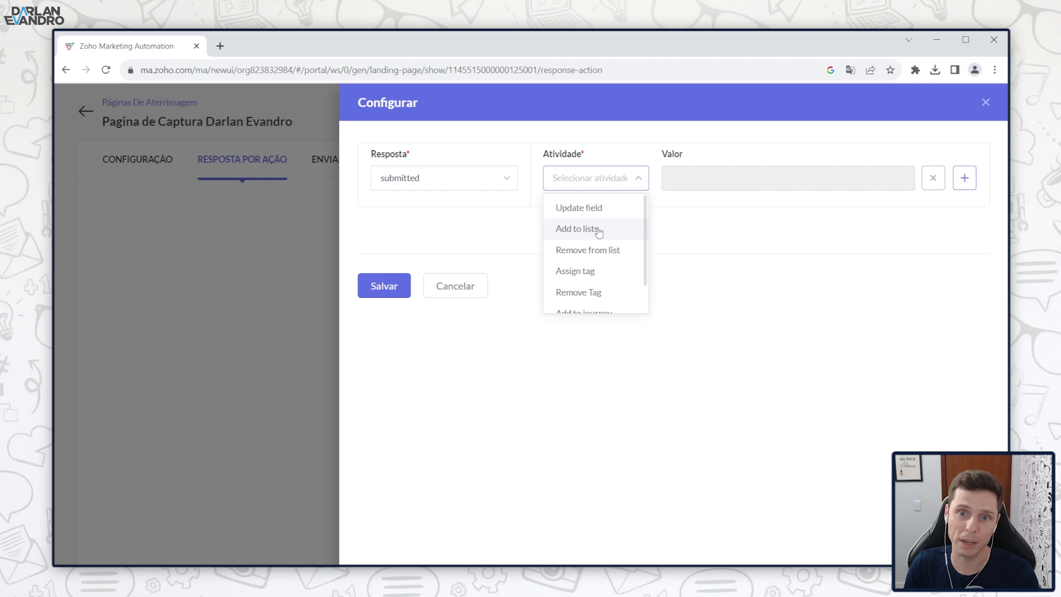
{"action": "scroll", "coordinate": [601, 255], "scroll_direction": "down", "scroll_amount": 1}
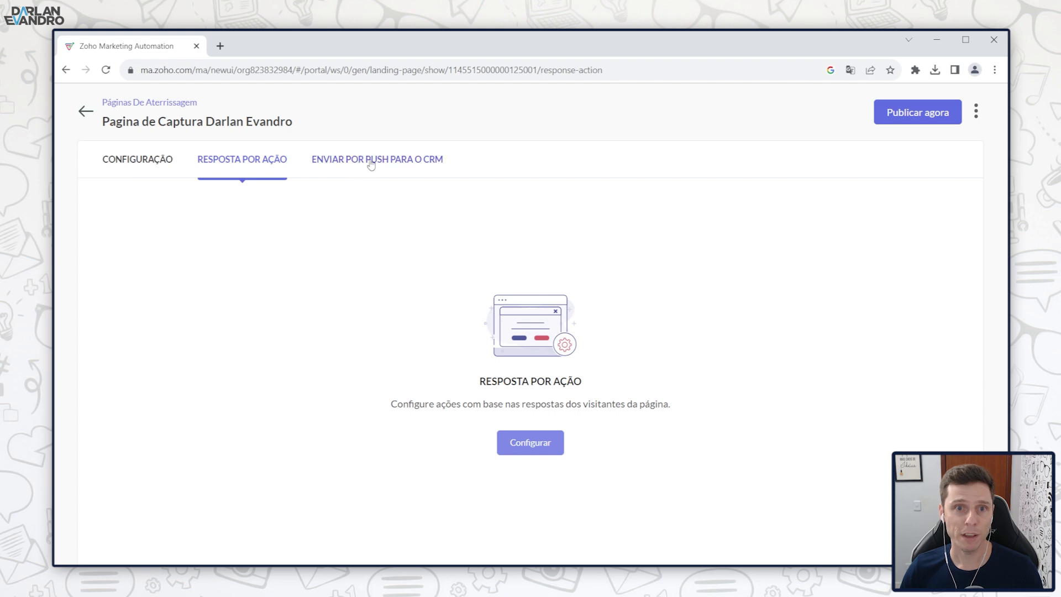
Step: Review the ENVIAR POR PUSH PARA O CRM section, then bring up the page's Publicar configuração panel
{"action": "left_click", "coordinate": [440, 164]}
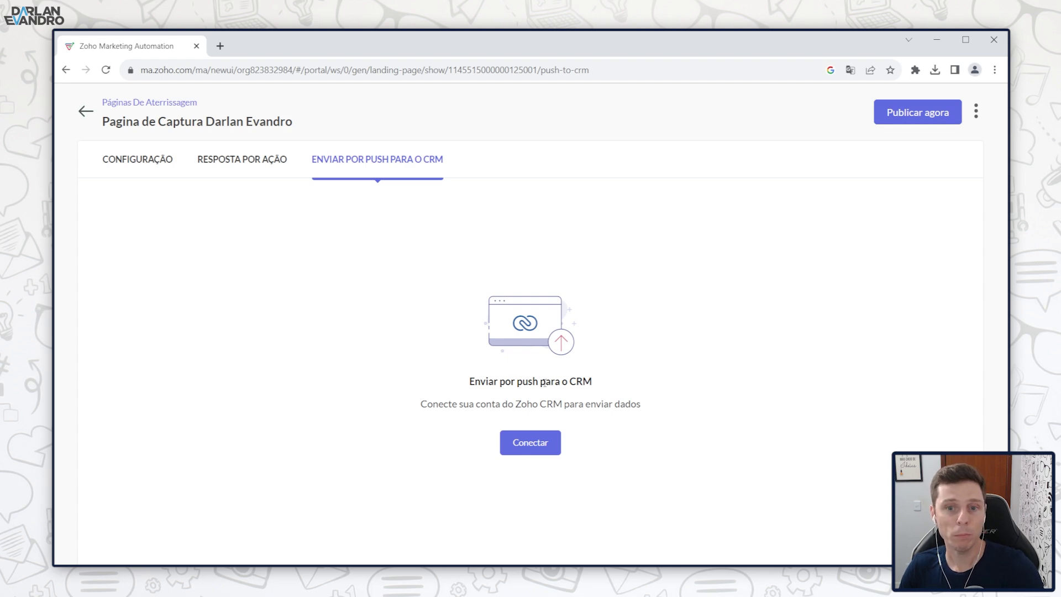
{"action": "left_click_drag", "start_coordinate": [519, 403], "coordinate": [564, 404]}
{"action": "left_click", "coordinate": [634, 400]}
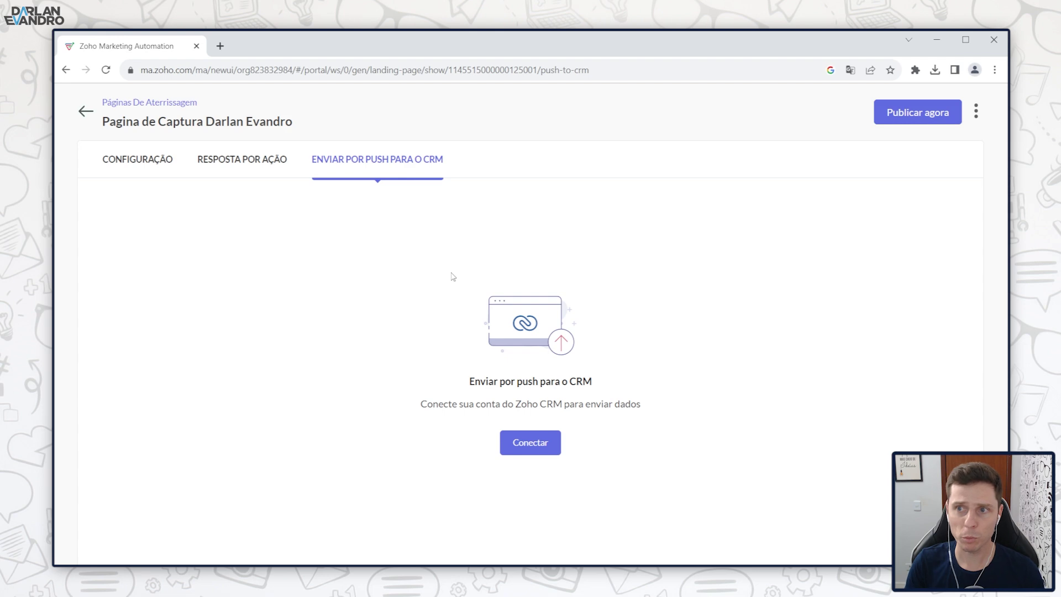
{"action": "left_click", "coordinate": [896, 114]}
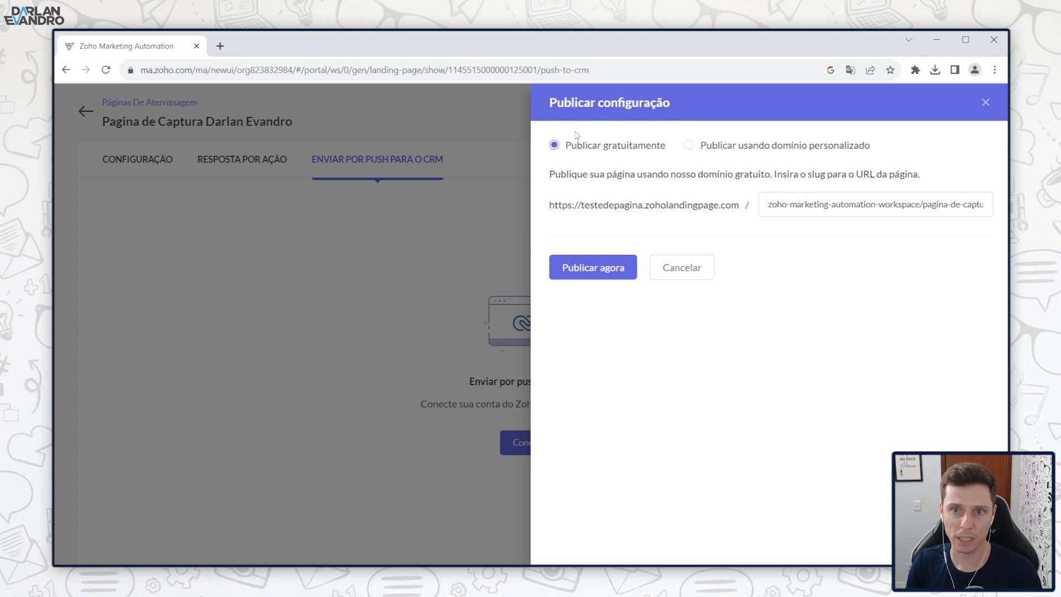
Step: Publish the capture page on the free domain and view its statistics, form reports and heat map
{"action": "left_click", "coordinate": [607, 272]}
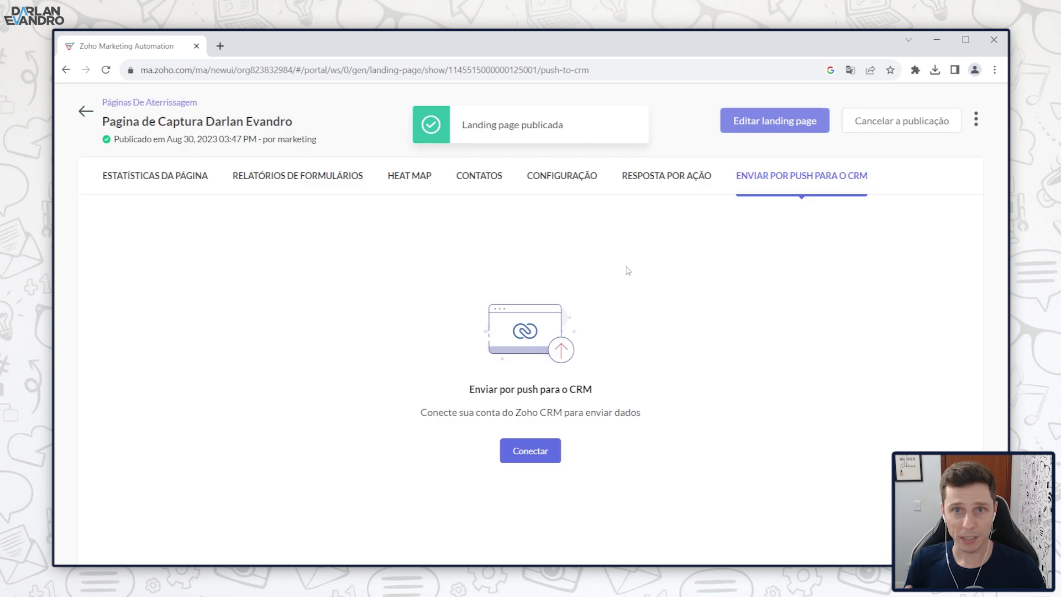
{"action": "left_click", "coordinate": [147, 180]}
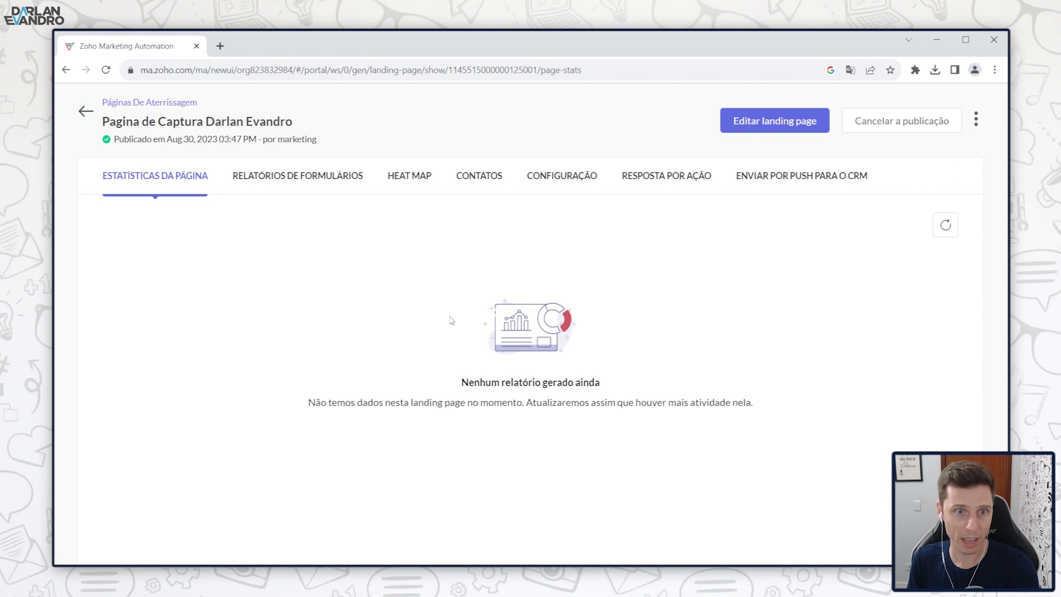
{"action": "left_click", "coordinate": [297, 184]}
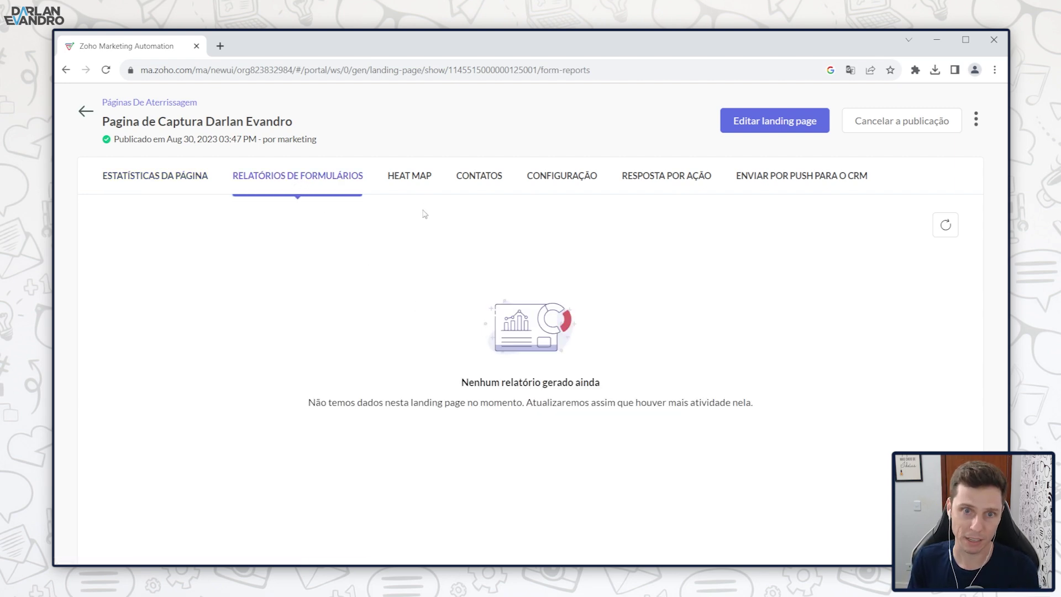
{"action": "left_click", "coordinate": [419, 178]}
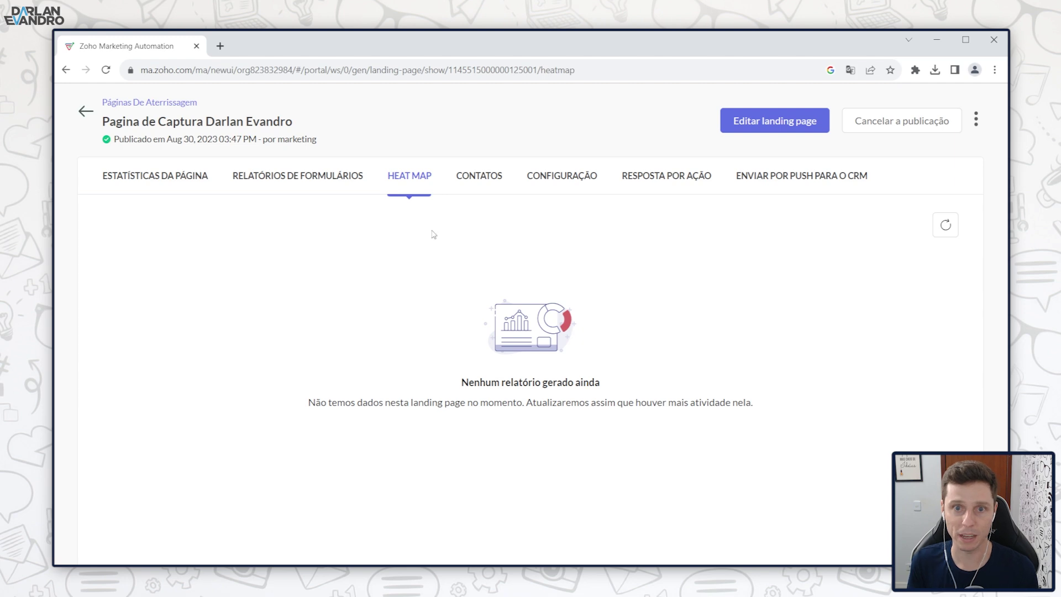
Step: Check the captured contacts and public URL tabs, then return to the landing pages list
{"action": "left_click", "coordinate": [479, 176]}
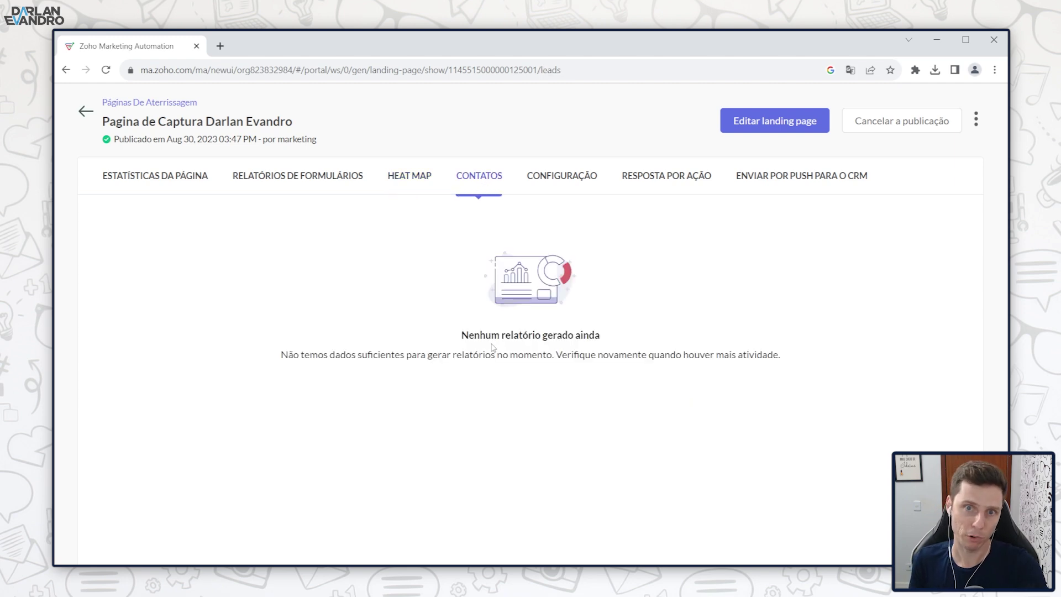
{"action": "left_click", "coordinate": [544, 177]}
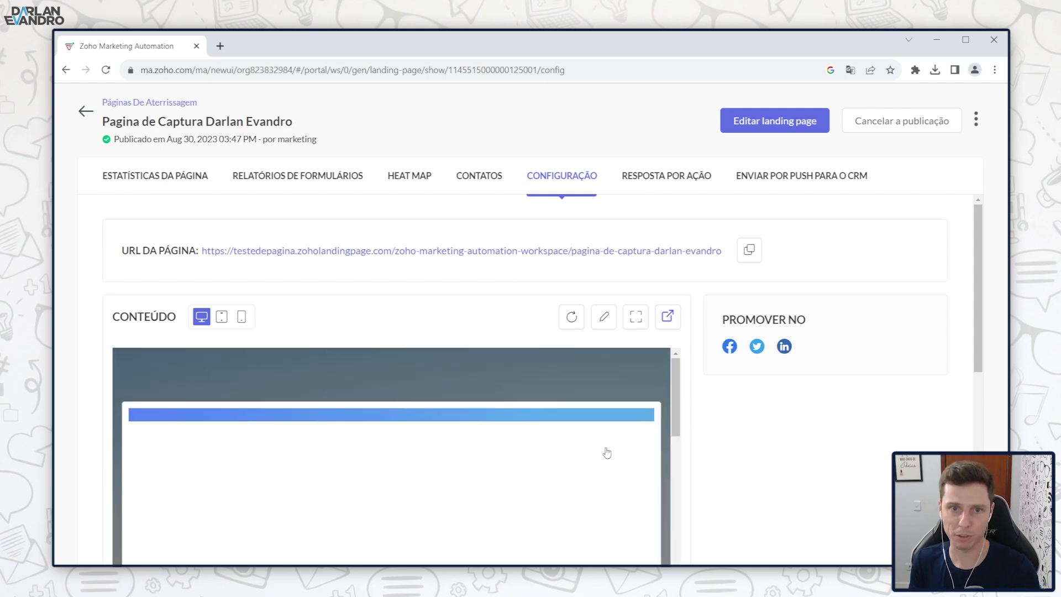
{"action": "left_click", "coordinate": [191, 176]}
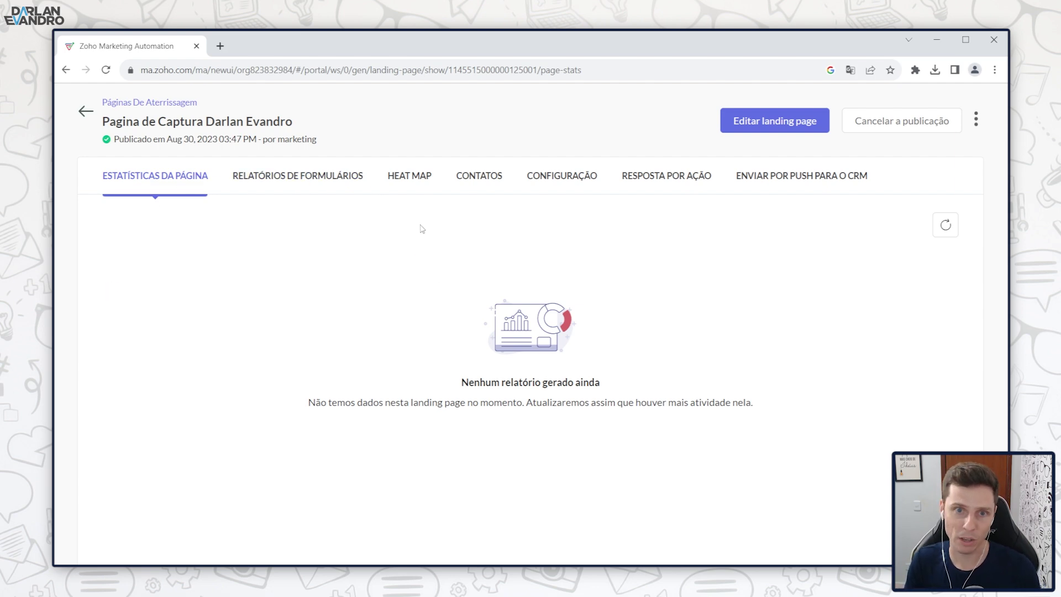
{"action": "left_click", "coordinate": [89, 106]}
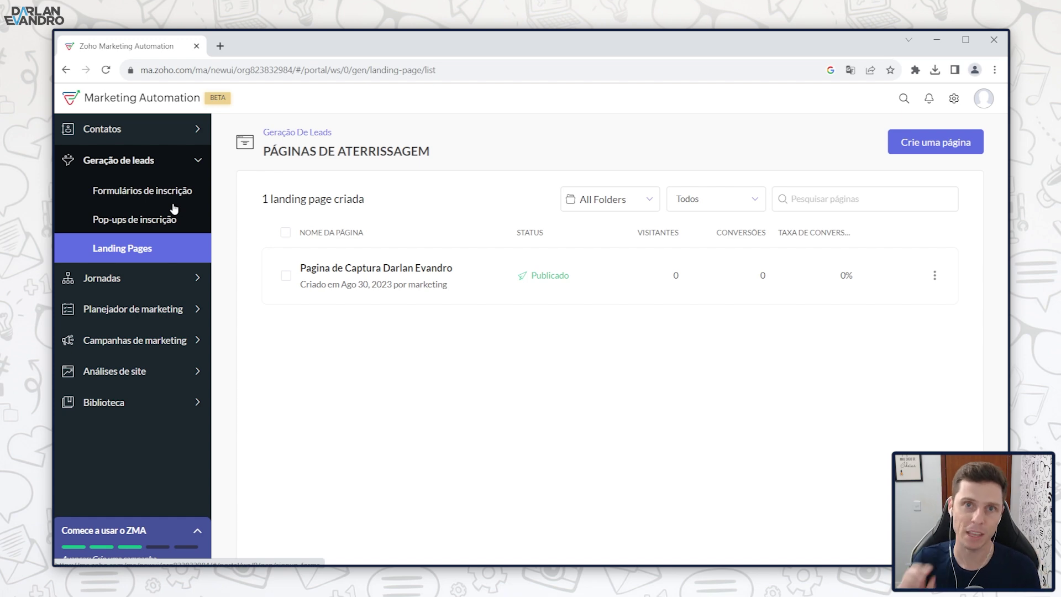
Step: Go to the journeys list, start a new journey, and enter its name in the Nome field
{"action": "left_click", "coordinate": [131, 281]}
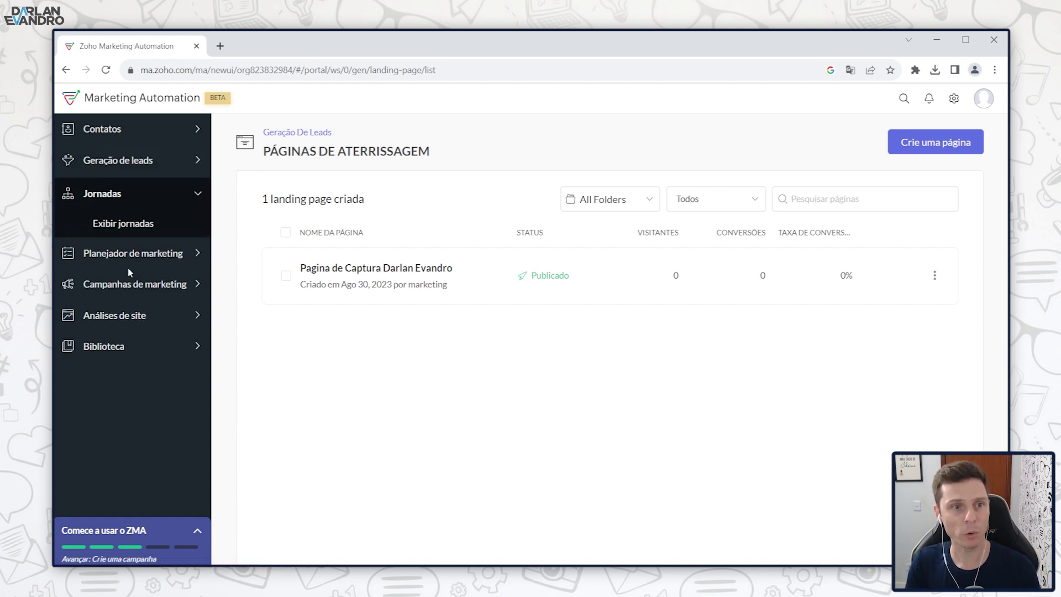
{"action": "left_click", "coordinate": [124, 220]}
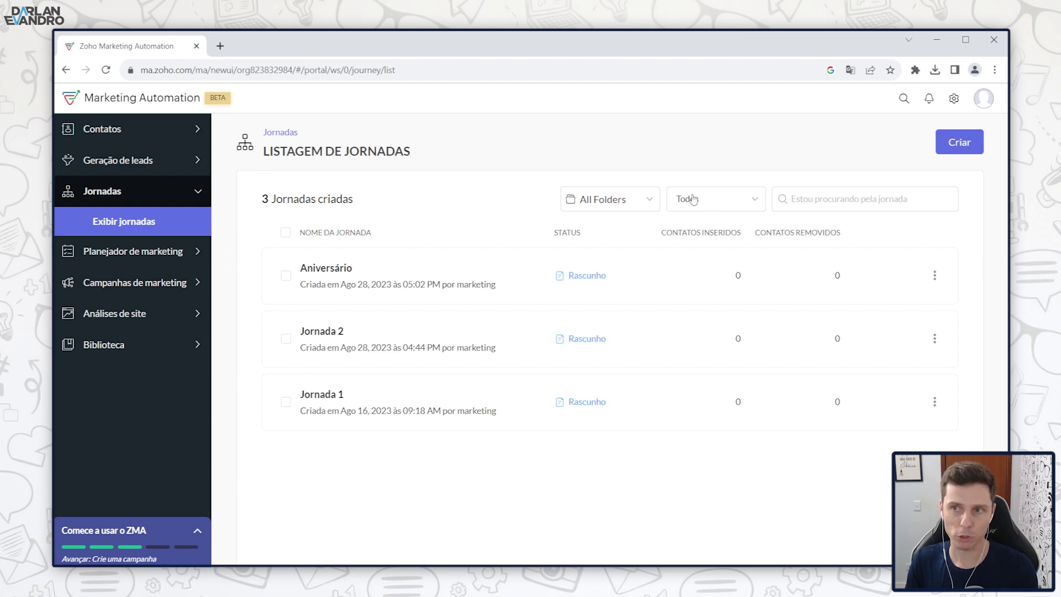
{"action": "left_click", "coordinate": [960, 145]}
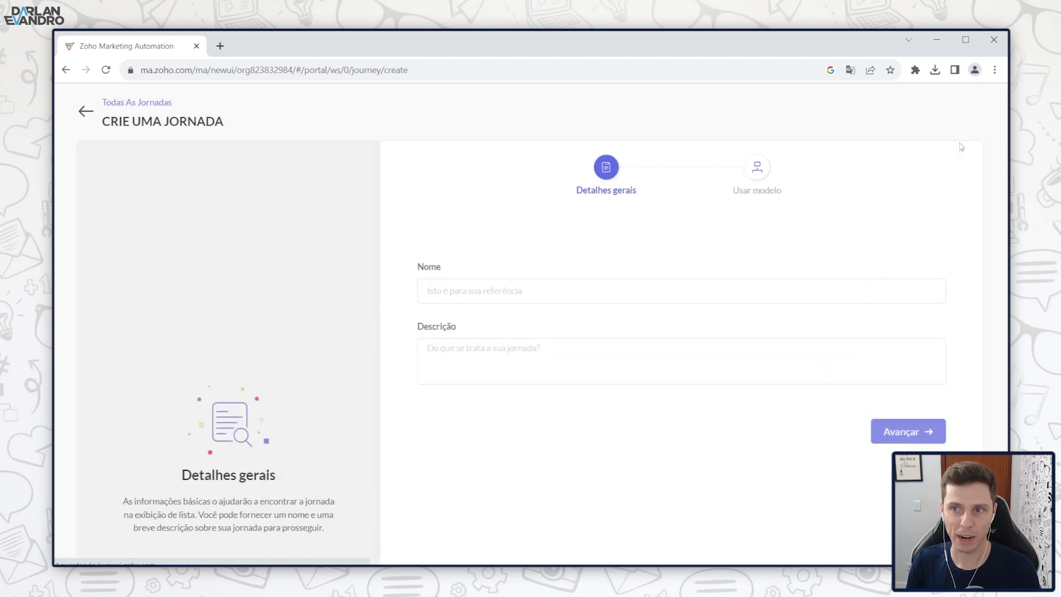
{"action": "left_click", "coordinate": [502, 255]}
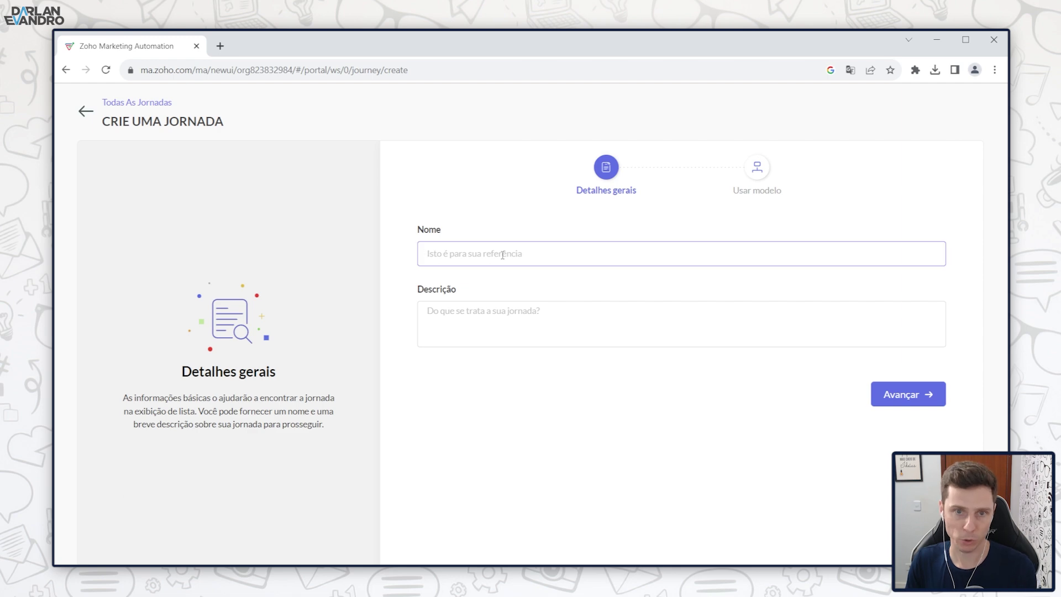
{"action": "type", "text": "Jornad"}
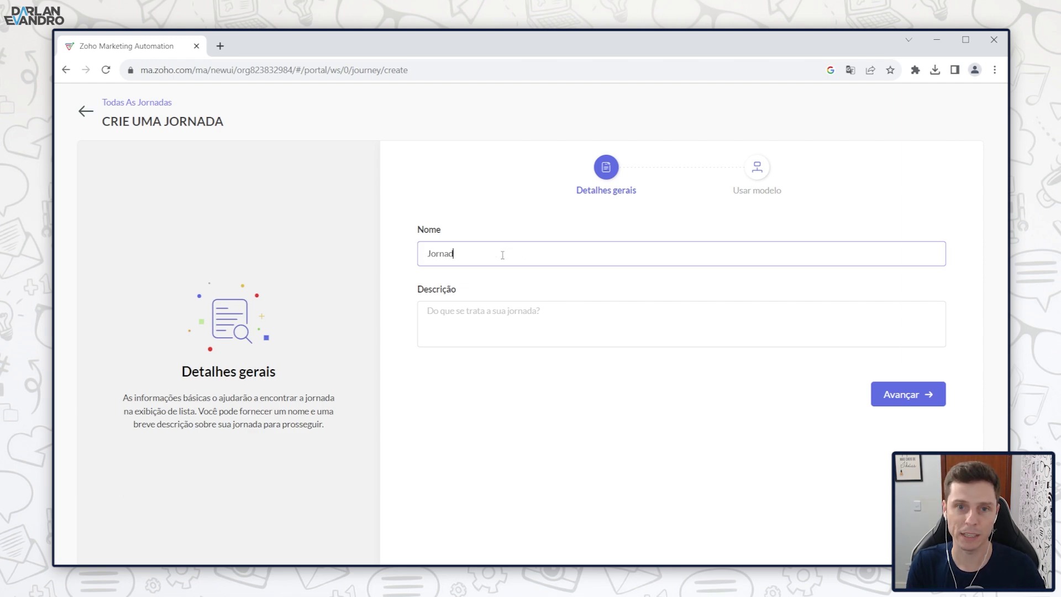
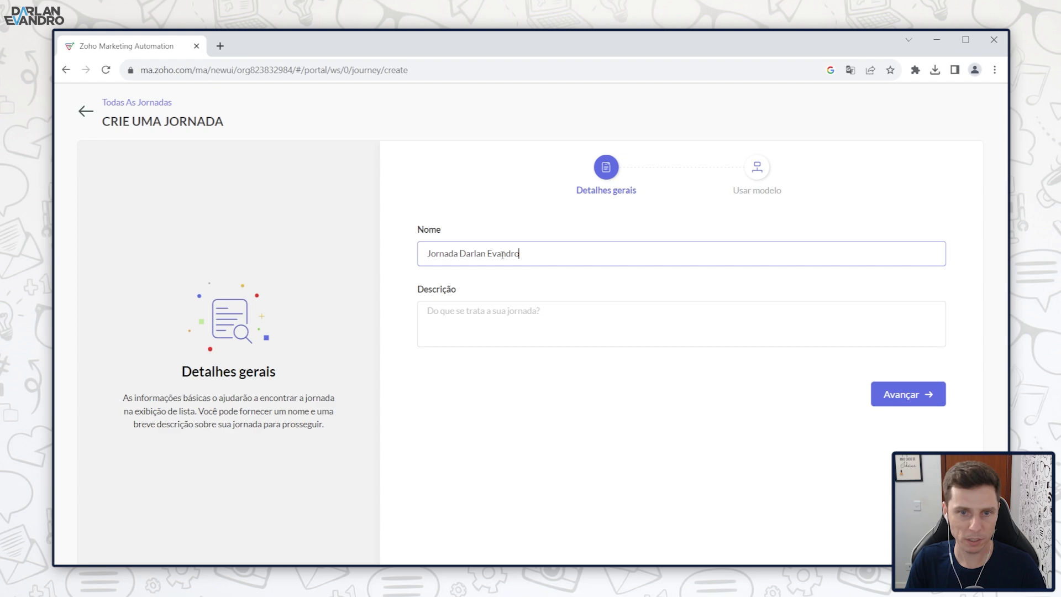
{"action": "left_click", "coordinate": [502, 311]}
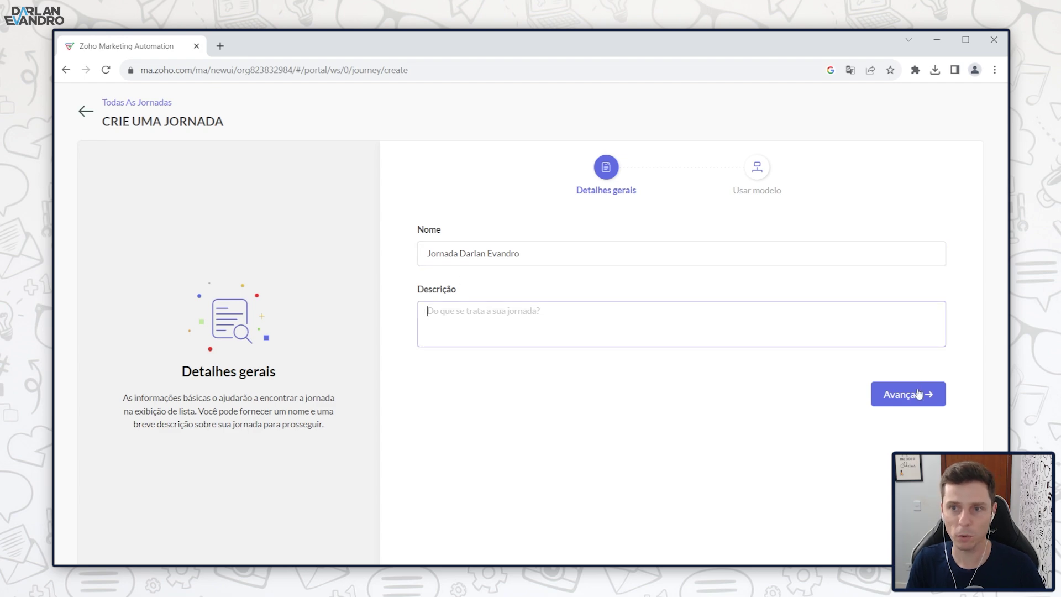
Step: Advance to the journey templates and browse the categories, settling on Baseado em datas
{"action": "left_click", "coordinate": [894, 393]}
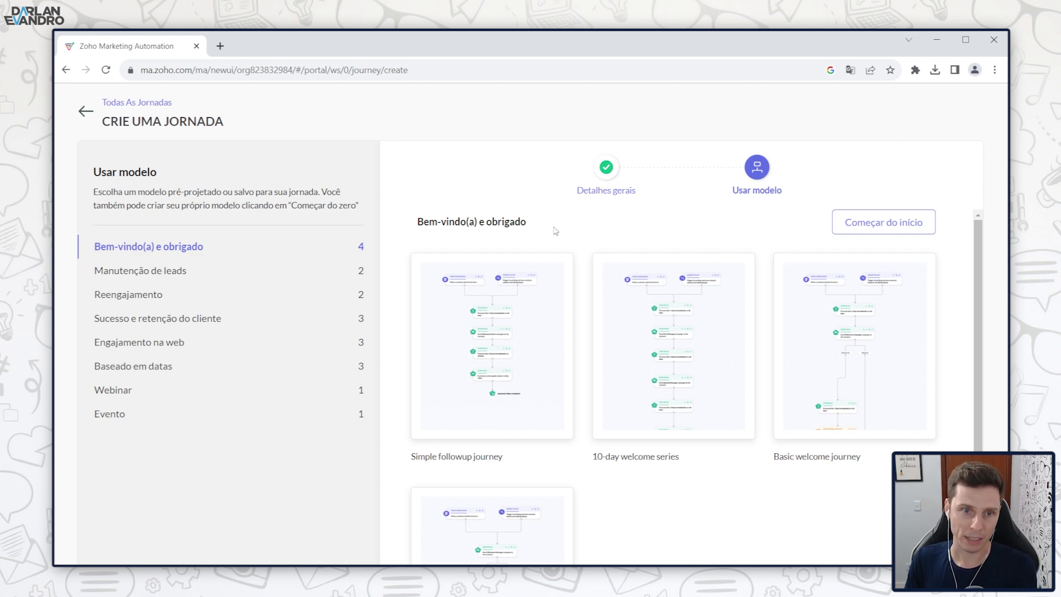
{"action": "left_click", "coordinate": [170, 272]}
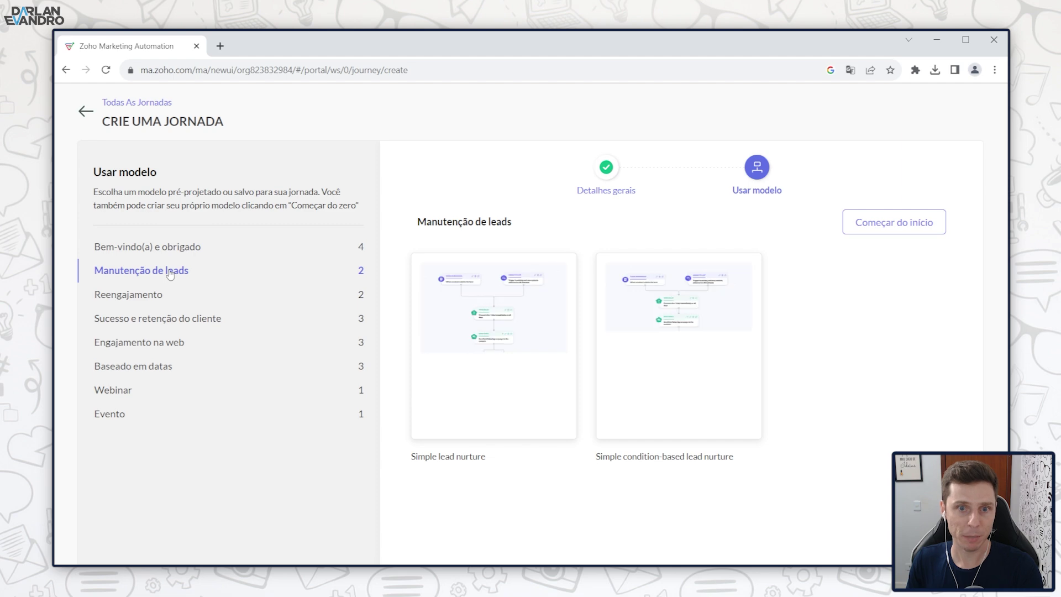
{"action": "left_click", "coordinate": [157, 296]}
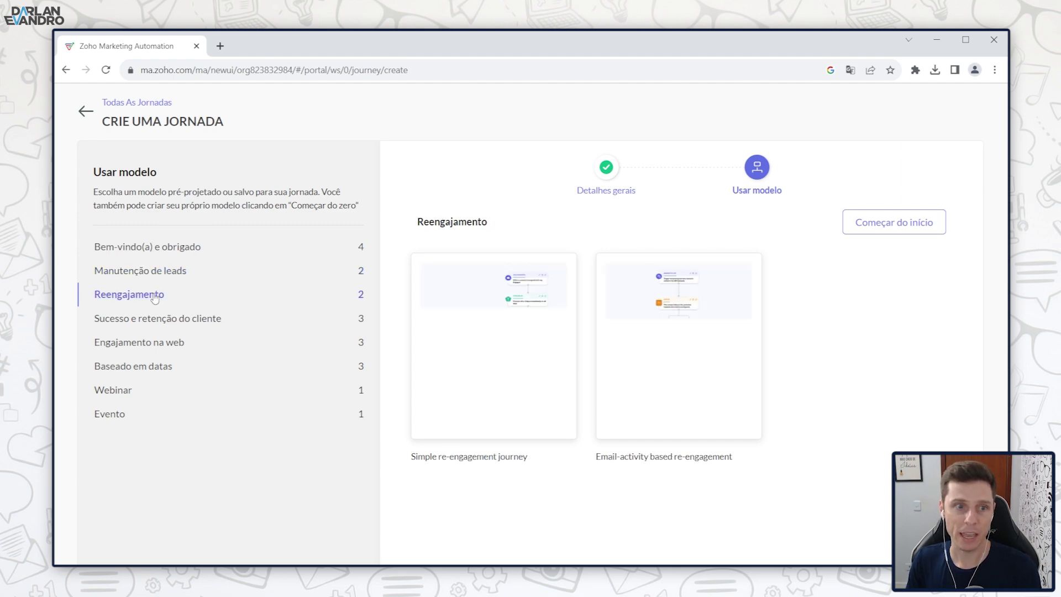
{"action": "left_click", "coordinate": [163, 319]}
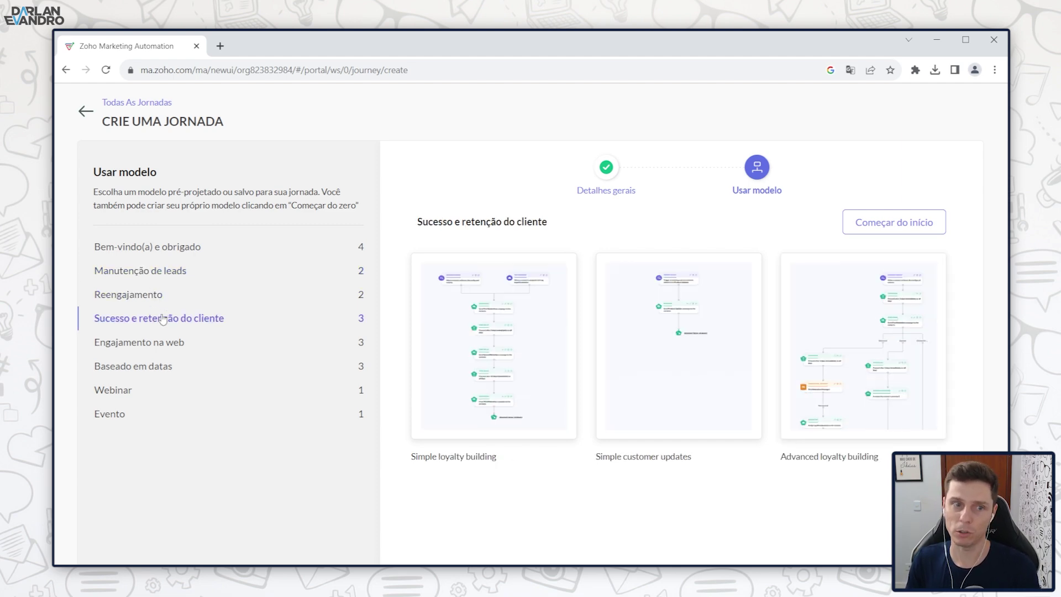
{"action": "left_click", "coordinate": [162, 351]}
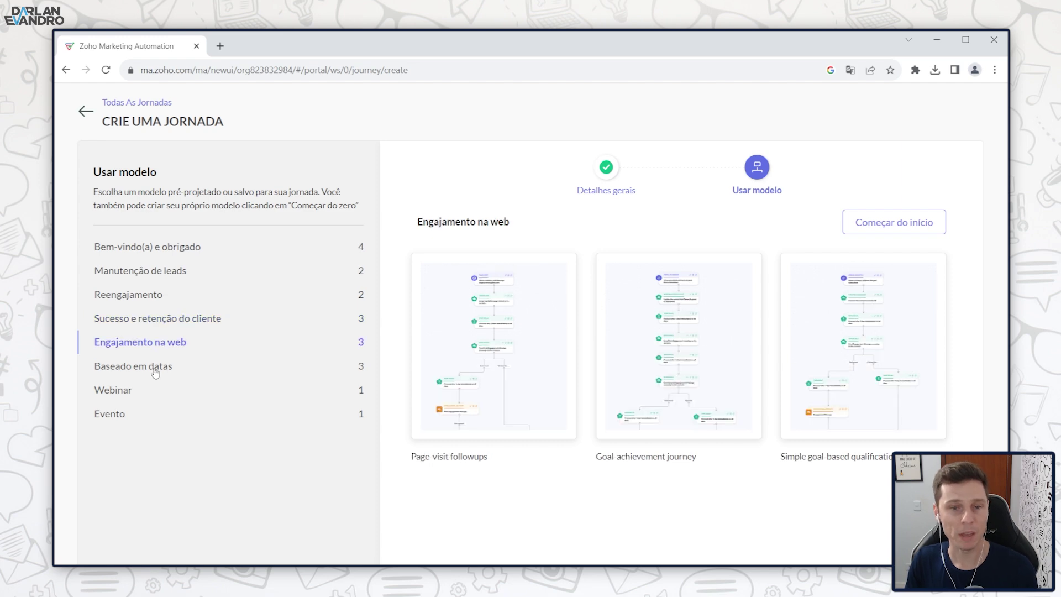
{"action": "left_click", "coordinate": [155, 369]}
{"action": "left_click", "coordinate": [120, 395]}
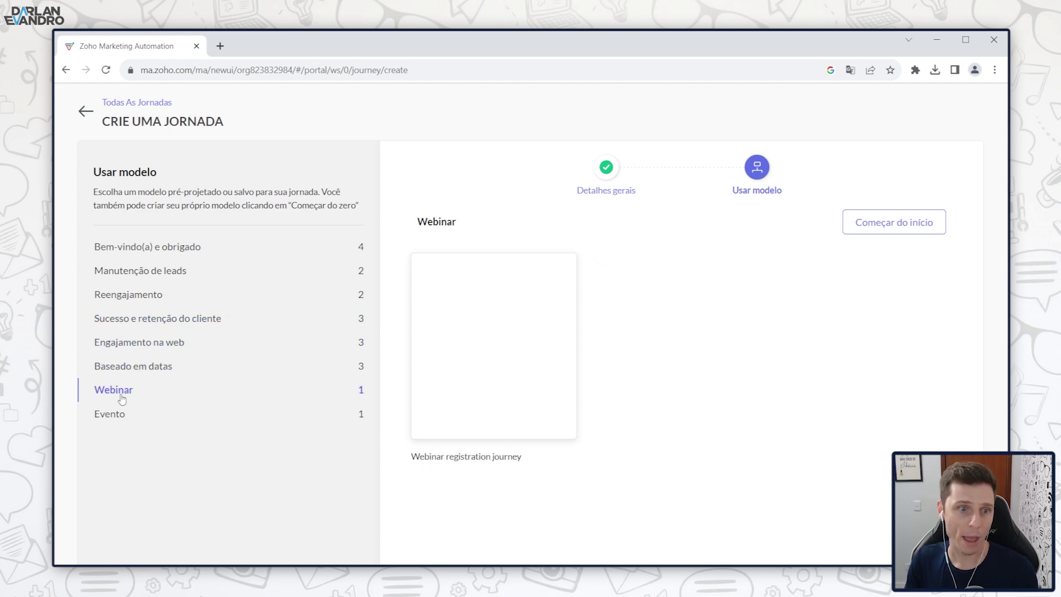
{"action": "left_click", "coordinate": [121, 421]}
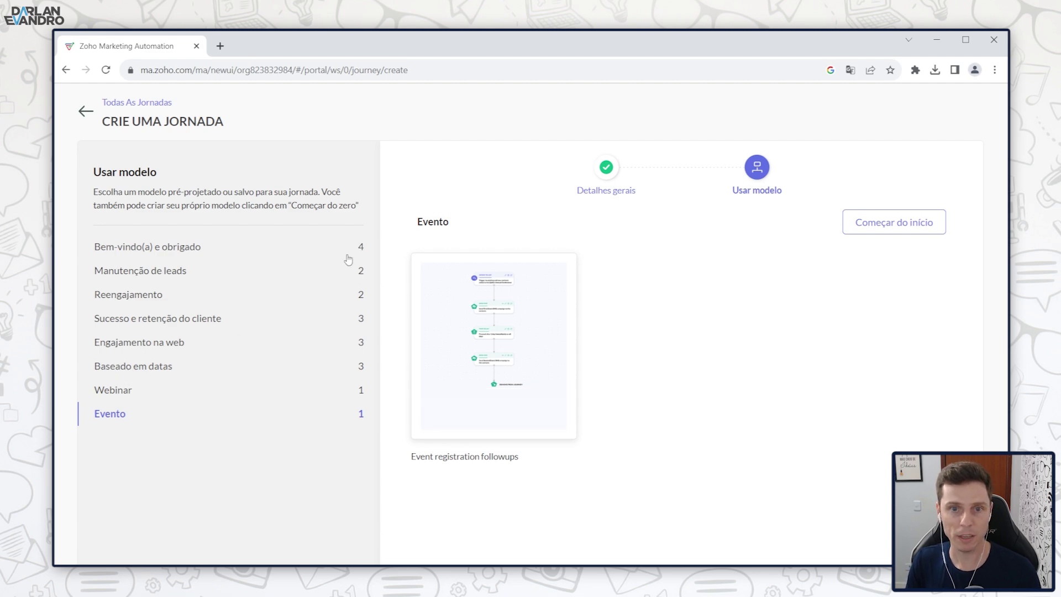
{"action": "left_click", "coordinate": [145, 364]}
Step: Preview the Simple birthday wishes template, use it, and shift the Campo de data trigger left
{"action": "left_click_drag", "start_coordinate": [884, 467], "coordinate": [794, 454]}
{"action": "left_click", "coordinate": [823, 464]}
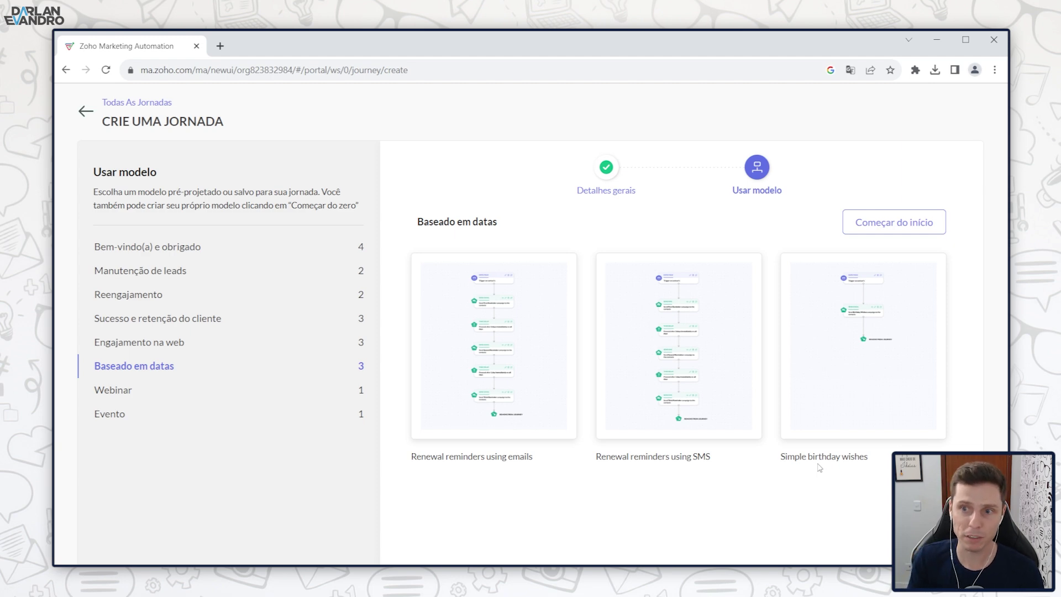
{"action": "left_click", "coordinate": [849, 367]}
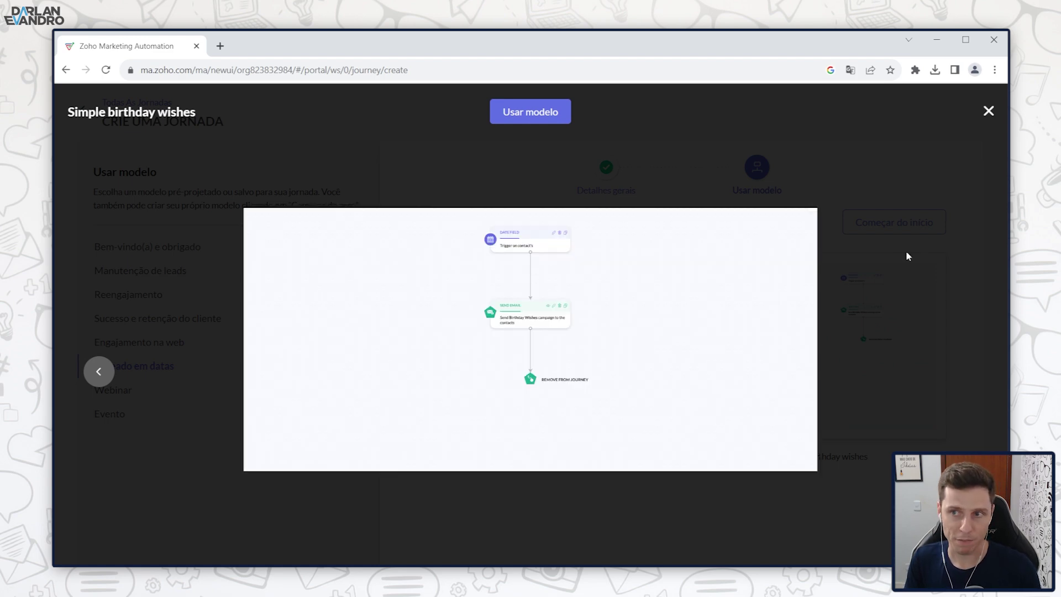
{"action": "left_click", "coordinate": [906, 256]}
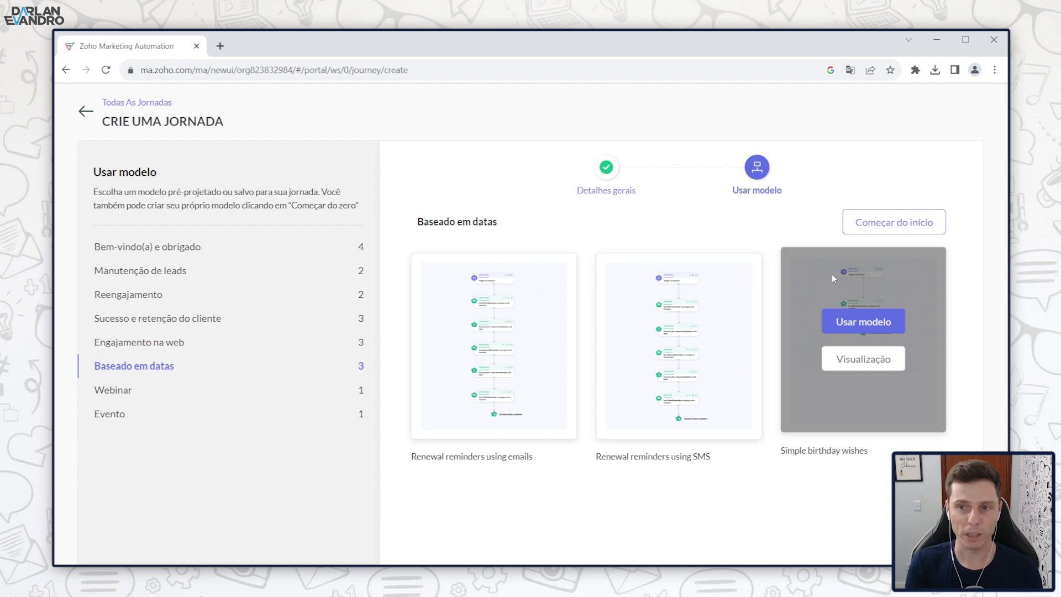
{"action": "left_click", "coordinate": [870, 329]}
{"action": "left_click_drag", "start_coordinate": [550, 223], "coordinate": [497, 222]}
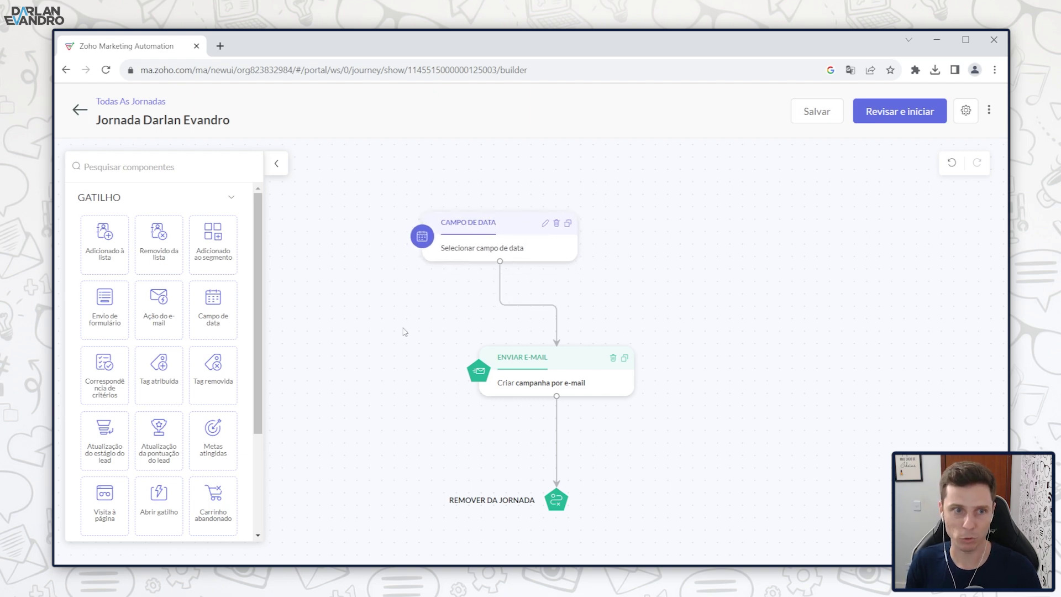
Step: Set the CAMPO DE DATA trigger to the custom contact field Data de nascimento and save it
{"action": "mouse_move", "coordinate": [490, 232]}
{"action": "left_mouse_down"}
{"action": "mouse_move", "coordinate": [500, 236]}
{"action": "mouse_move", "coordinate": [490, 238]}
{"action": "left_mouse_up"}
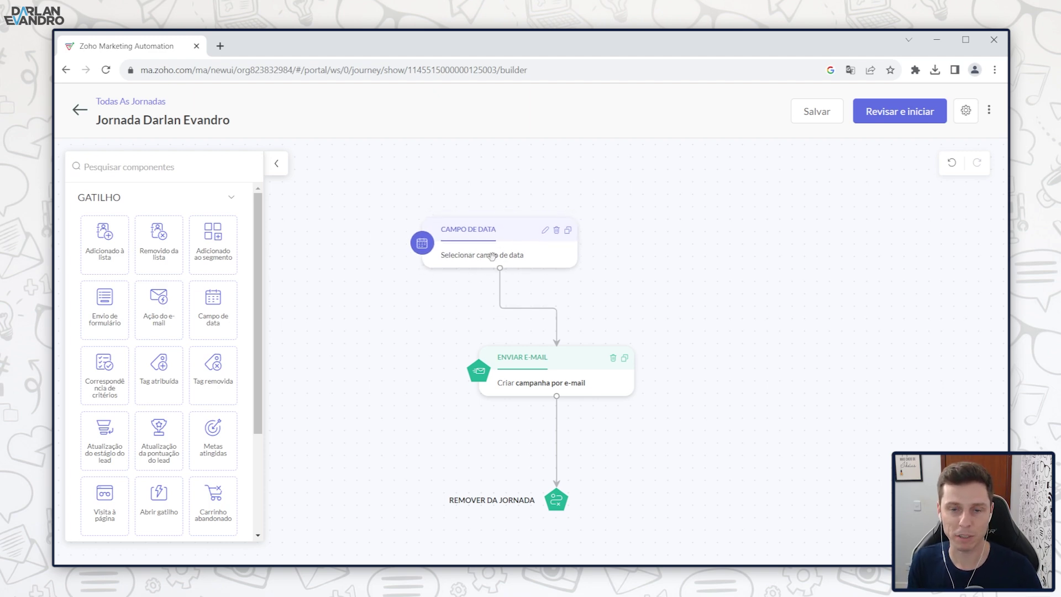
{"action": "left_click", "coordinate": [545, 231]}
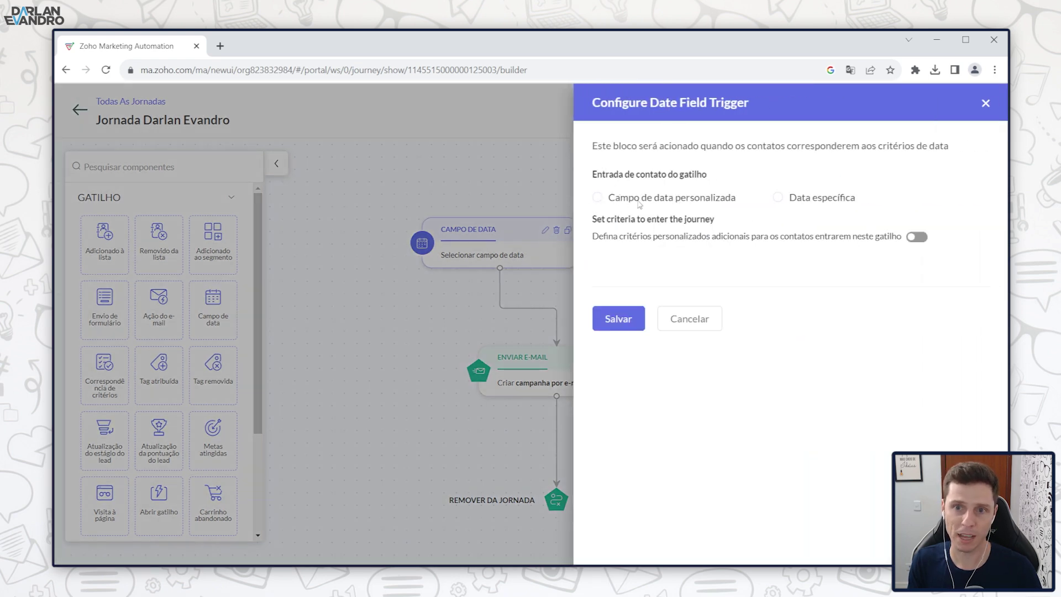
{"action": "left_click_drag", "start_coordinate": [722, 180], "coordinate": [612, 178]}
{"action": "left_click", "coordinate": [734, 190]}
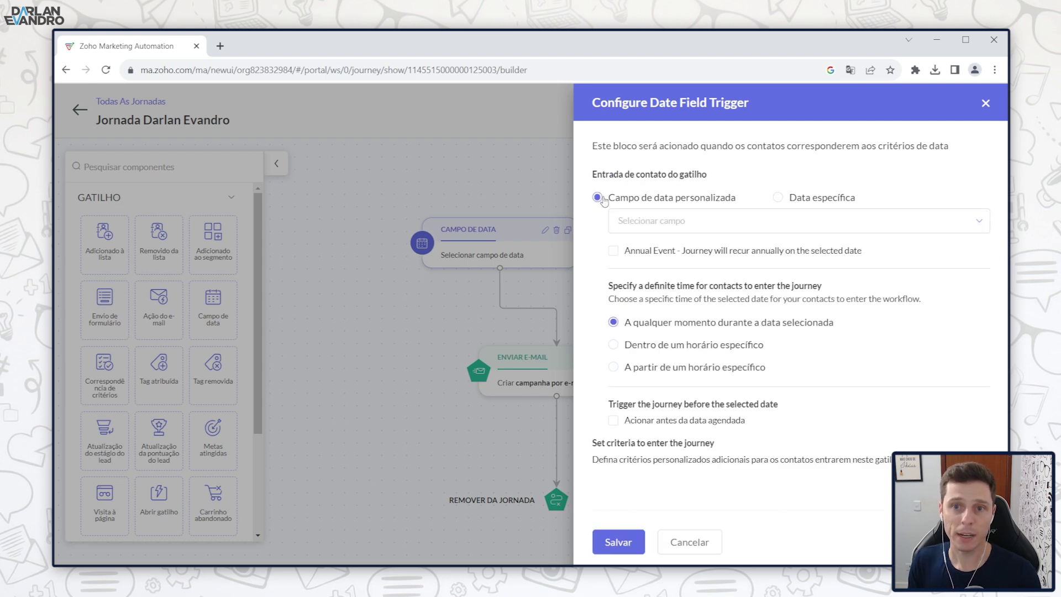
{"action": "left_click", "coordinate": [691, 226]}
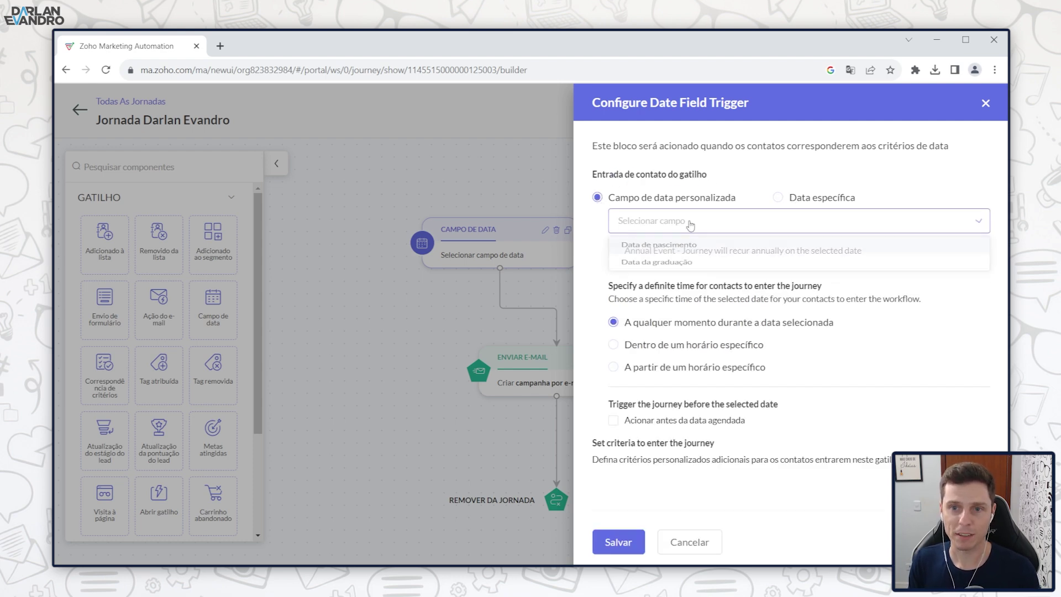
{"action": "left_click", "coordinate": [655, 249]}
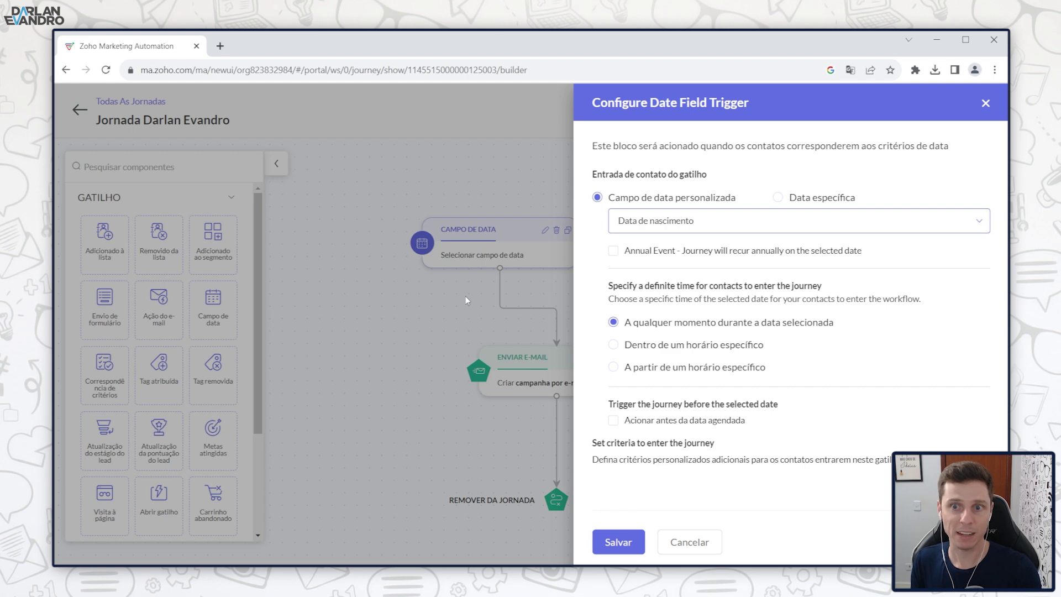
{"action": "left_click", "coordinate": [631, 541]}
{"action": "left_click_drag", "start_coordinate": [538, 361], "coordinate": [527, 359]}
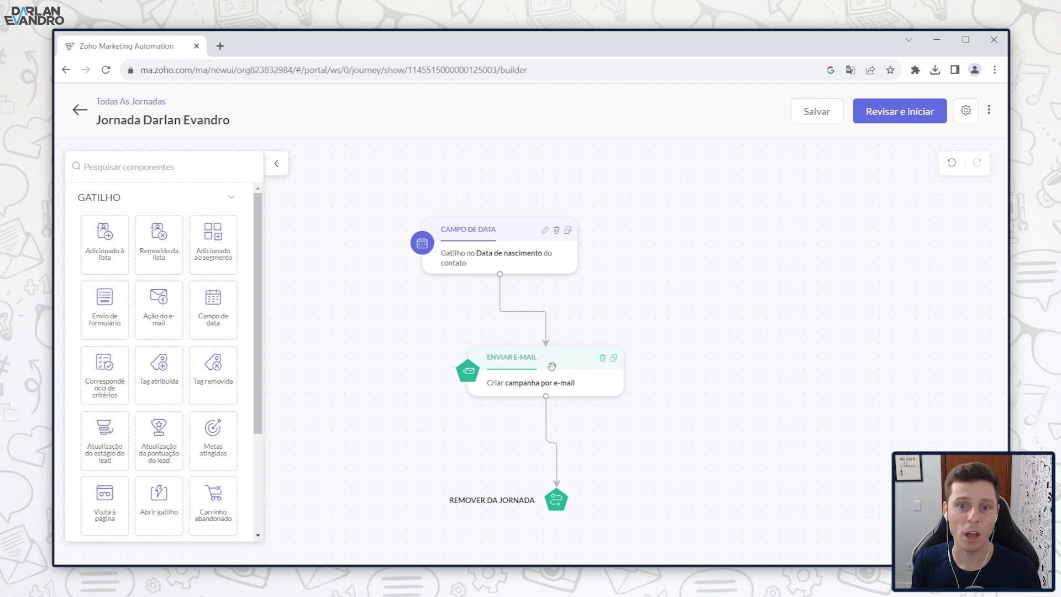
{"action": "left_click_drag", "start_coordinate": [547, 364], "coordinate": [541, 360]}
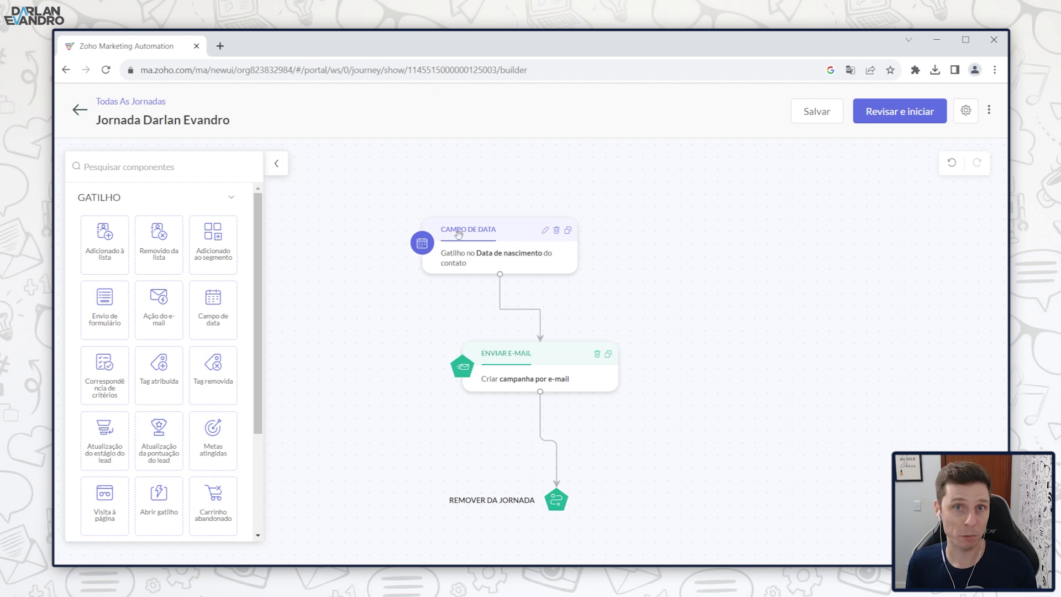
Step: Delete the REMOVER DA JORNADA, ENVIAR E-MAIL and CAMPO DE DATA nodes from the canvas
{"action": "left_click_drag", "start_coordinate": [481, 372], "coordinate": [479, 363]}
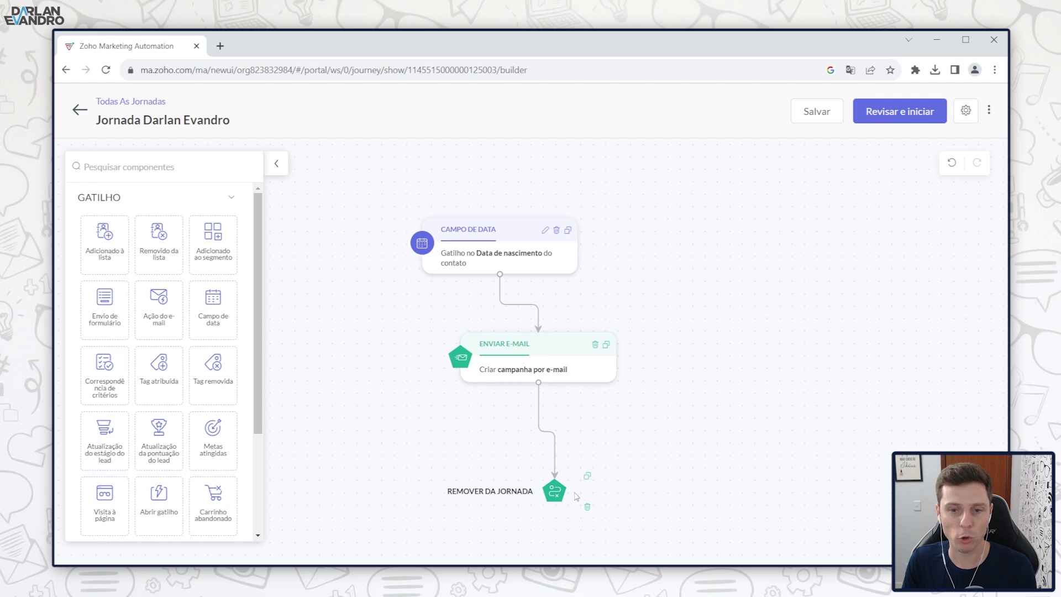
{"action": "left_click", "coordinate": [587, 509]}
{"action": "left_click", "coordinate": [595, 344]}
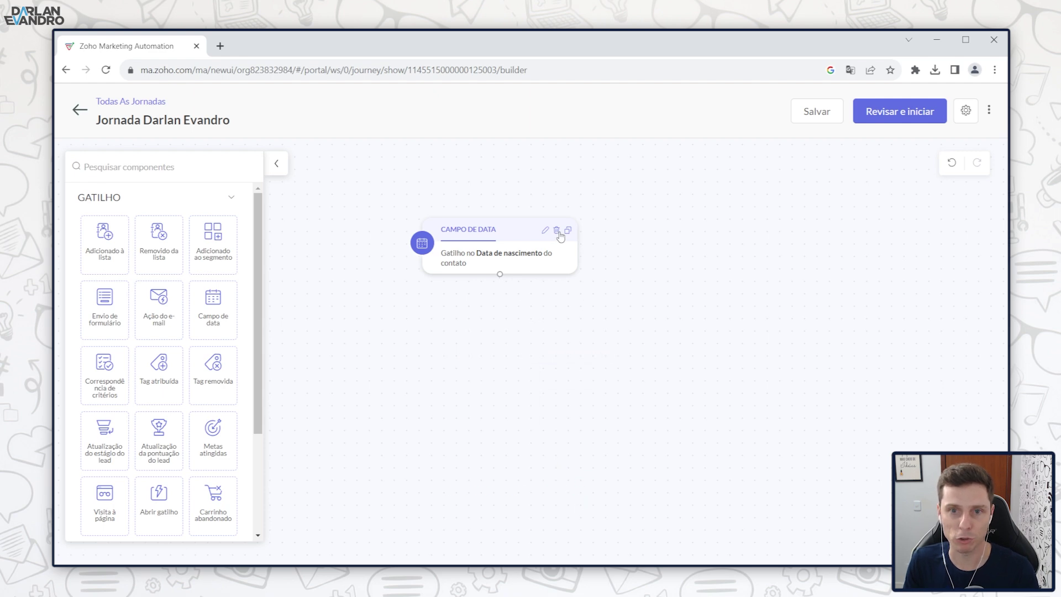
{"action": "left_click", "coordinate": [556, 230]}
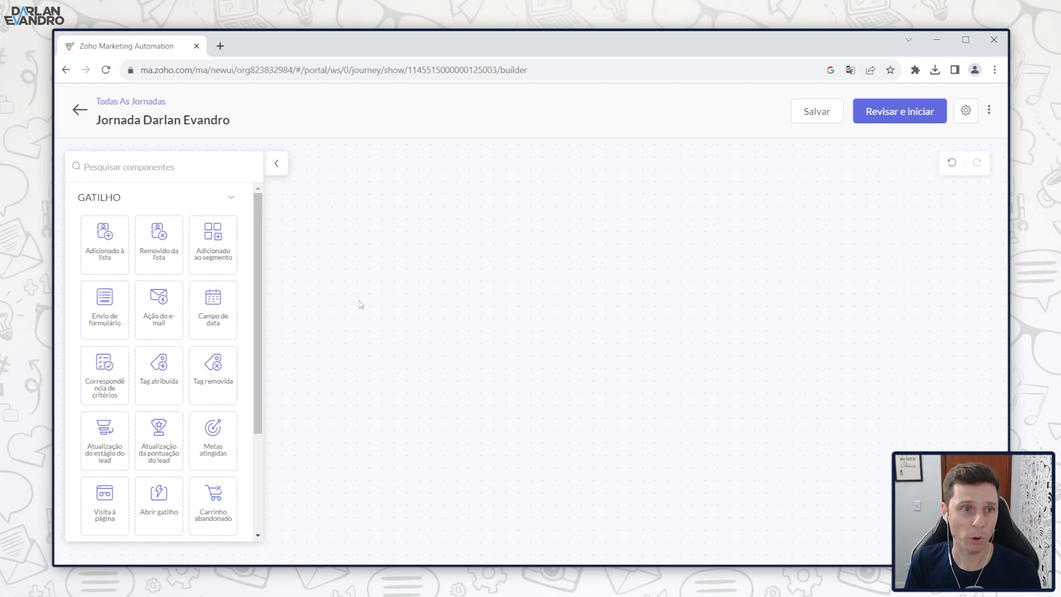
Step: Add an Envio de formulário trigger limited to the form Teste 1 and save it
{"action": "left_click_drag", "start_coordinate": [107, 309], "coordinate": [449, 222]}
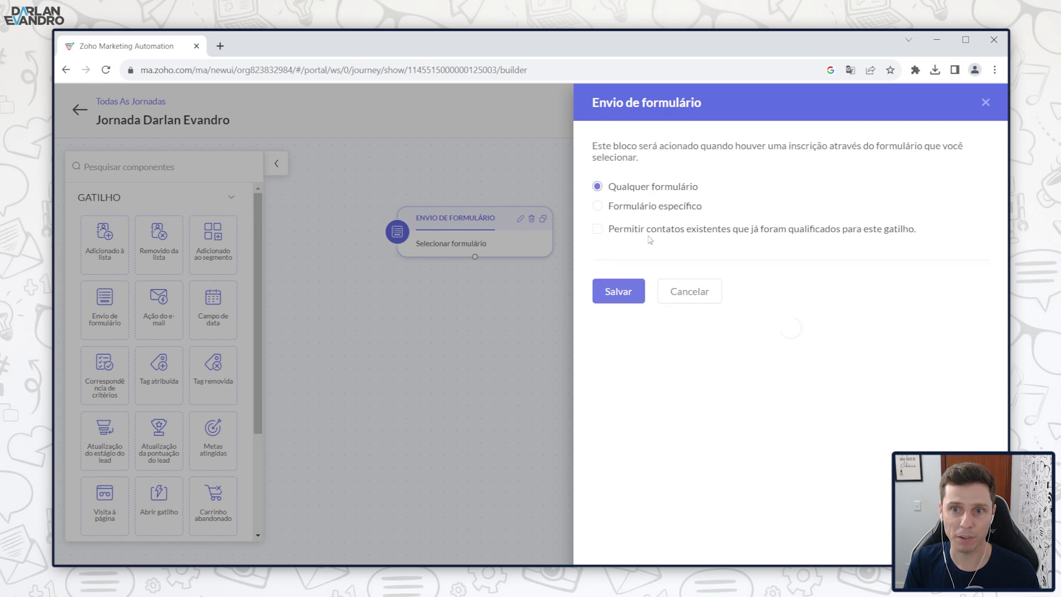
{"action": "left_click", "coordinate": [598, 207]}
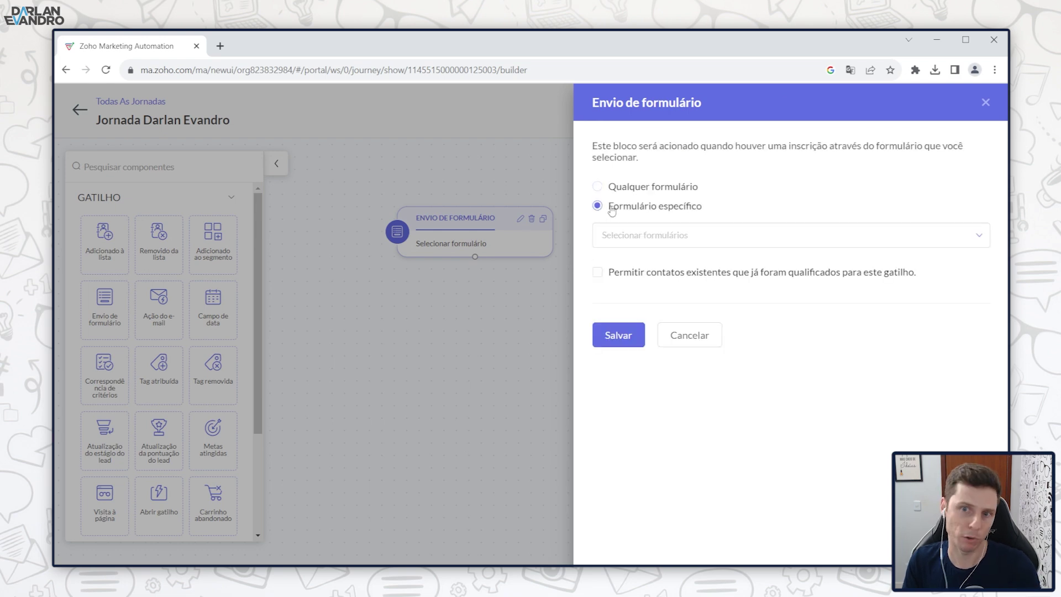
{"action": "left_click", "coordinate": [669, 236]}
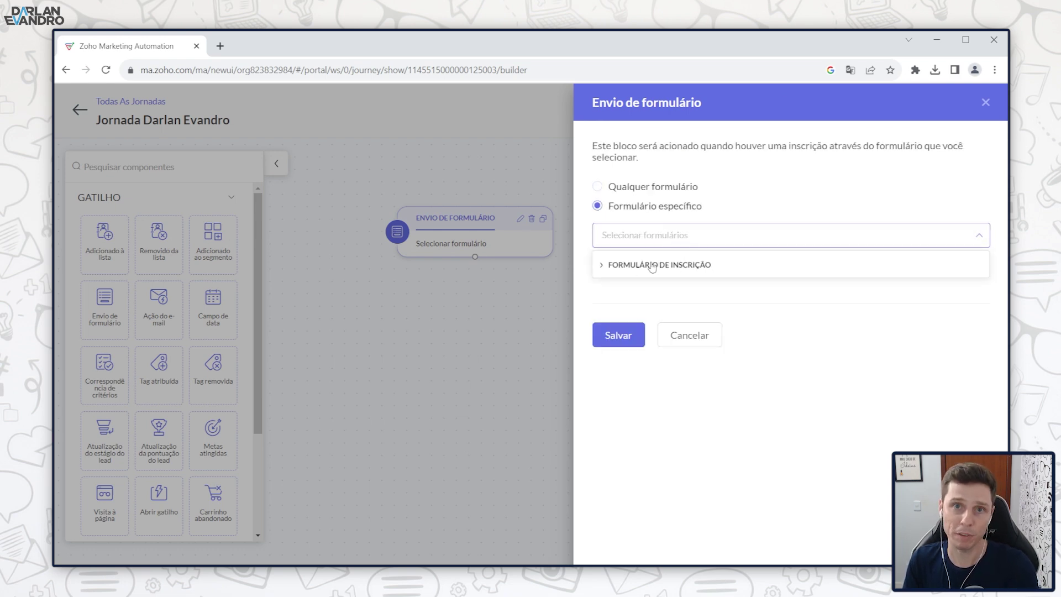
{"action": "left_click", "coordinate": [602, 265]}
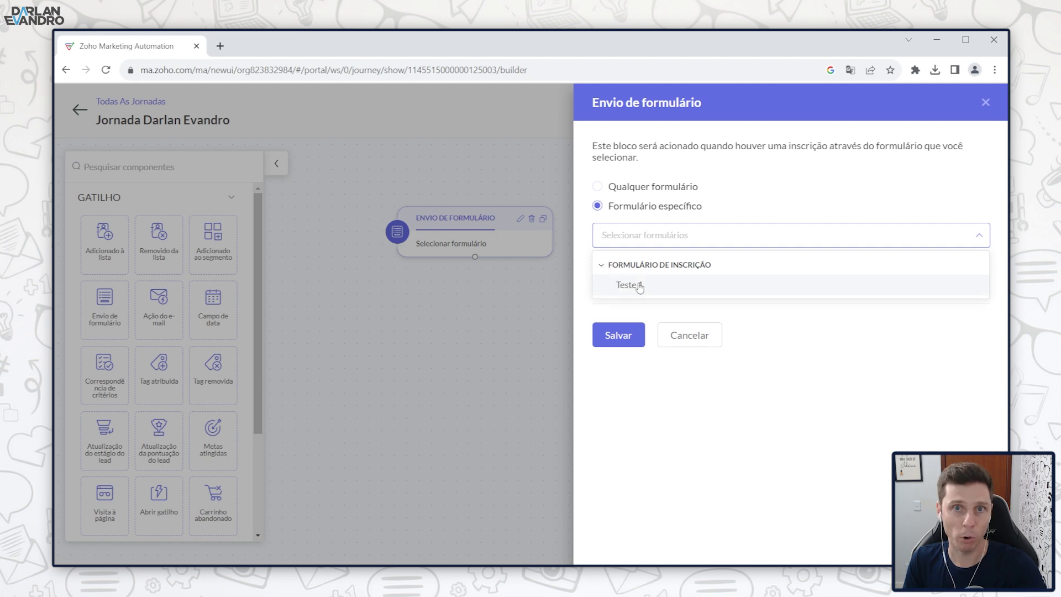
{"action": "left_click", "coordinate": [639, 286]}
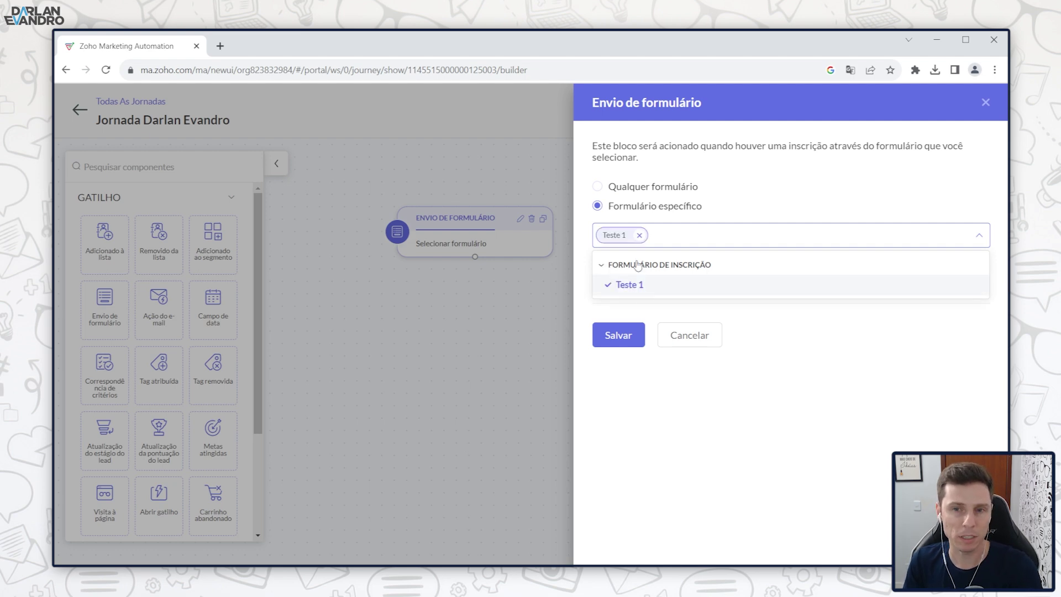
{"action": "left_click", "coordinate": [624, 337]}
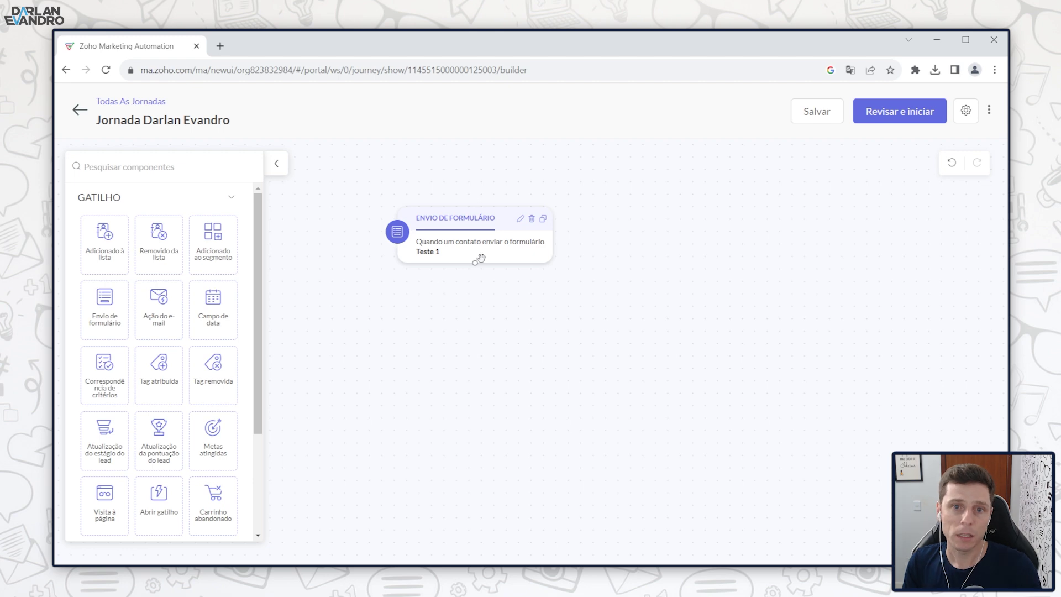
Step: Add an e-mail step below the form trigger, connect them, and open its e-mail campaign form
{"action": "scroll", "coordinate": [203, 261], "scroll_direction": "down", "scroll_amount": 5}
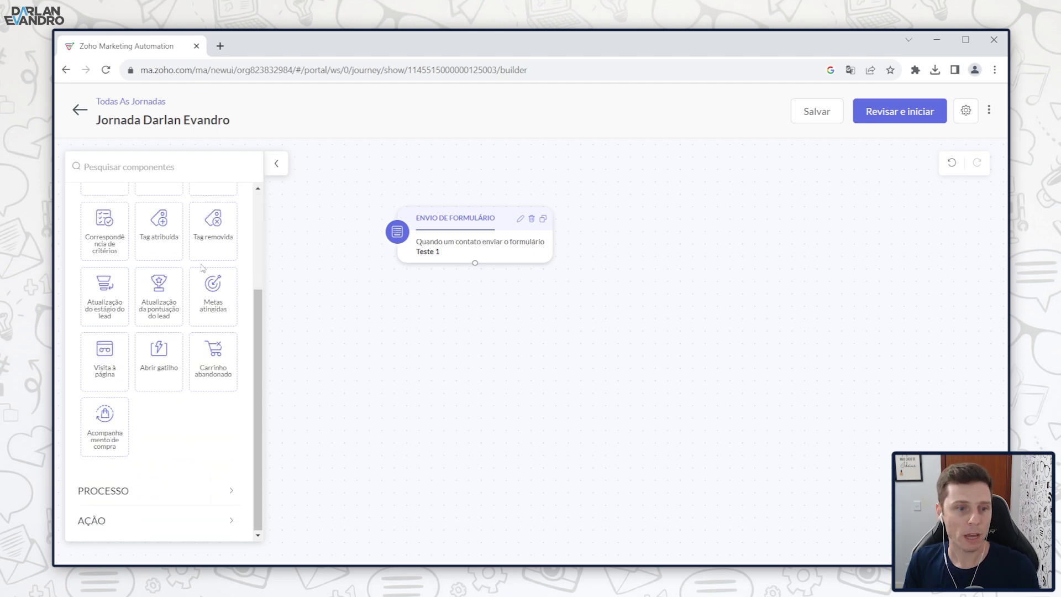
{"action": "left_click", "coordinate": [123, 517]}
{"action": "scroll", "coordinate": [133, 431], "scroll_direction": "down", "scroll_amount": 4}
{"action": "scroll", "coordinate": [140, 331], "scroll_direction": "up", "scroll_amount": 3}
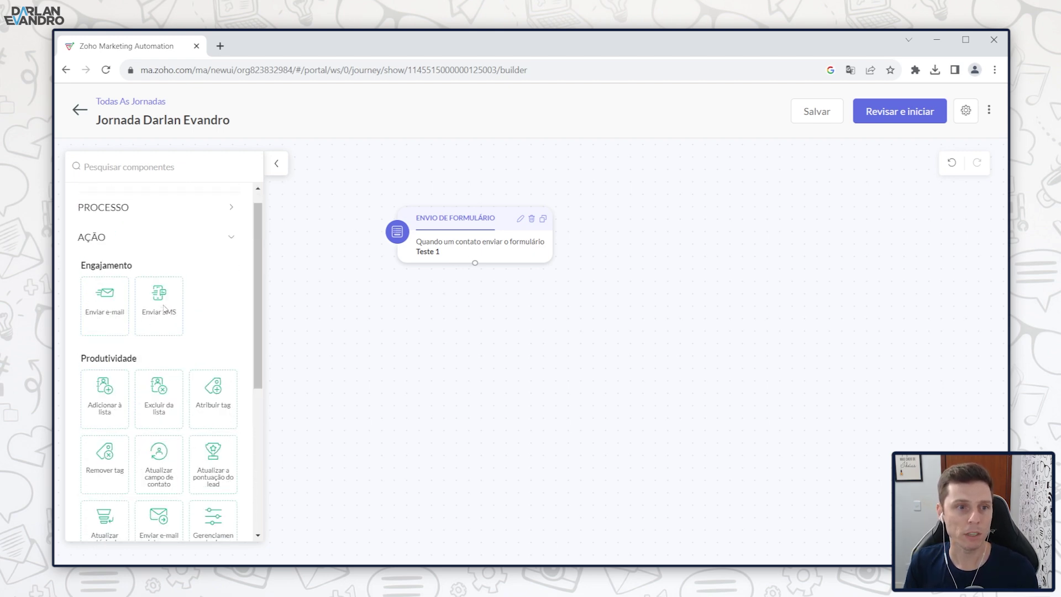
{"action": "left_click_drag", "start_coordinate": [107, 293], "coordinate": [515, 320]}
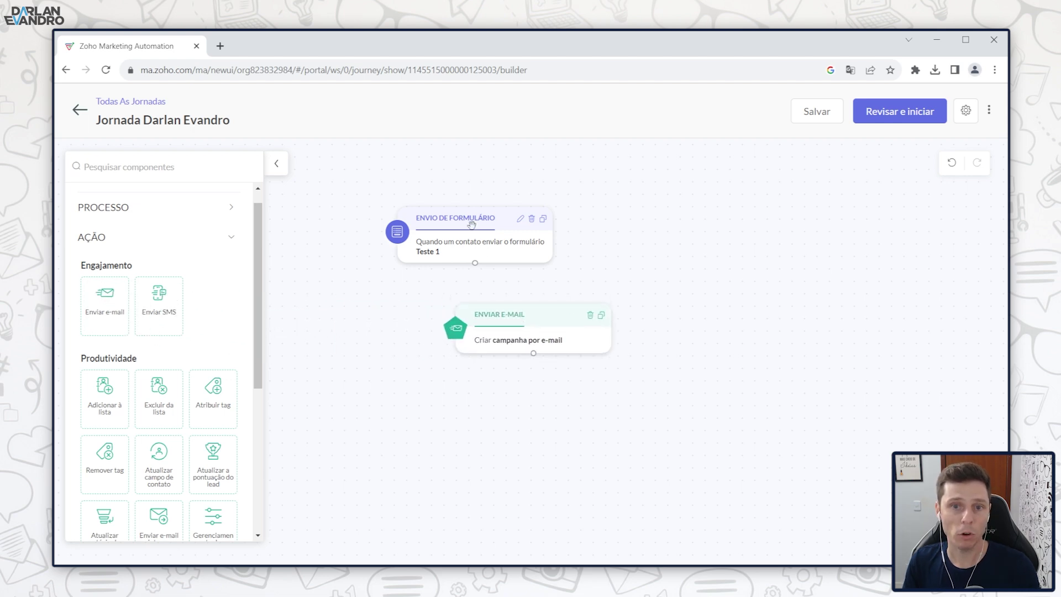
{"action": "left_click_drag", "start_coordinate": [461, 221], "coordinate": [468, 221]}
{"action": "left_click_drag", "start_coordinate": [482, 264], "coordinate": [482, 325]}
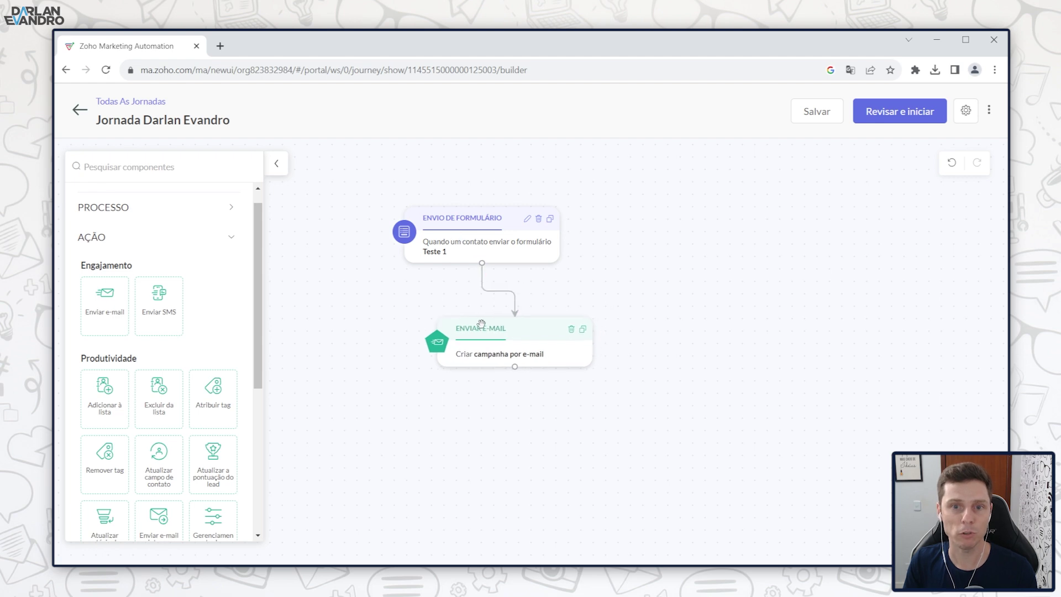
{"action": "mouse_move", "coordinate": [483, 287]}
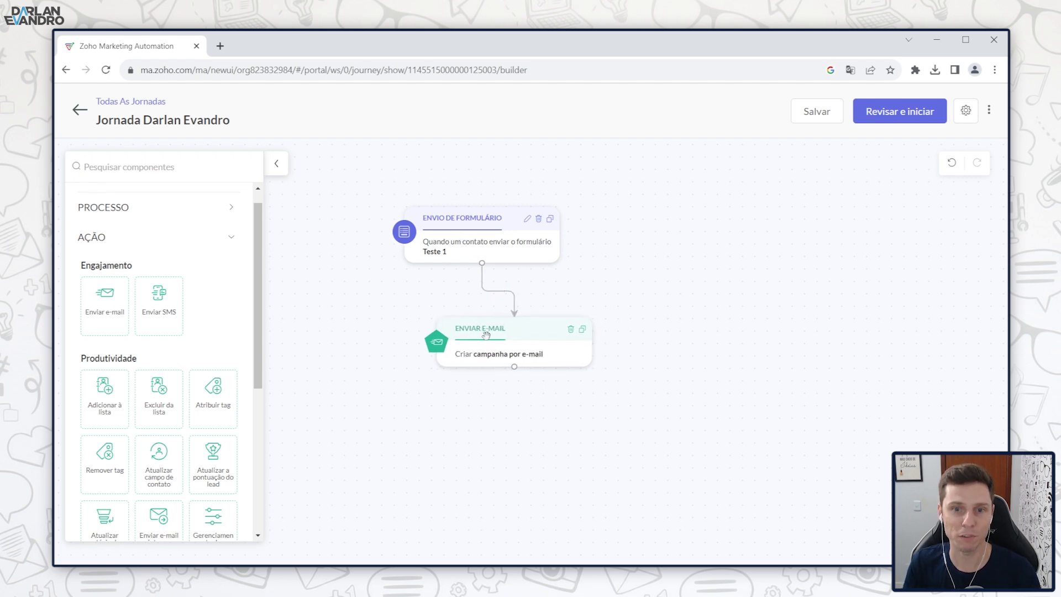
{"action": "left_click", "coordinate": [524, 356]}
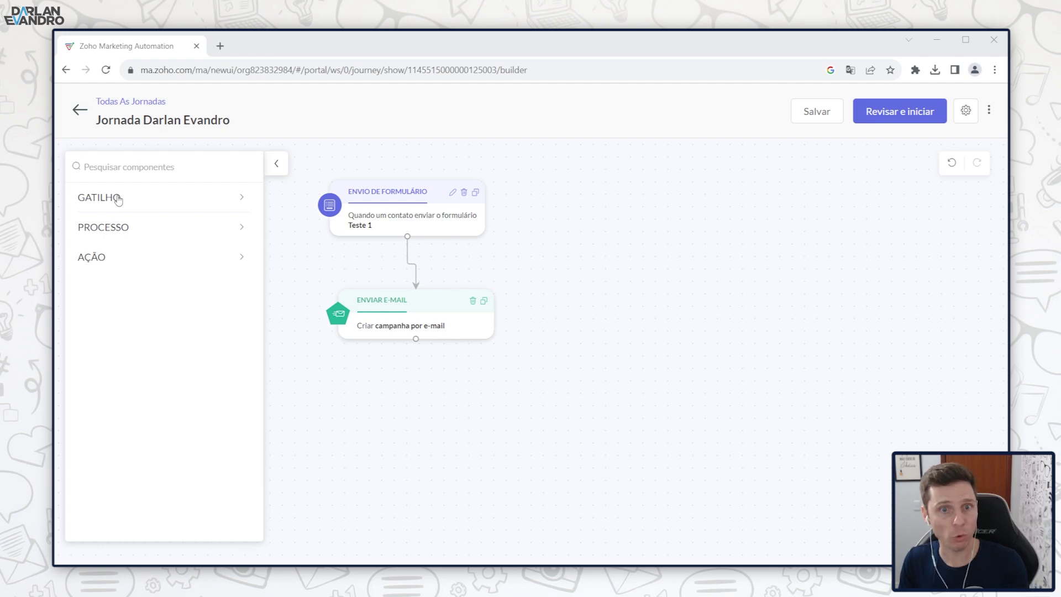
Step: Browse the process, action and trigger component groups, then align the trigger above the e-mail step
{"action": "left_click", "coordinate": [163, 227]}
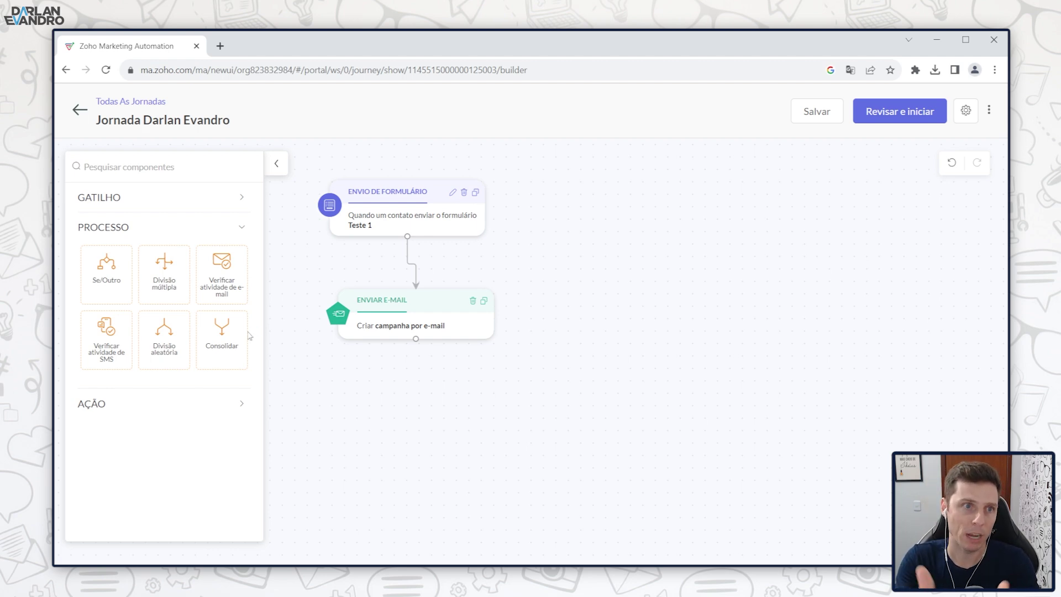
{"action": "left_click", "coordinate": [225, 404]}
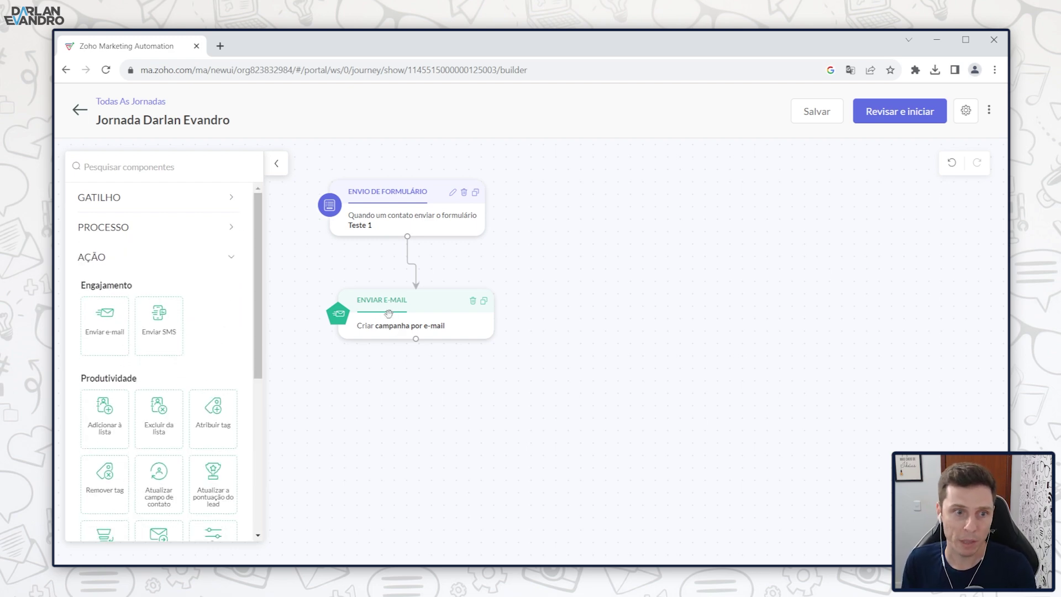
{"action": "scroll", "coordinate": [169, 375], "scroll_direction": "down", "scroll_amount": 1}
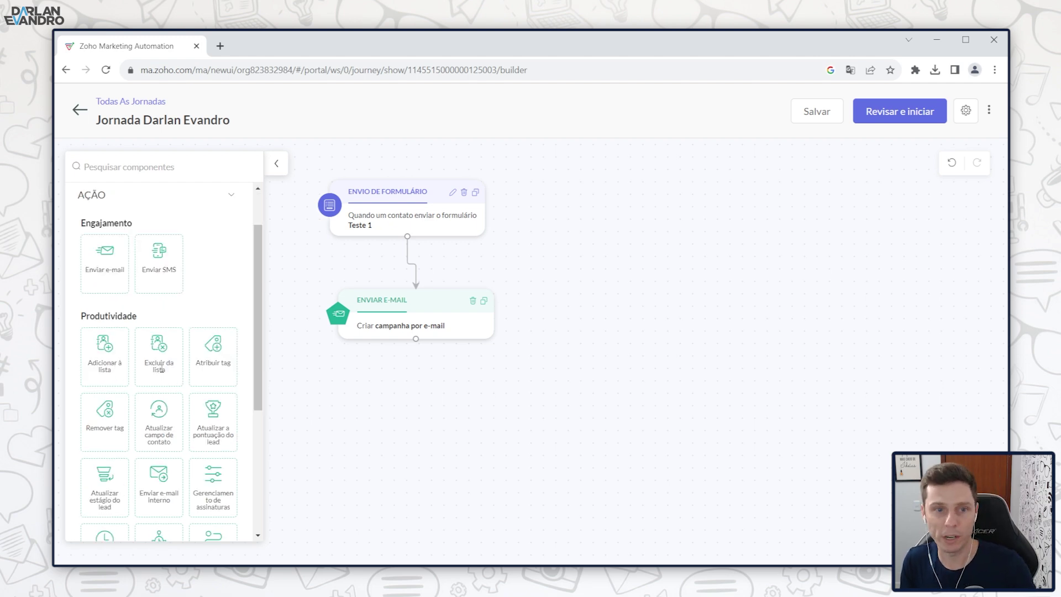
{"action": "left_click", "coordinate": [231, 196]}
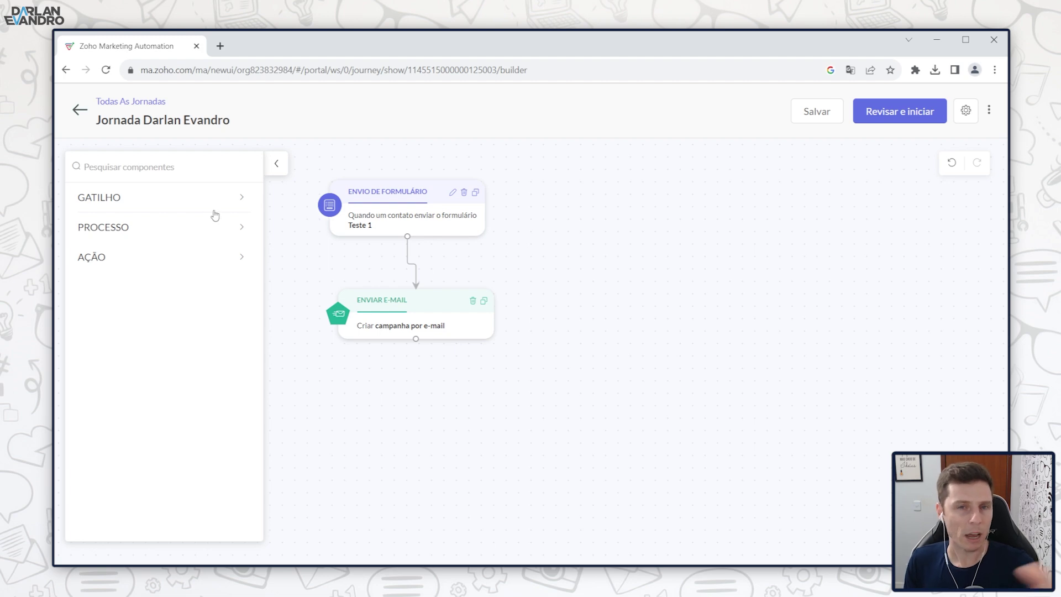
{"action": "left_click", "coordinate": [232, 203]}
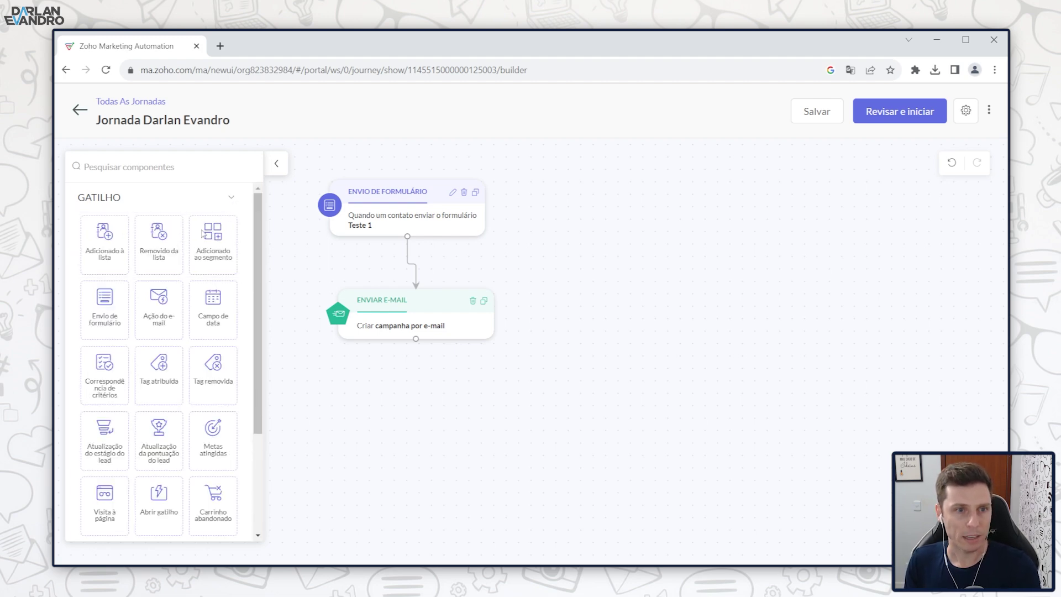
{"action": "left_click", "coordinate": [227, 203]}
{"action": "left_click_drag", "start_coordinate": [413, 198], "coordinate": [421, 200]}
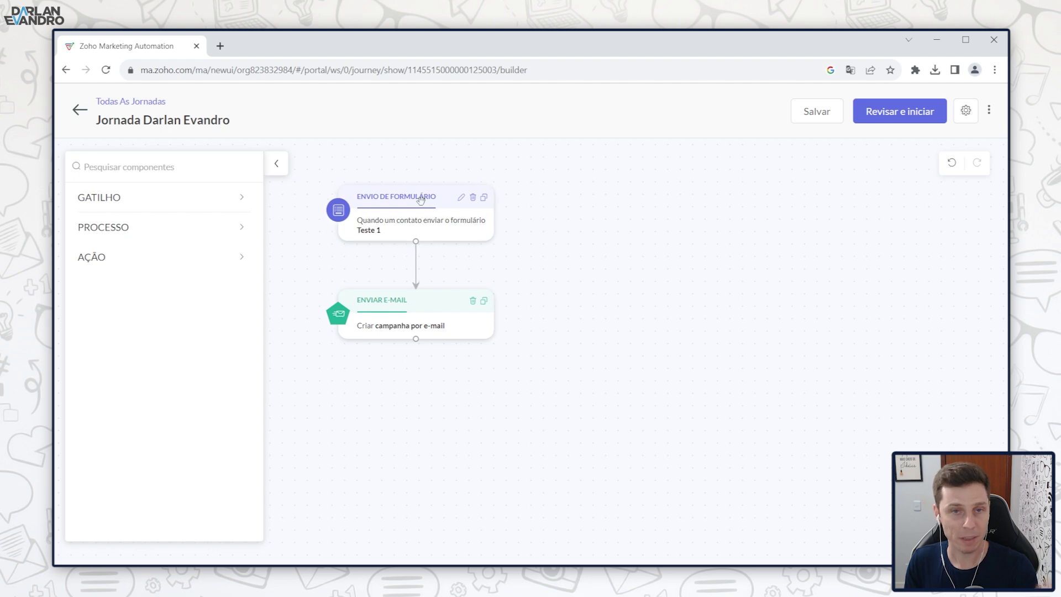
{"action": "left_click_drag", "start_coordinate": [439, 300], "coordinate": [462, 295]}
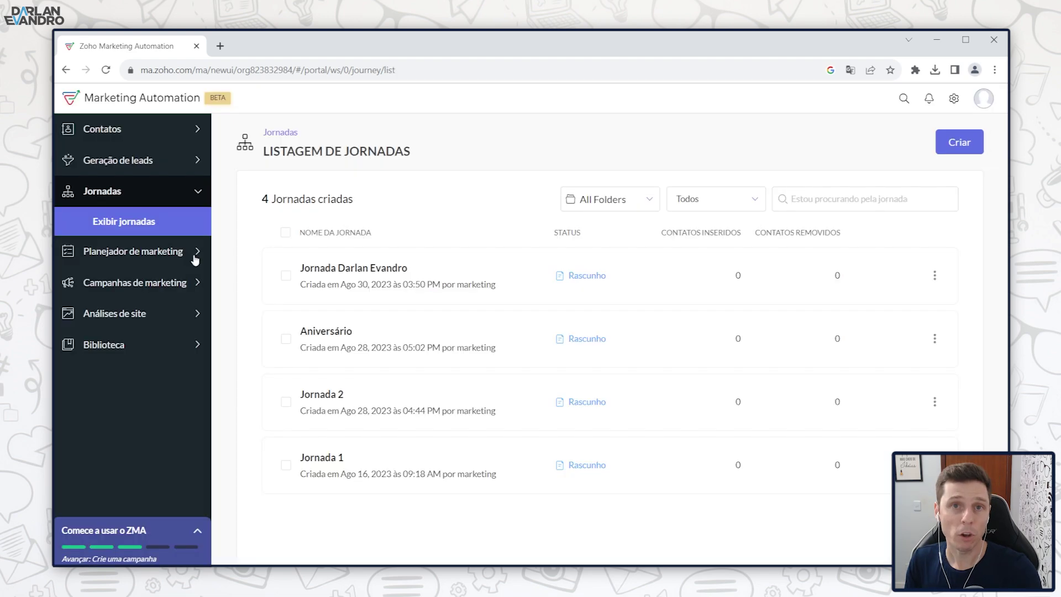
Step: Open the marketing planner's plan list and start creating a new plan
{"action": "left_click", "coordinate": [195, 253]}
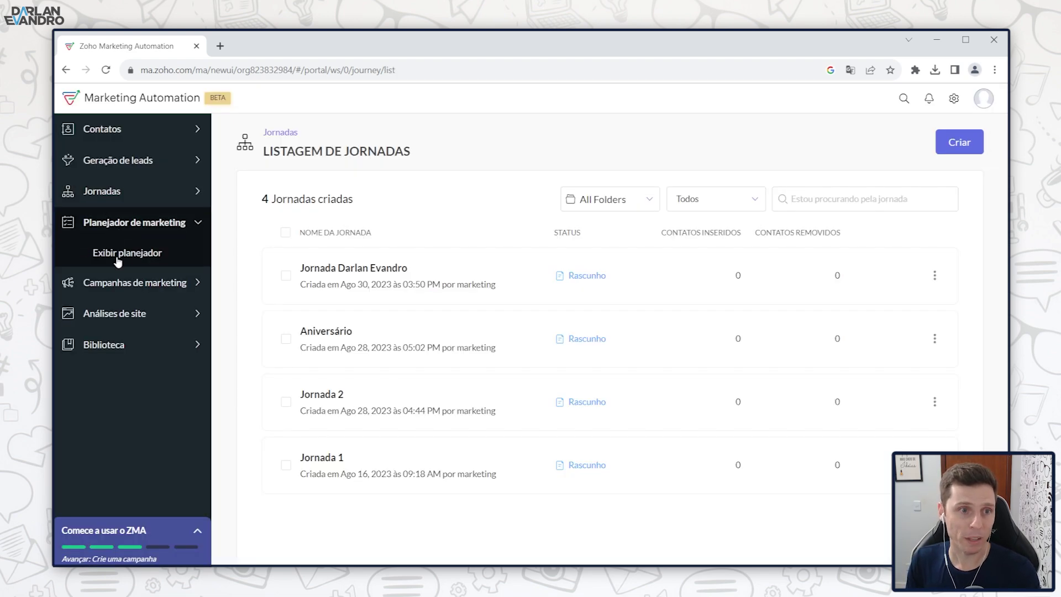
{"action": "left_click", "coordinate": [124, 252]}
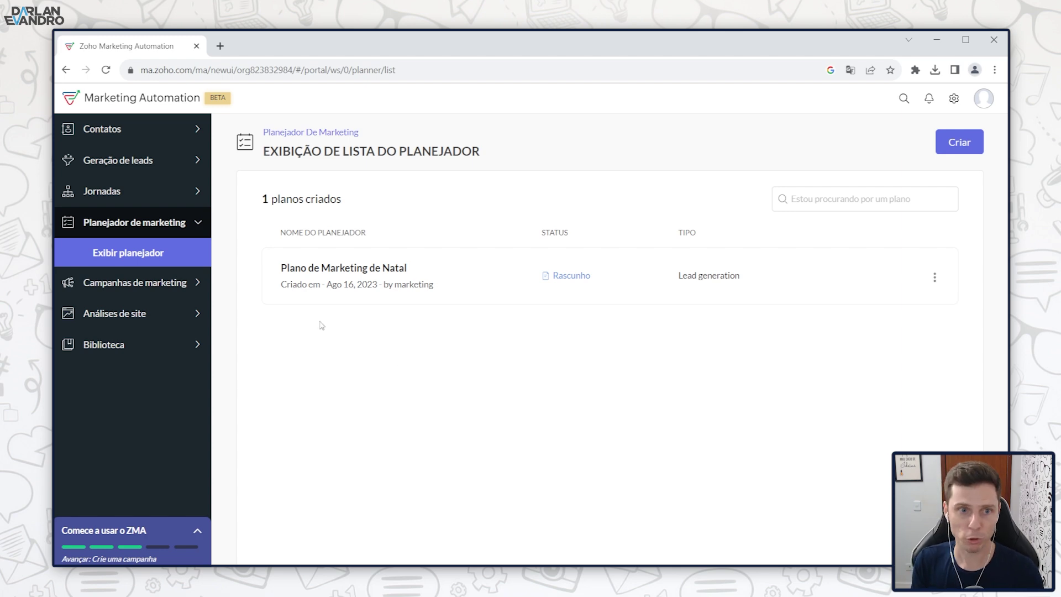
{"action": "left_click", "coordinate": [956, 146]}
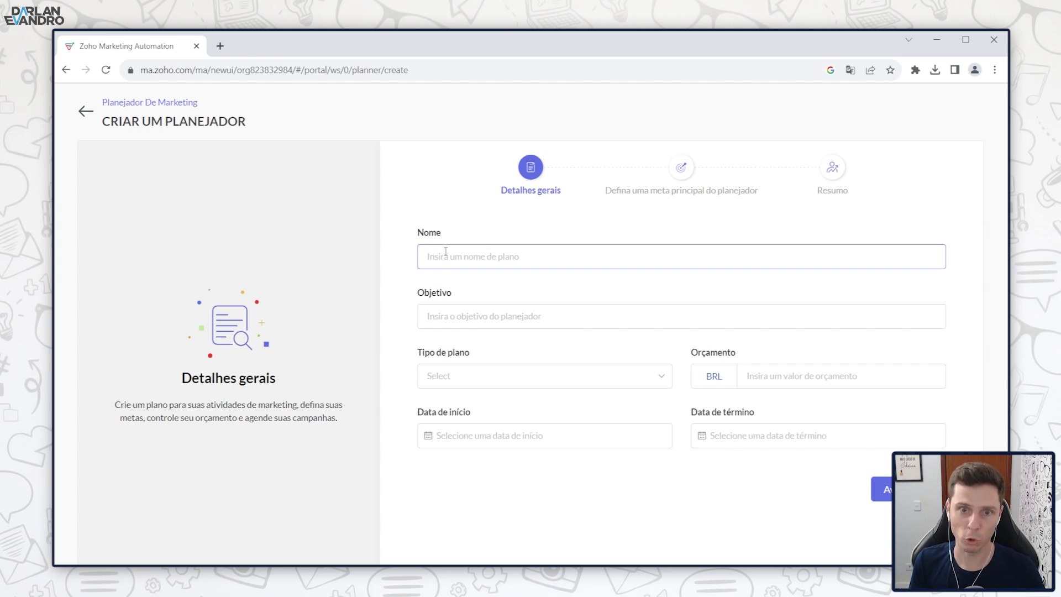
Step: Fill in plan type Product launch, budget 3000 and dates 2023-09-09 to 2023-09-22, then advance
{"action": "left_click", "coordinate": [472, 316]}
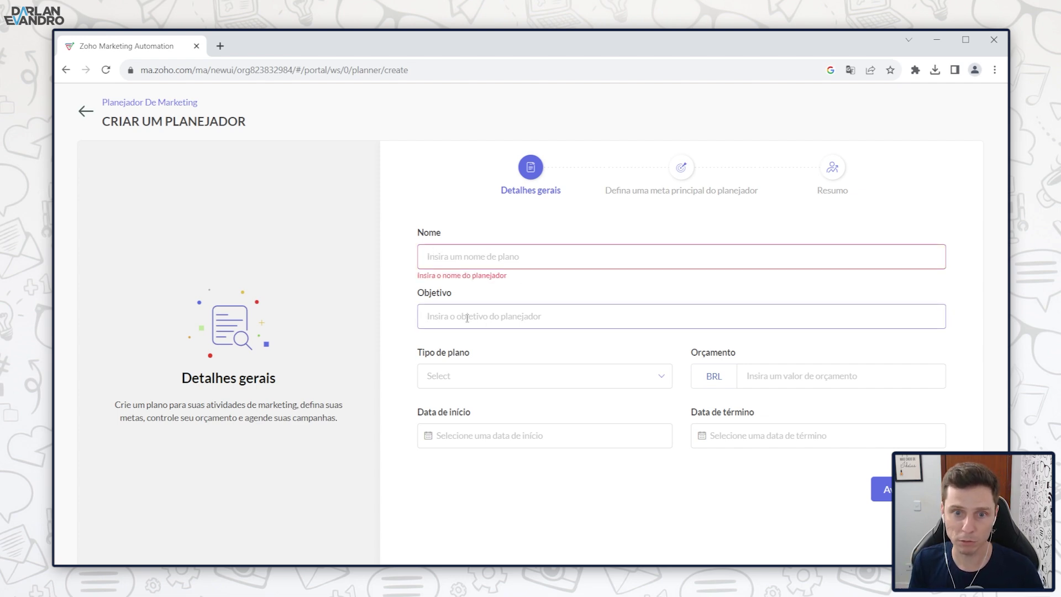
{"action": "left_click", "coordinate": [476, 375]}
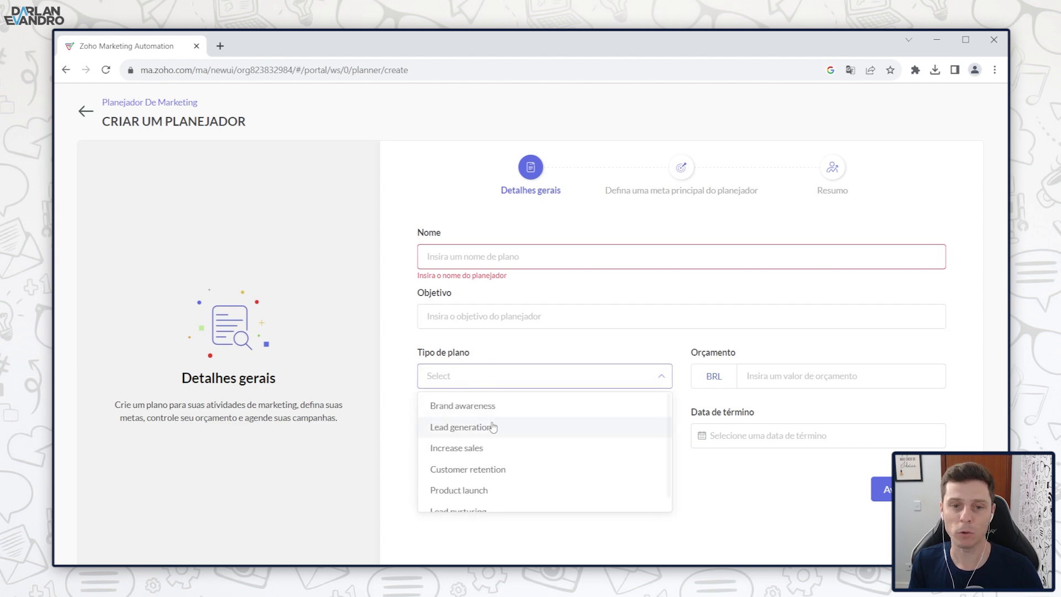
{"action": "scroll", "coordinate": [494, 437], "scroll_direction": "down", "scroll_amount": 1}
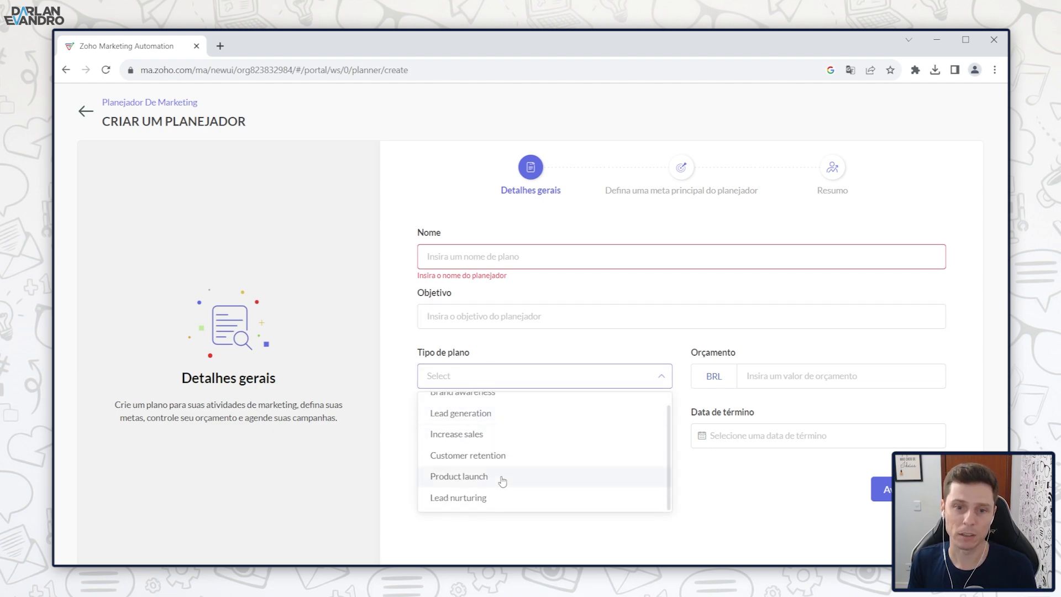
{"action": "scroll", "coordinate": [498, 487], "scroll_direction": "up", "scroll_amount": 1}
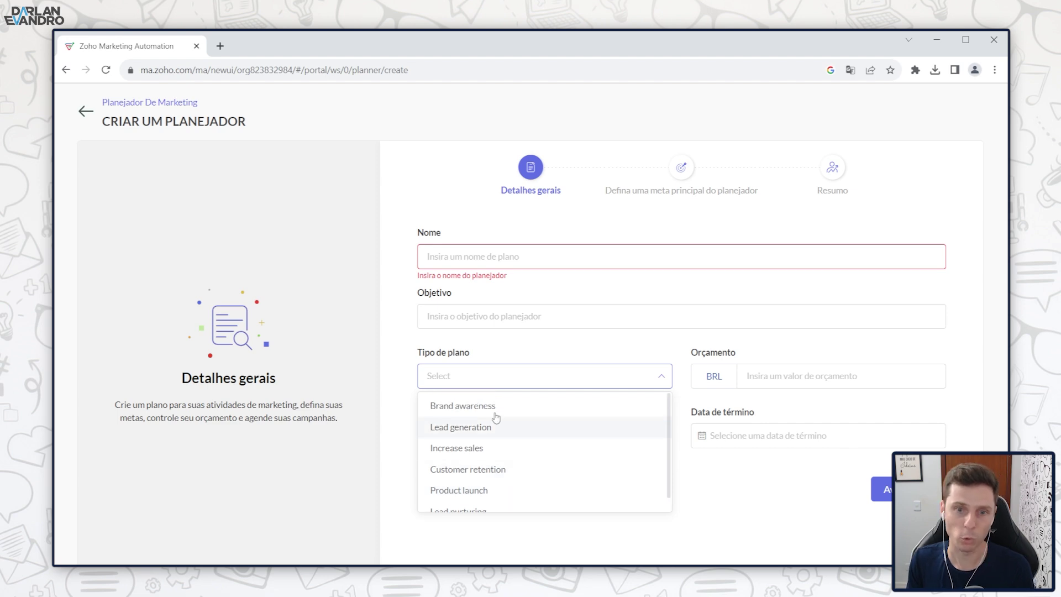
{"action": "left_click", "coordinate": [493, 378]}
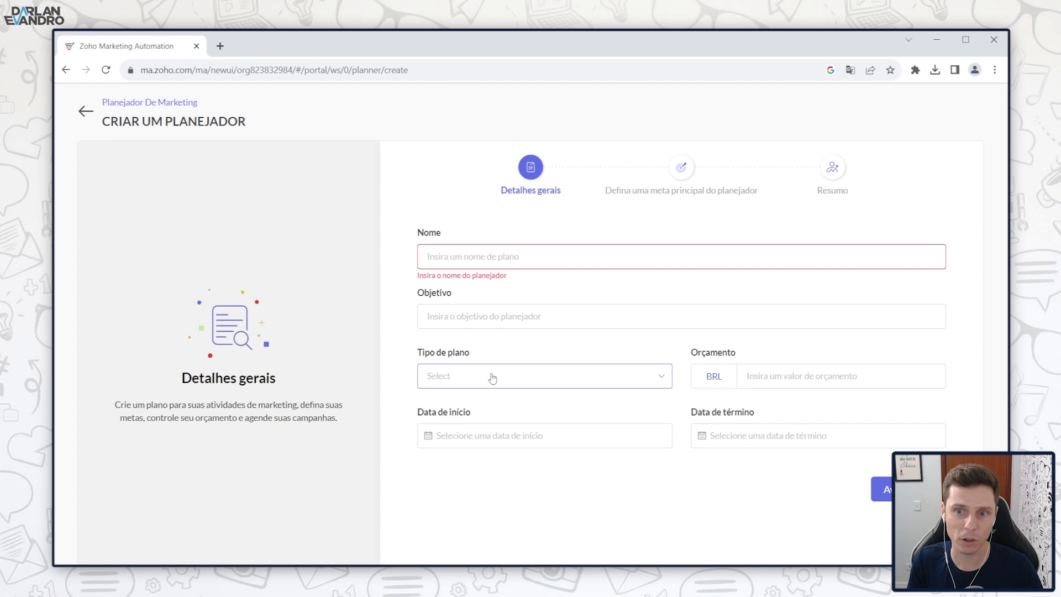
{"action": "left_click", "coordinate": [768, 378]}
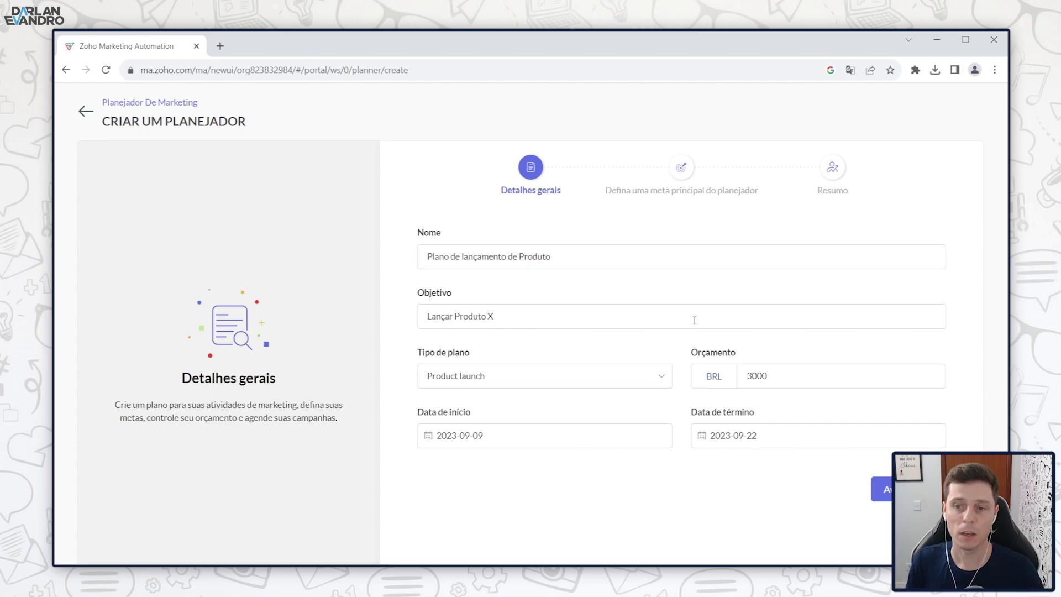
{"action": "left_click", "coordinate": [619, 191]}
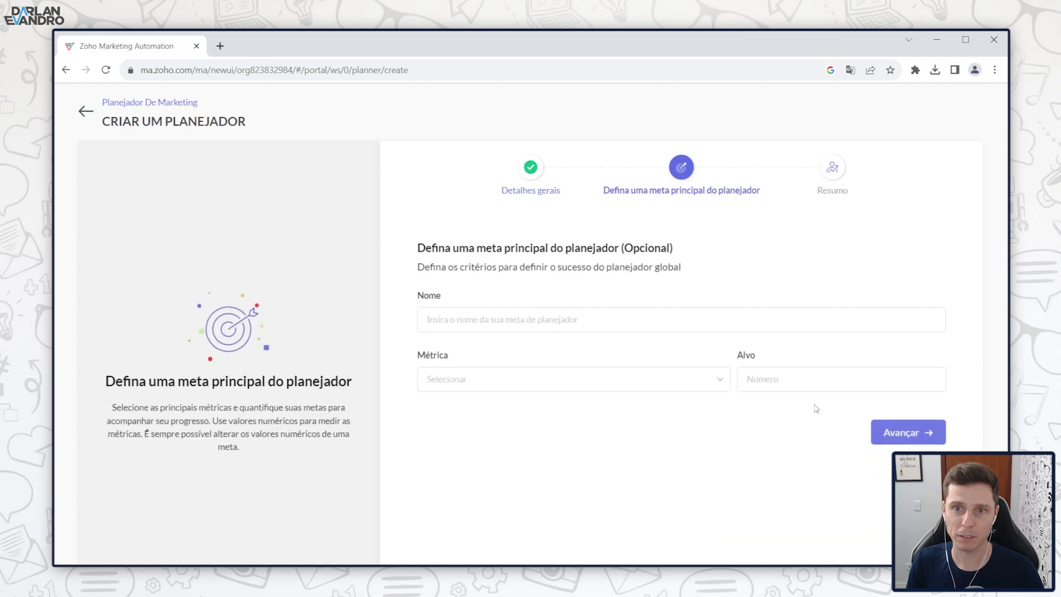
Step: Define the main goal Gerar 5000 with metric Count of MQL and target 5000, then save the plan
{"action": "left_click_drag", "start_coordinate": [604, 190], "coordinate": [742, 190]}
{"action": "left_click", "coordinate": [499, 269]}
{"action": "left_click", "coordinate": [491, 308]}
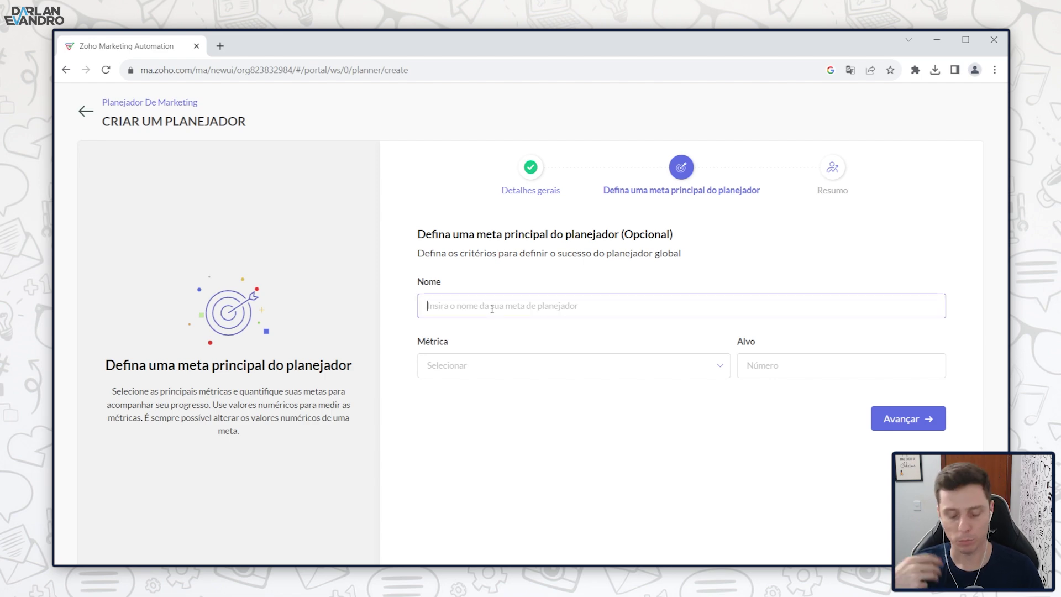
{"action": "type", "text": "Gerar 5000"}
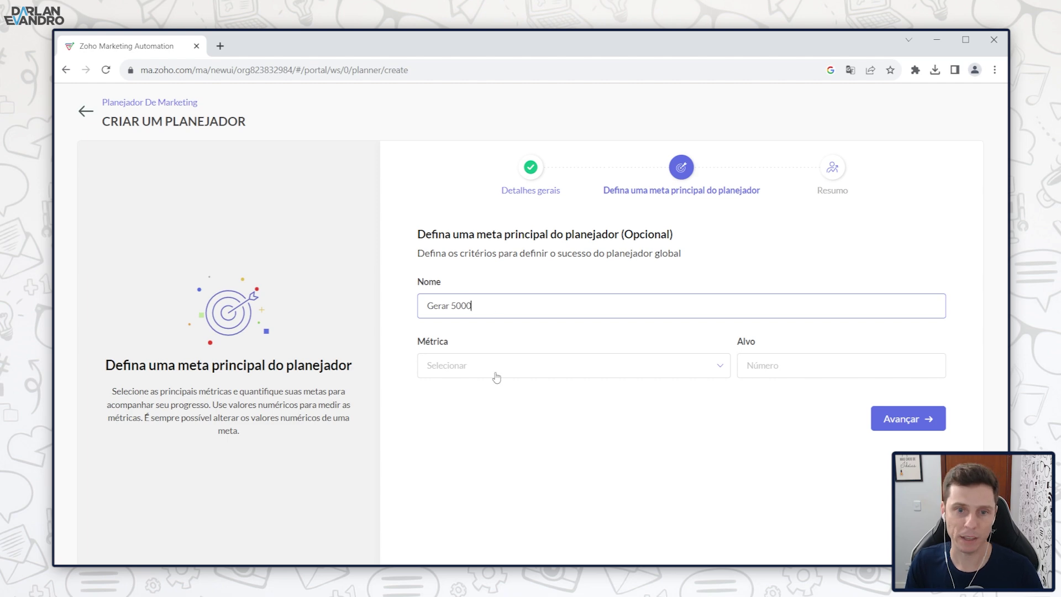
{"action": "left_click", "coordinate": [457, 372]}
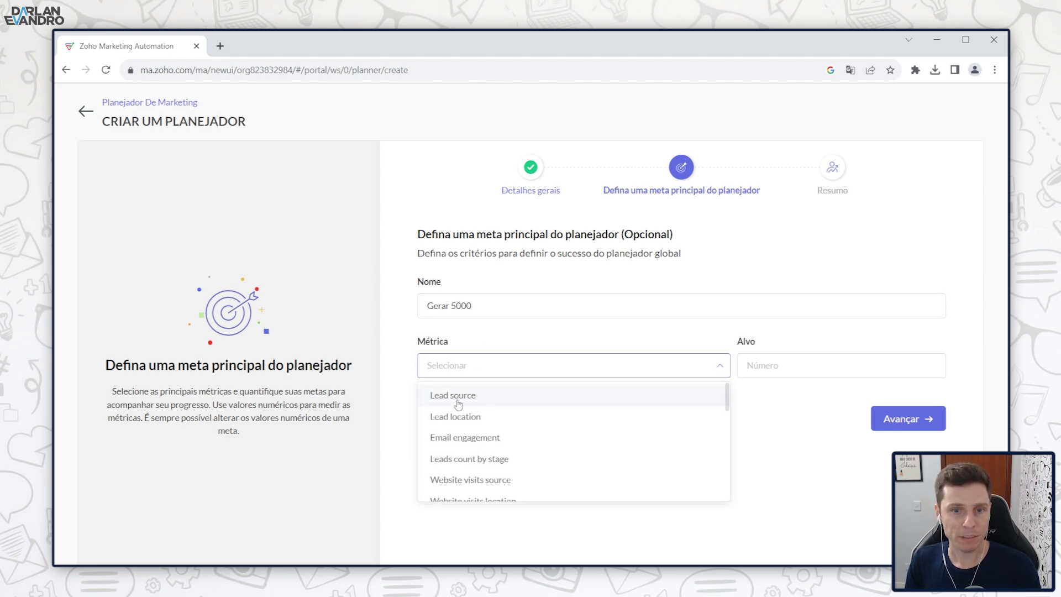
{"action": "scroll", "coordinate": [474, 416], "scroll_direction": "down", "scroll_amount": 4}
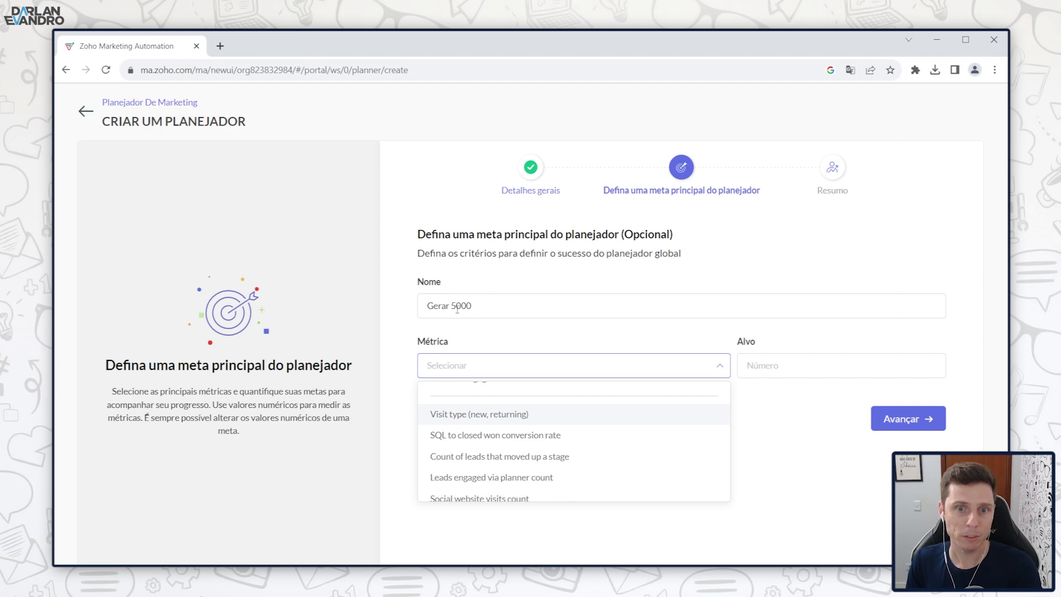
{"action": "scroll", "coordinate": [490, 436], "scroll_direction": "down", "scroll_amount": 5}
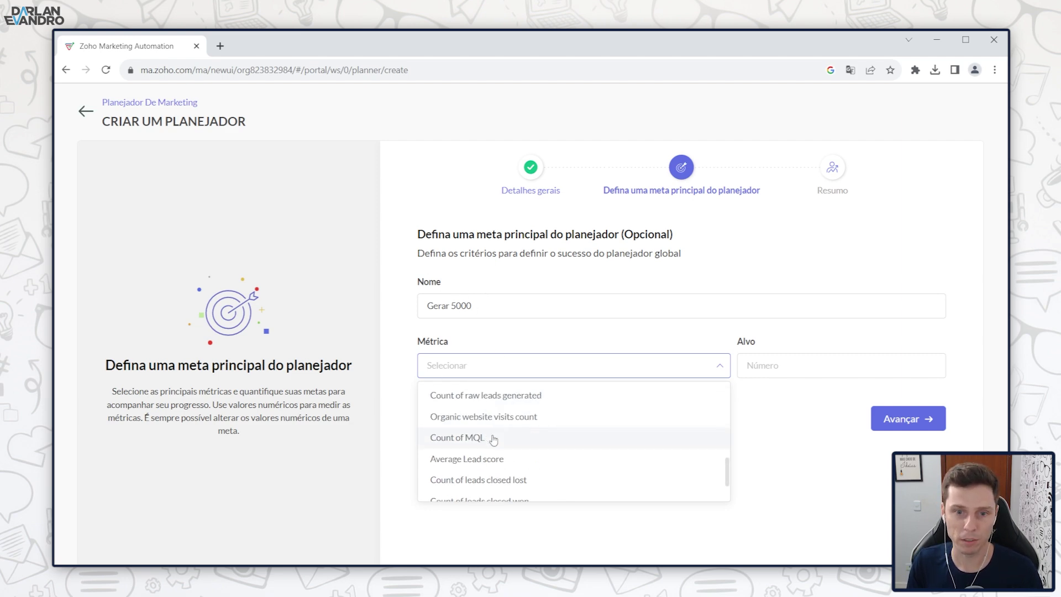
{"action": "scroll", "coordinate": [491, 437], "scroll_direction": "up", "scroll_amount": 2}
{"action": "left_click", "coordinate": [489, 441]}
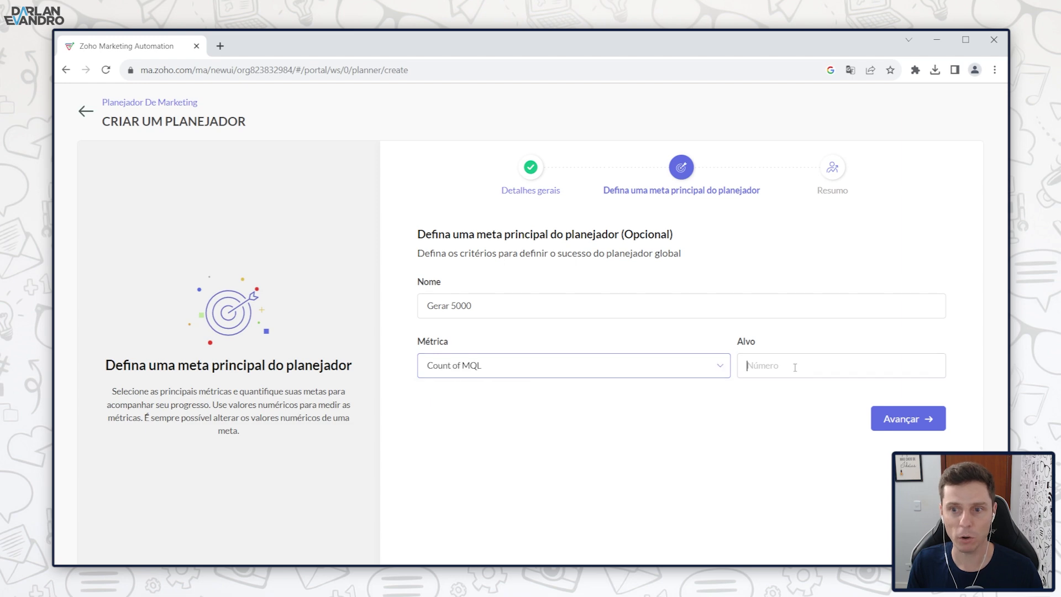
{"action": "type", "text": "5000"}
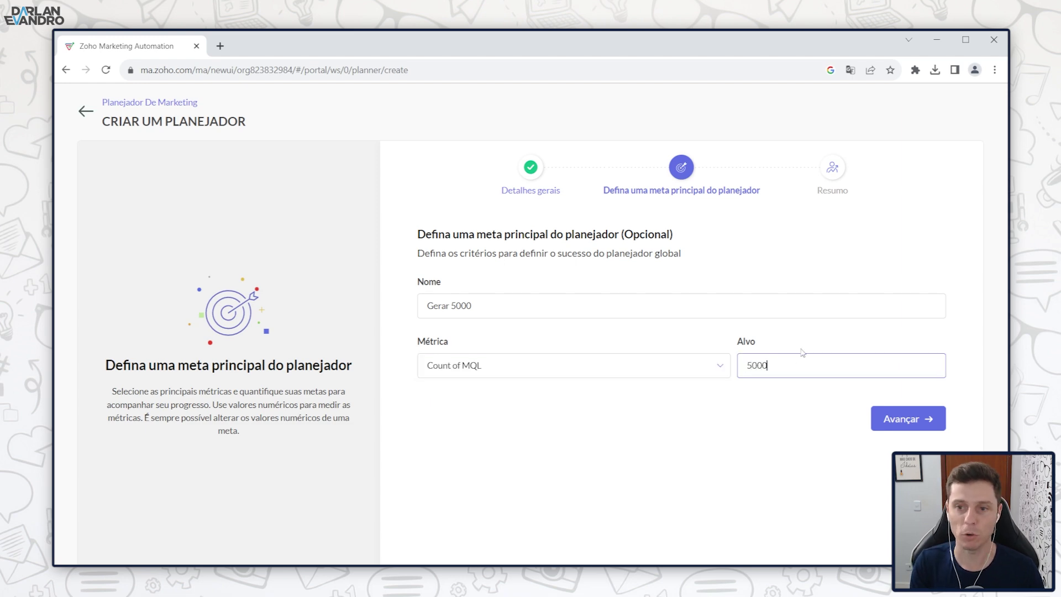
{"action": "left_click", "coordinate": [894, 429]}
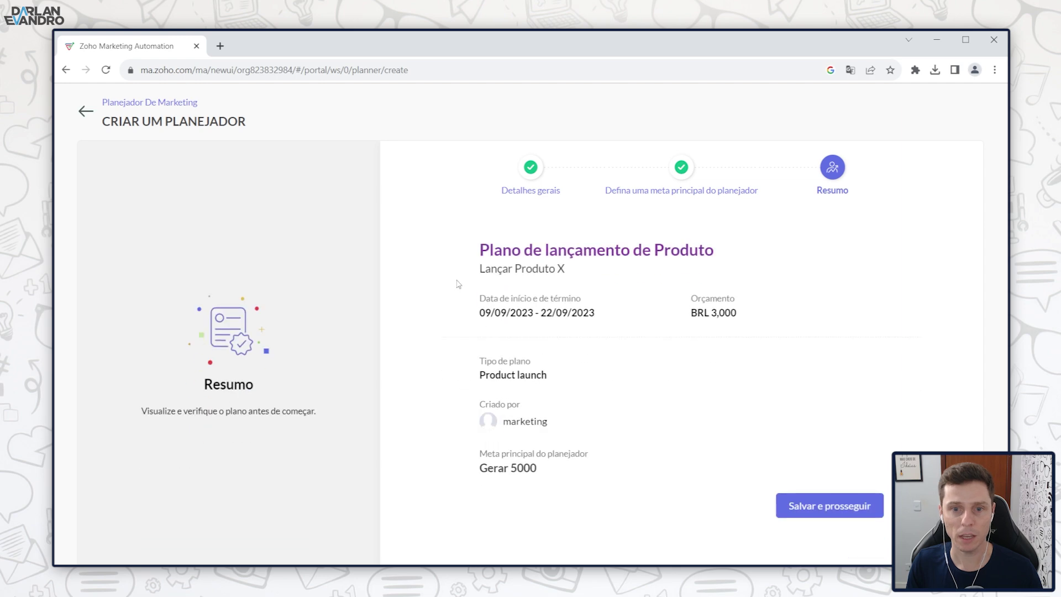
{"action": "left_click", "coordinate": [812, 505]}
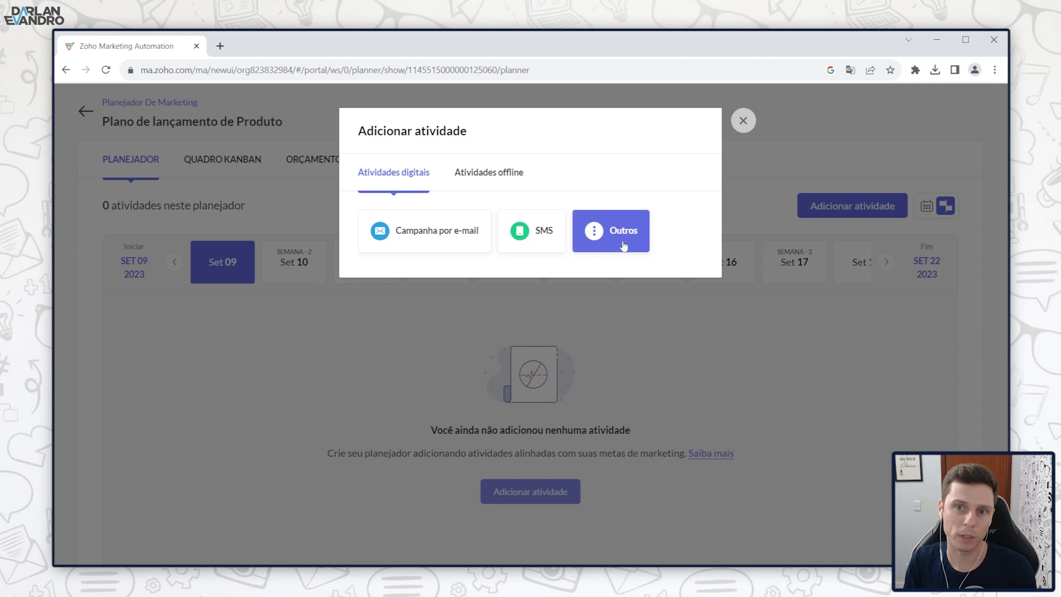
Step: Add an e-mail campaign activity linked to a newly created campaign named Lançamento
{"action": "left_click", "coordinate": [489, 173]}
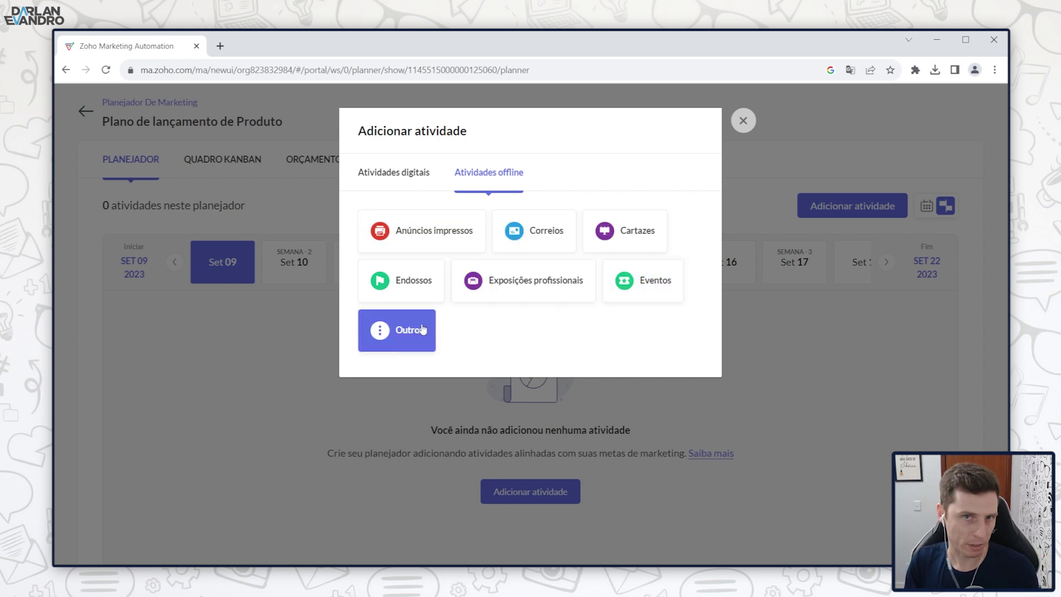
{"action": "left_click", "coordinate": [390, 174]}
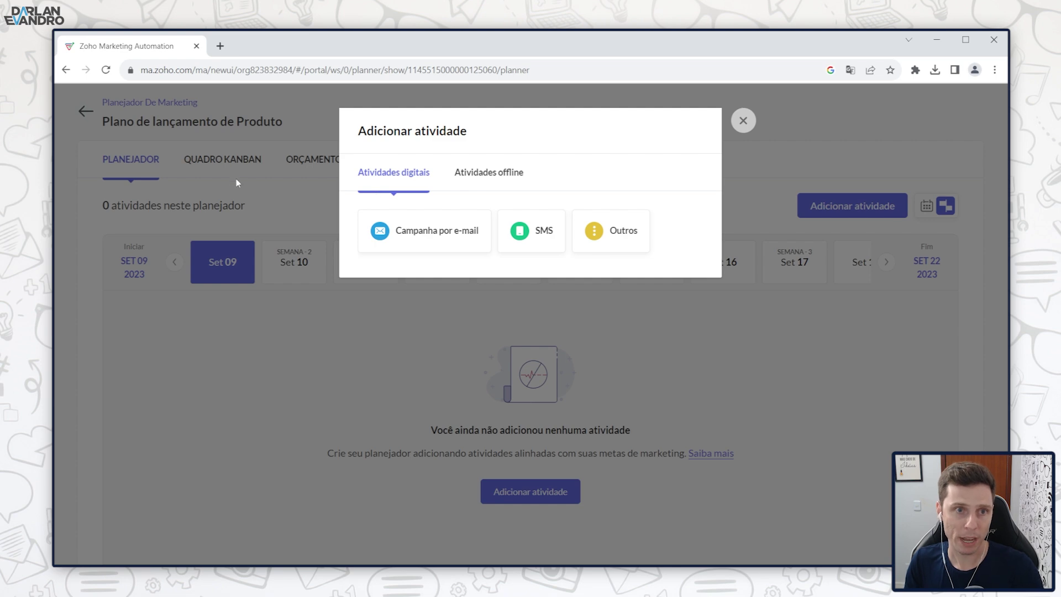
{"action": "left_click", "coordinate": [433, 232]}
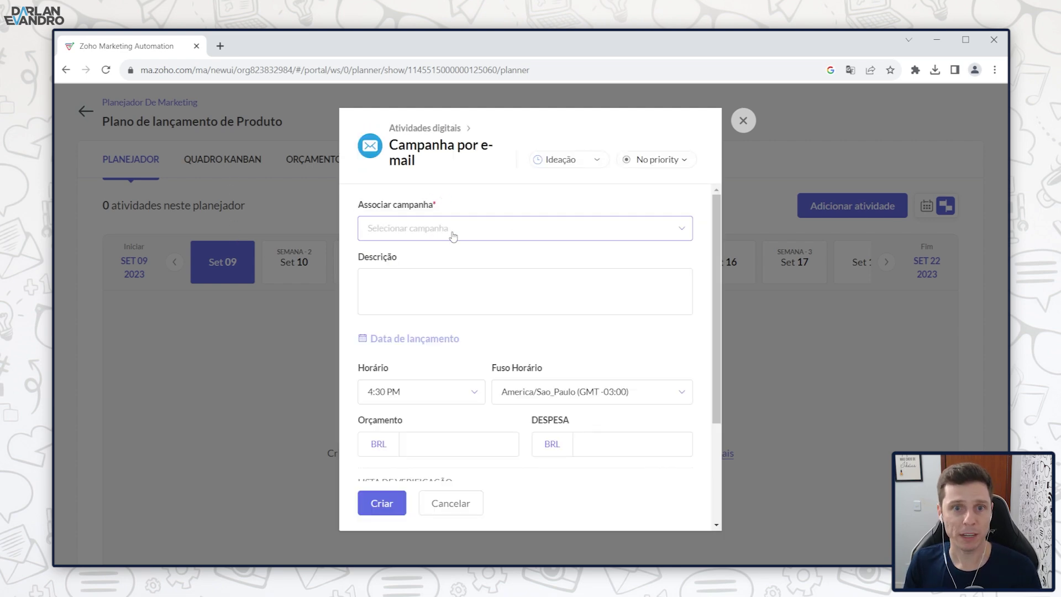
{"action": "left_click", "coordinate": [450, 231]}
{"action": "left_click", "coordinate": [508, 295]}
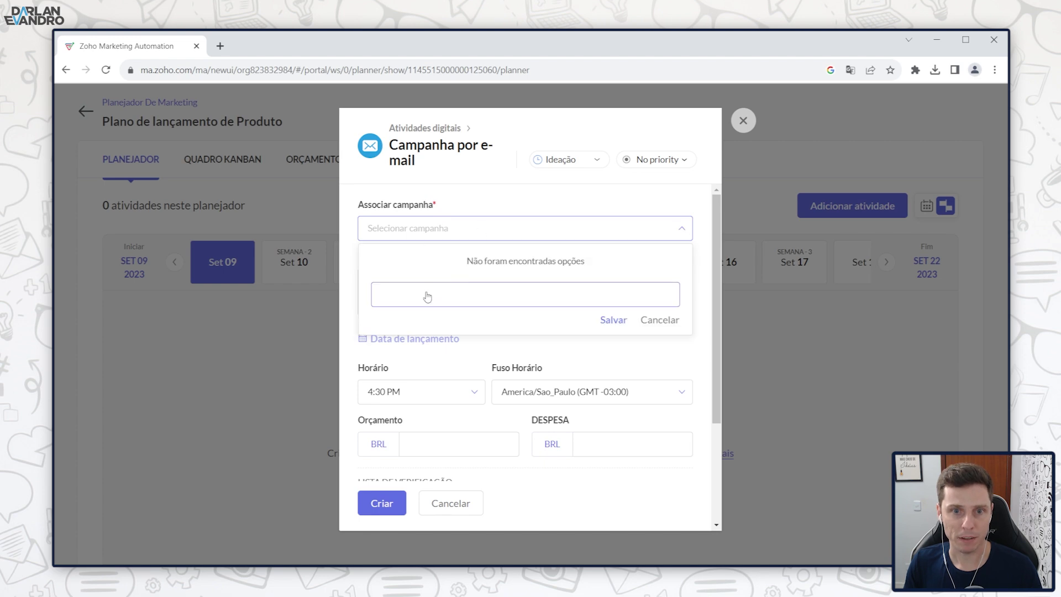
{"action": "type", "text": "Lançamento"}
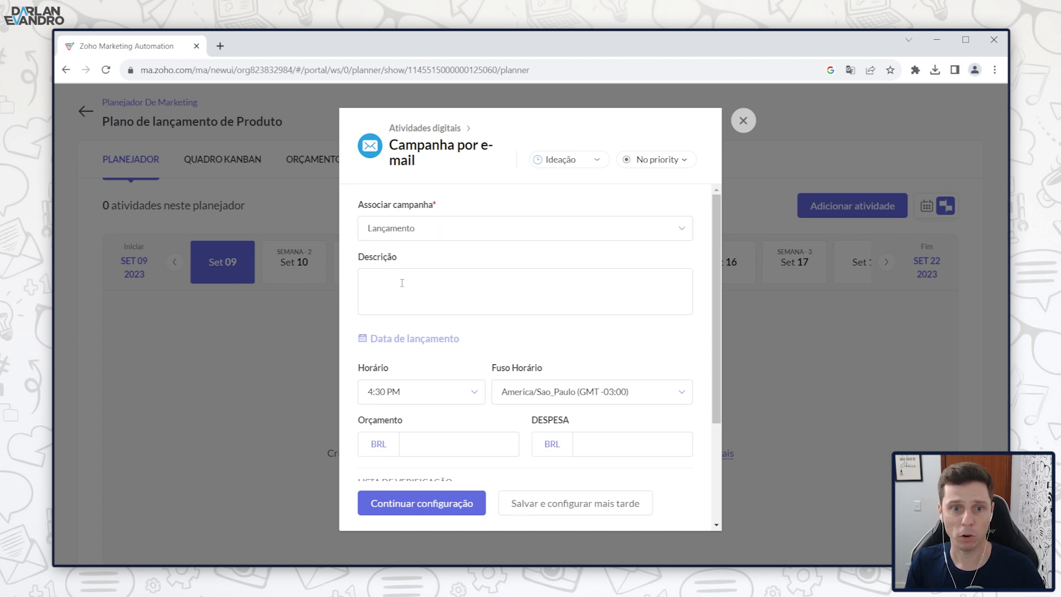
{"action": "left_click", "coordinate": [401, 283]}
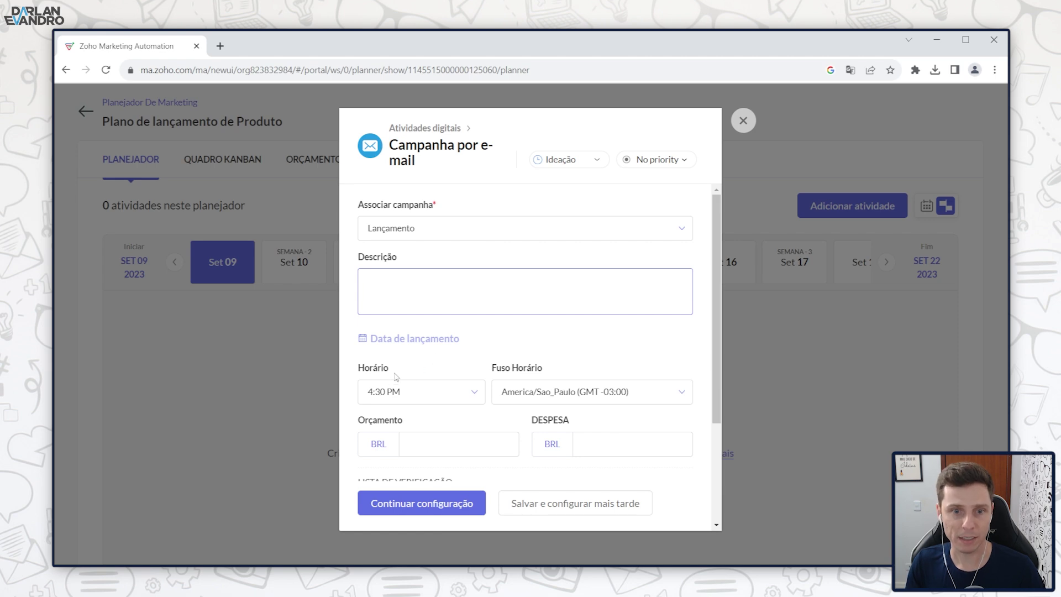
Step: Review the activity's budget, expense and collaborator fields without adding any members
{"action": "scroll", "coordinate": [429, 348], "scroll_direction": "down", "scroll_amount": 3}
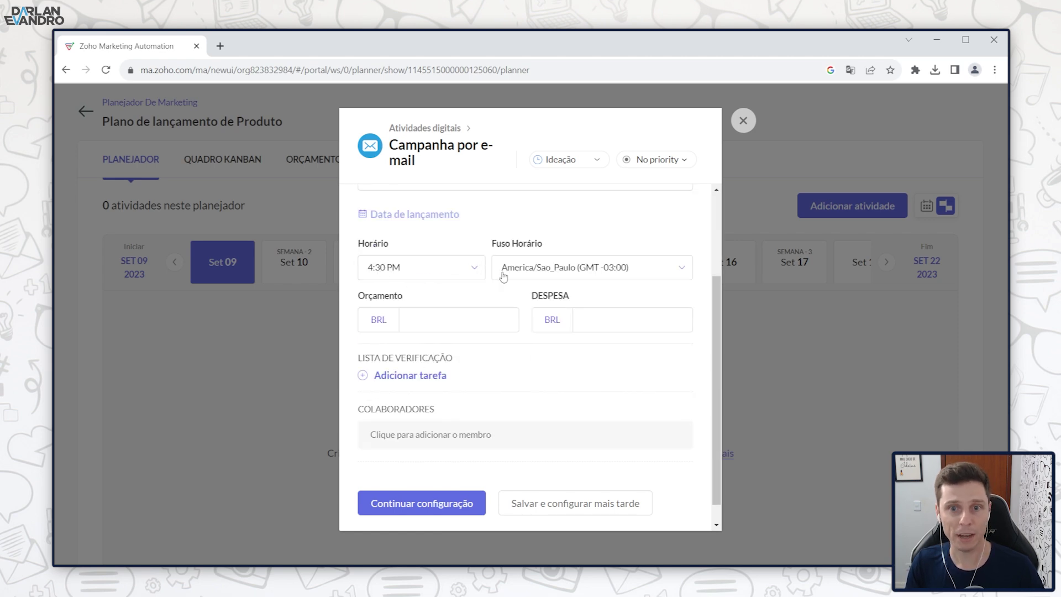
{"action": "left_click", "coordinate": [420, 321]}
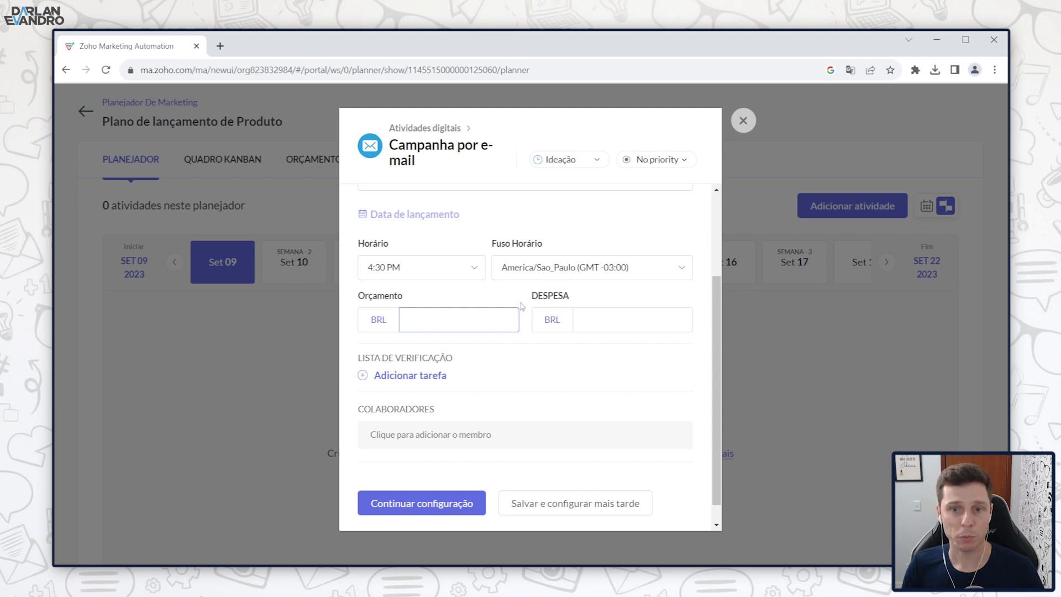
{"action": "left_click", "coordinate": [601, 320]}
{"action": "scroll", "coordinate": [497, 353], "scroll_direction": "down", "scroll_amount": 1}
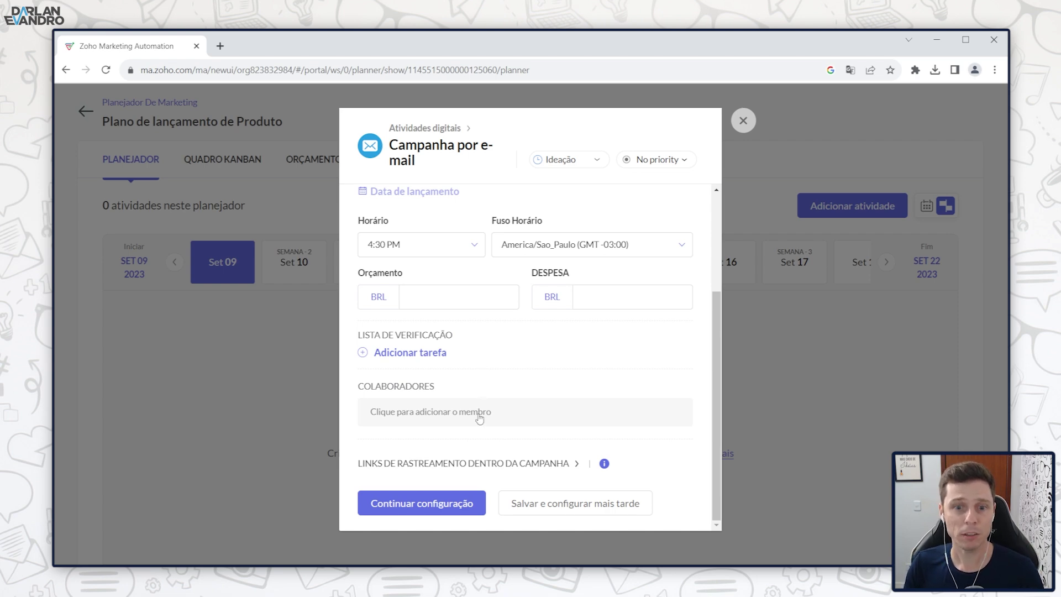
{"action": "left_click", "coordinate": [434, 418]}
{"action": "left_click", "coordinate": [556, 370]}
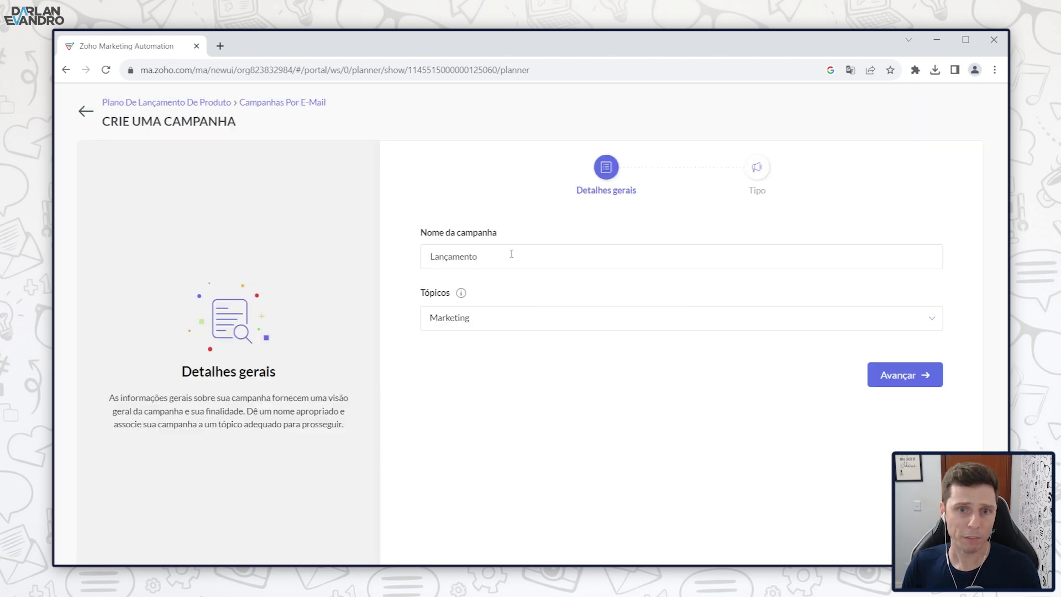
Step: Name the campaign 'Lancamento produto X' and set its topic to Marketing
{"action": "left_click_drag", "start_coordinate": [535, 254], "coordinate": [419, 256]}
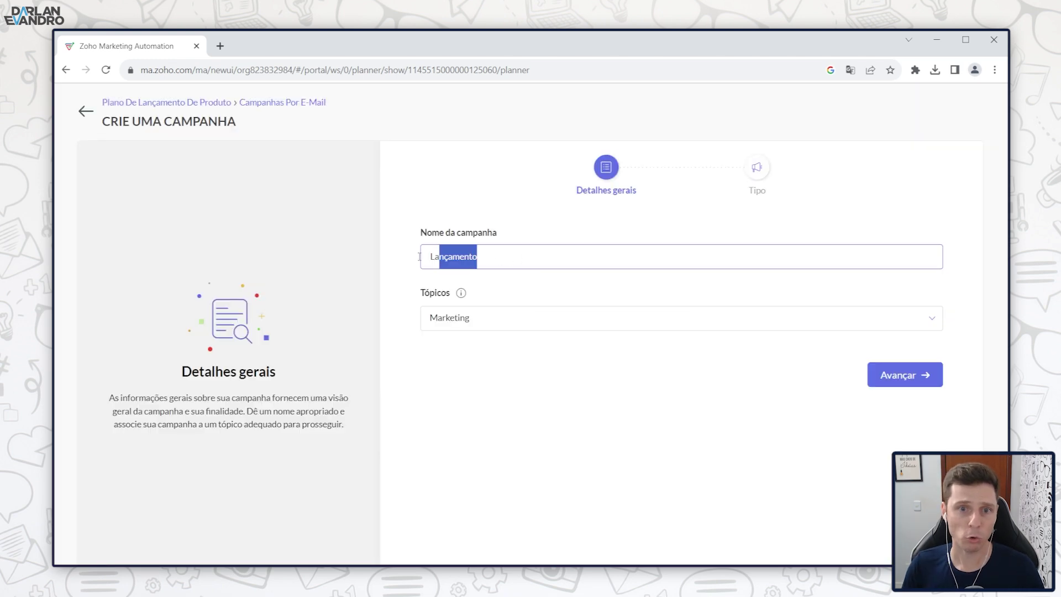
{"action": "left_click", "coordinate": [514, 317]}
{"action": "left_click", "coordinate": [492, 346]}
{"action": "left_click", "coordinate": [479, 256]}
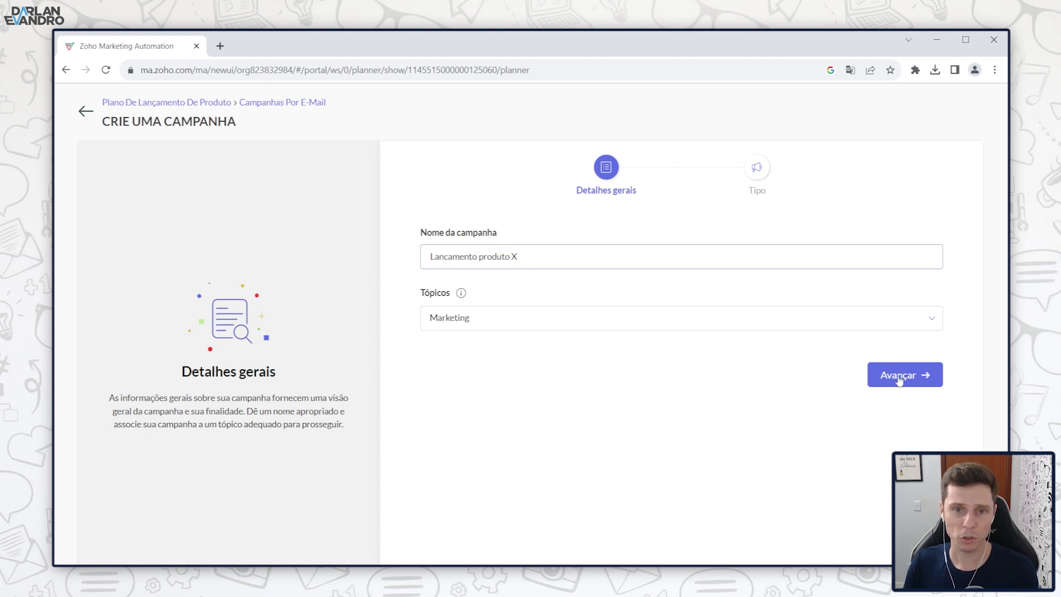
Step: Make it an E-MAIL SIMPLES campaign and save it to the plan's timeline
{"action": "left_click", "coordinate": [900, 375]}
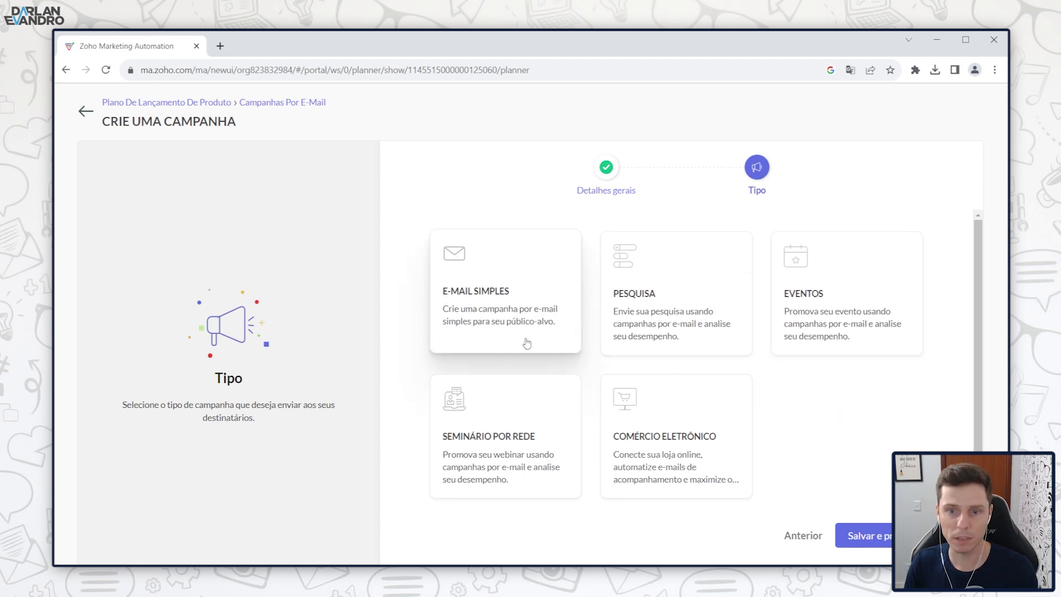
{"action": "left_click", "coordinate": [499, 308]}
{"action": "left_click", "coordinate": [877, 535]}
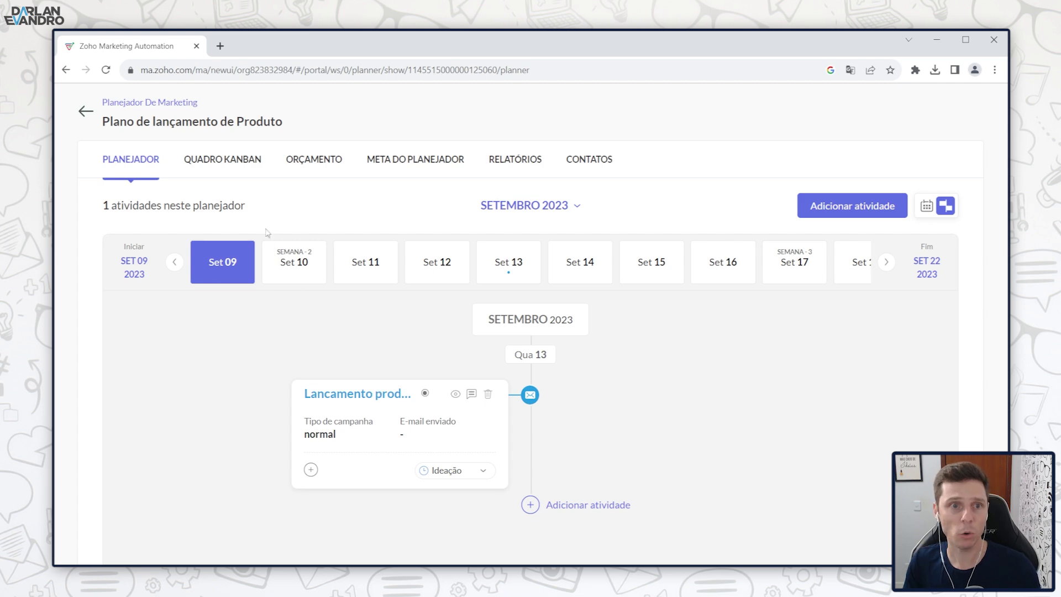
Step: Browse the plan's Kanban, Orçamento, Meta, Relatórios and Contatos tabs, then return to the timeline
{"action": "left_click", "coordinate": [222, 162]}
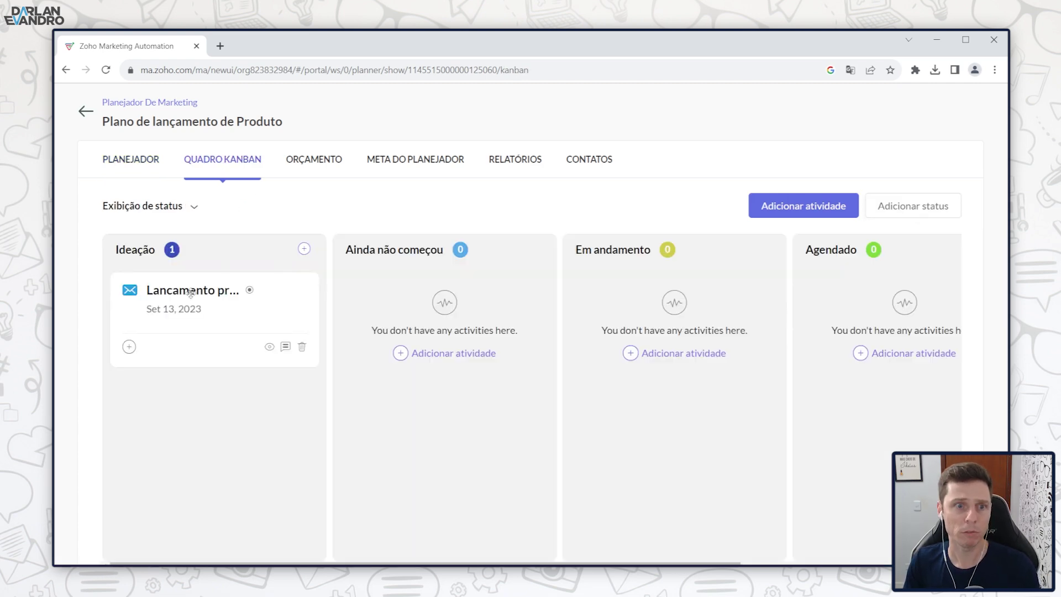
{"action": "left_click_drag", "start_coordinate": [205, 293], "coordinate": [219, 309]}
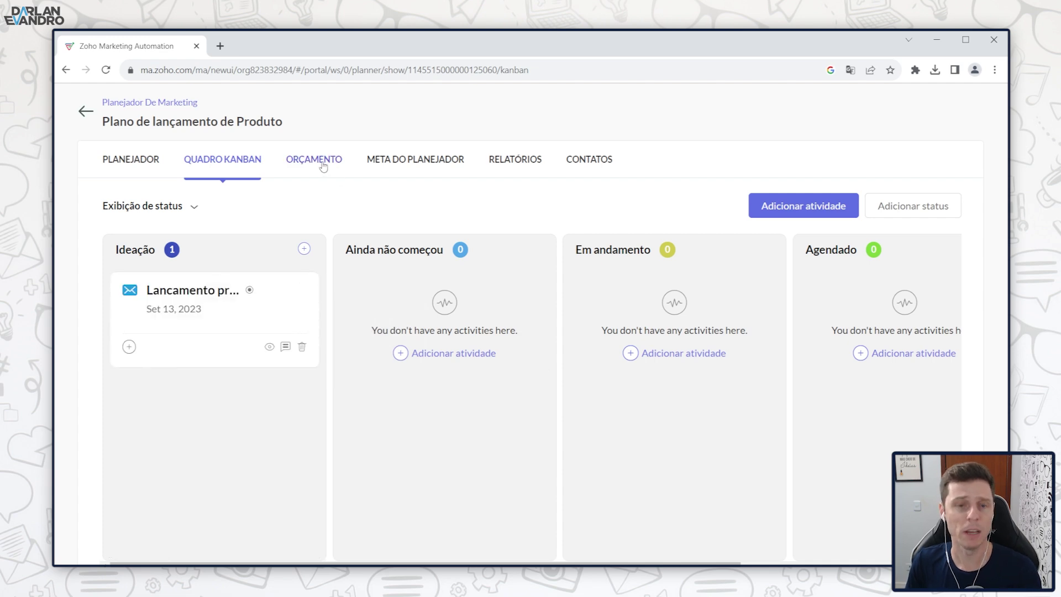
{"action": "left_click", "coordinate": [324, 165]}
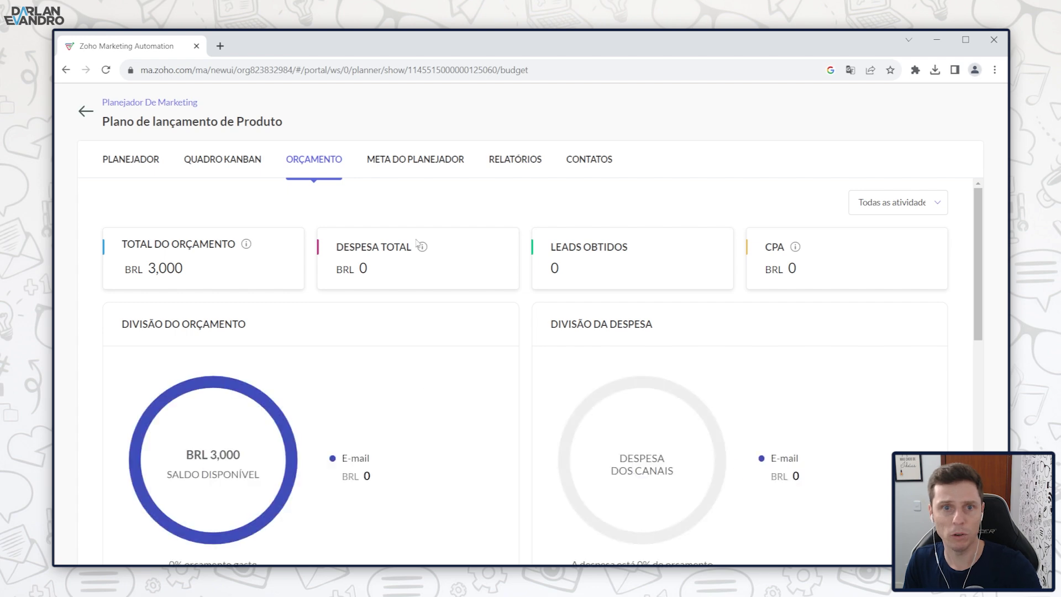
{"action": "left_click", "coordinate": [396, 162]}
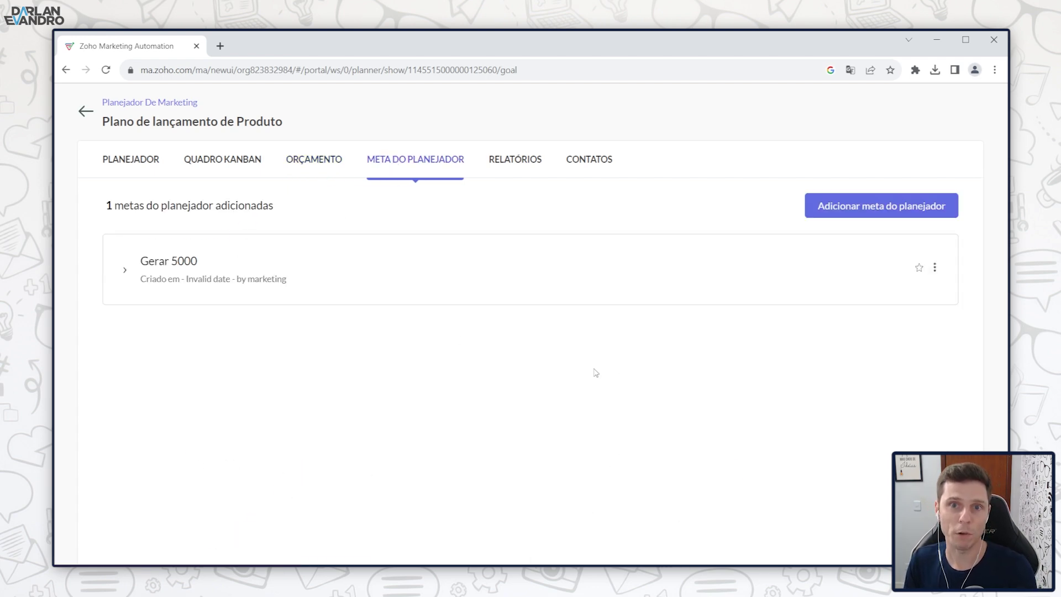
{"action": "left_click", "coordinate": [513, 161]}
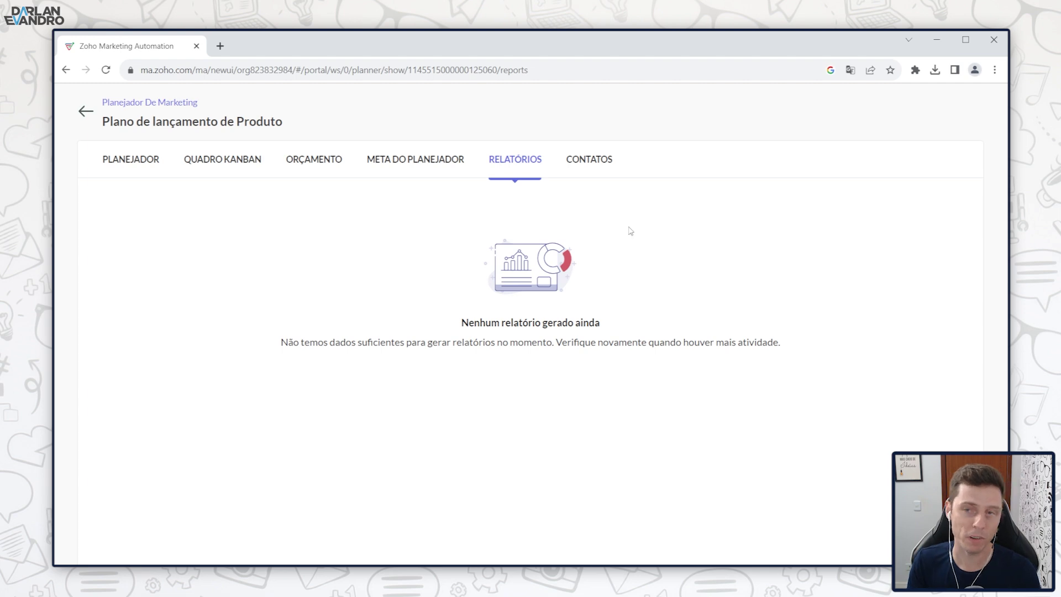
{"action": "left_click", "coordinate": [579, 170]}
{"action": "left_click", "coordinate": [143, 163]}
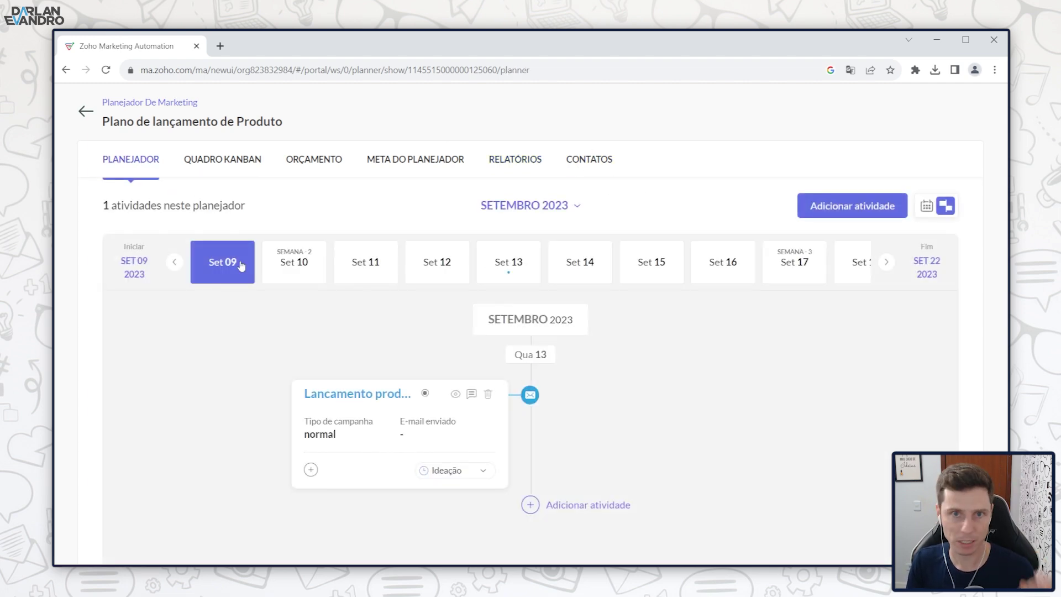
Step: Leave the plan and open the e-mail campaigns list under Campanhas de marketing
{"action": "left_click", "coordinate": [88, 112]}
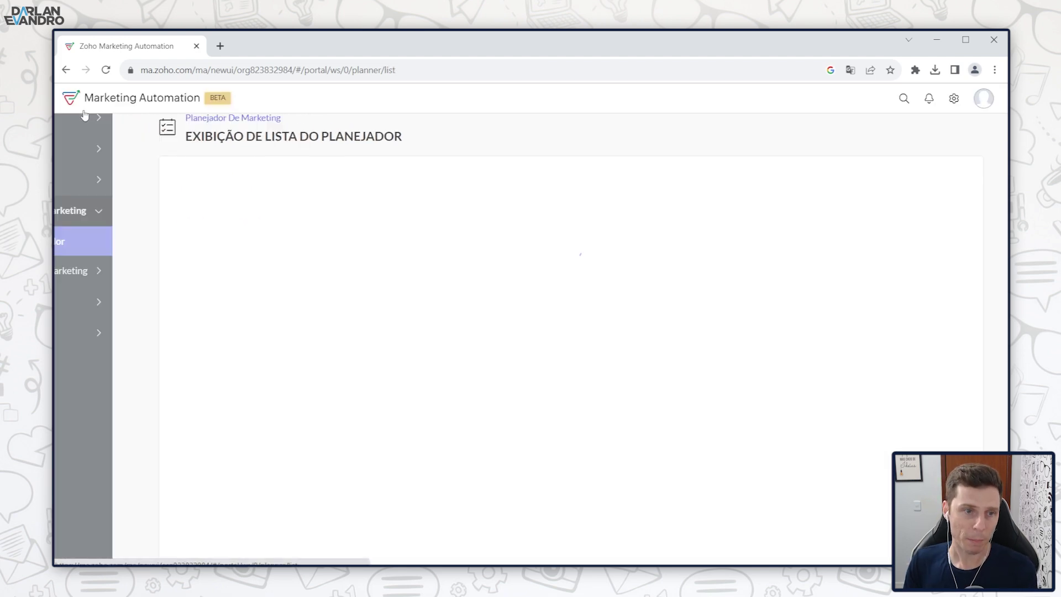
{"action": "left_click", "coordinate": [164, 281]}
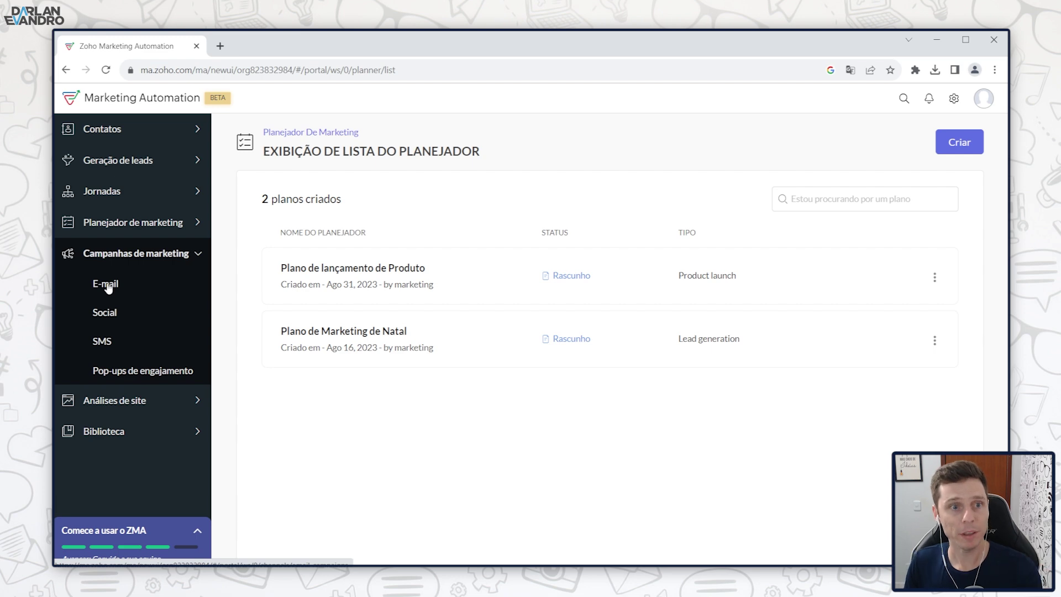
{"action": "left_click", "coordinate": [111, 286]}
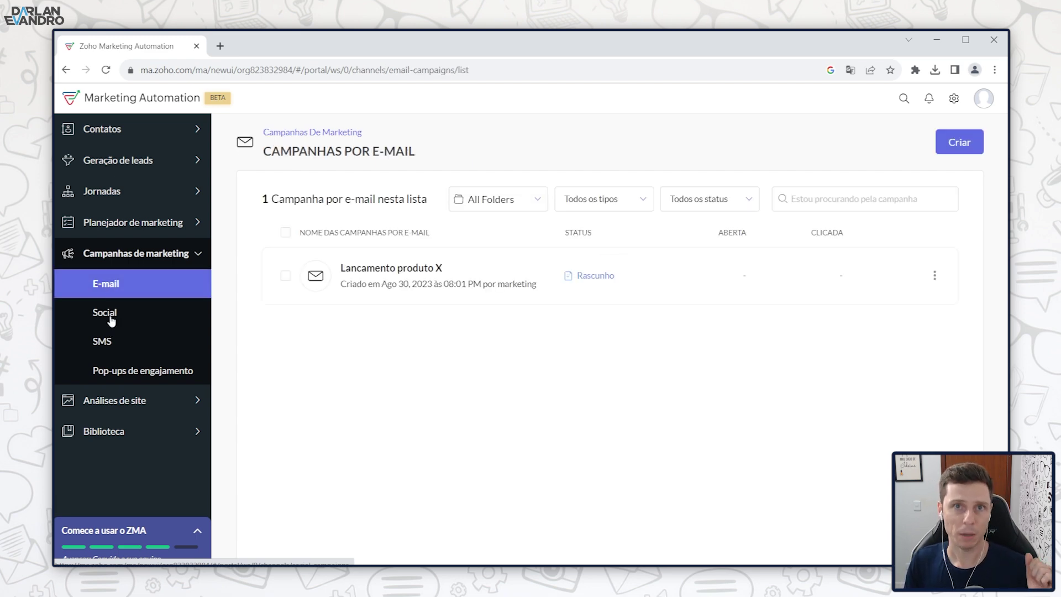
Step: View the Social, SMS and Pop-ups de engajamento pages, then expand Análises de site
{"action": "left_click", "coordinate": [109, 315]}
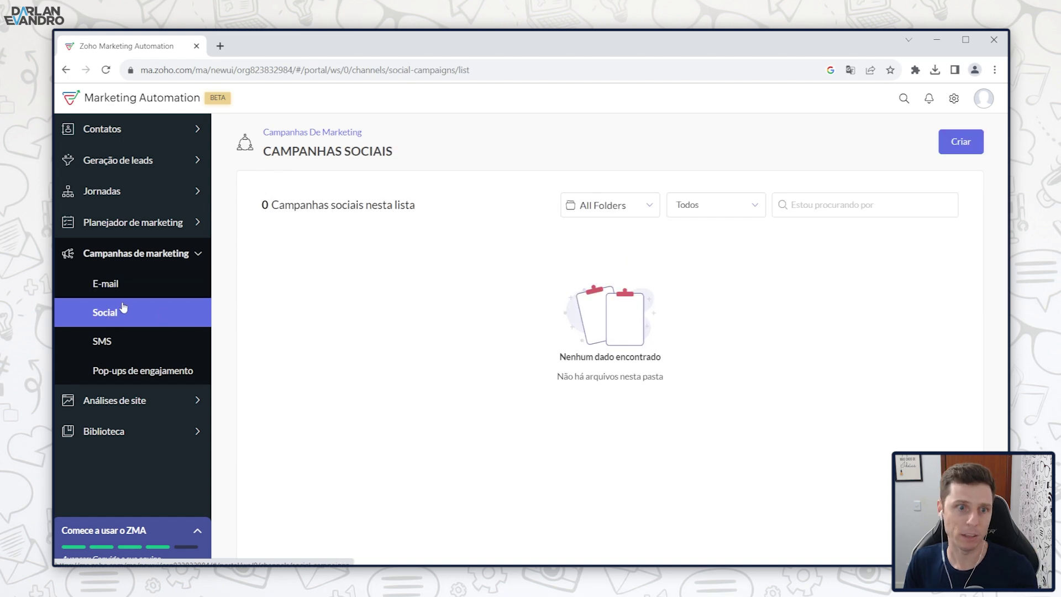
{"action": "left_click", "coordinate": [103, 347]}
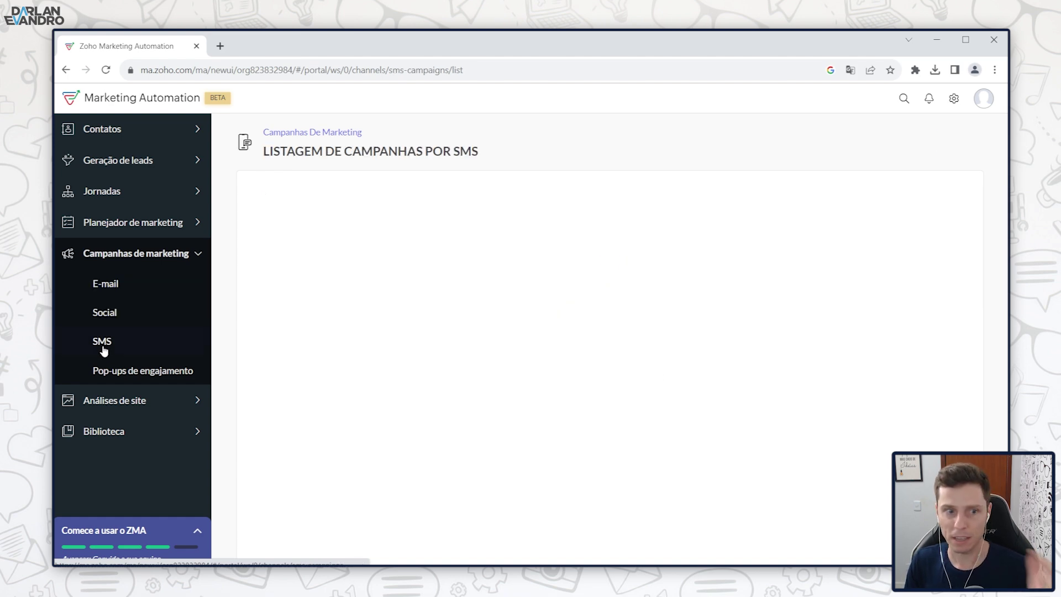
{"action": "left_click", "coordinate": [130, 378]}
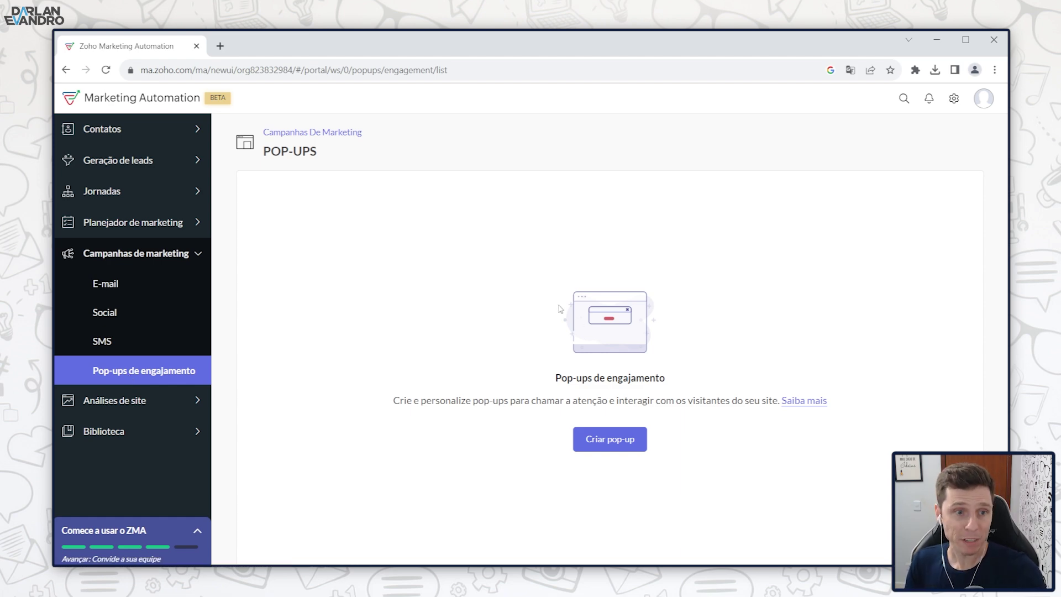
{"action": "left_click", "coordinate": [204, 254]}
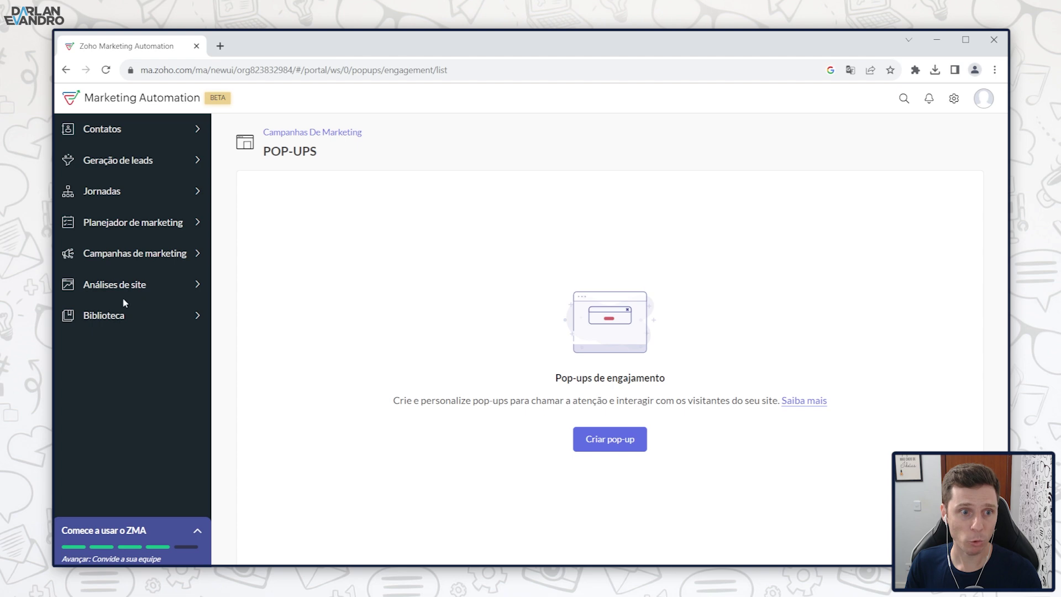
{"action": "left_click", "coordinate": [100, 286]}
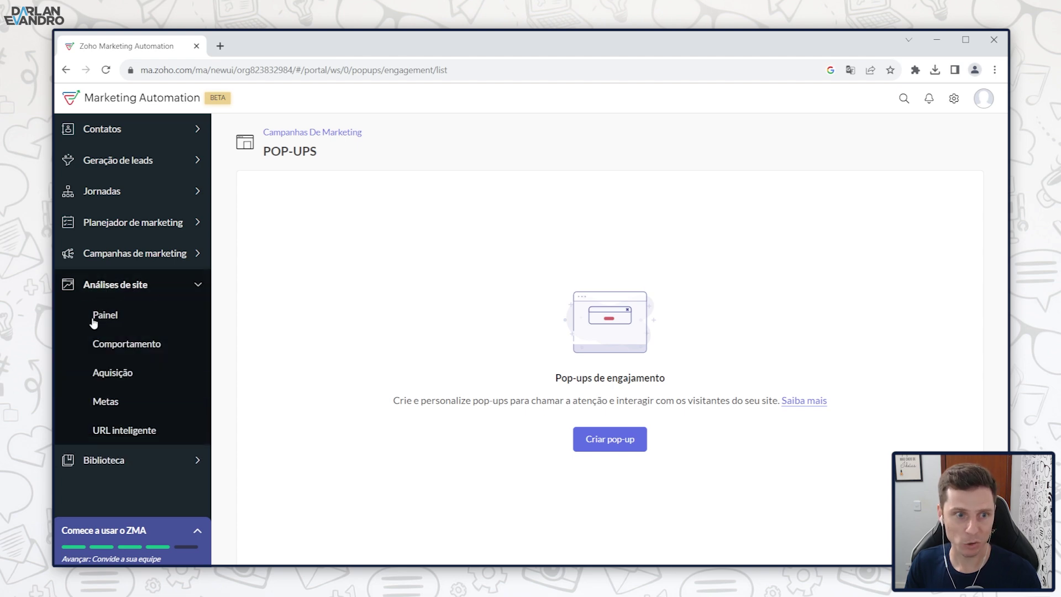
Step: Open the site analytics Painel and scroll through its visitor statistics
{"action": "left_click", "coordinate": [108, 317]}
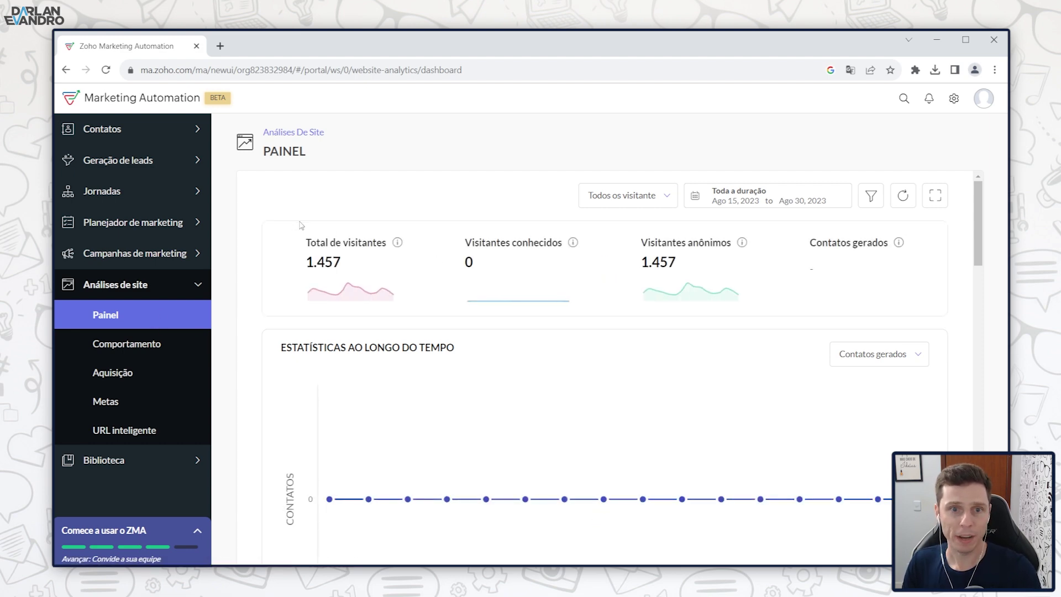
{"action": "scroll", "coordinate": [320, 250], "scroll_direction": "down", "scroll_amount": 1}
{"action": "scroll", "coordinate": [327, 219], "scroll_direction": "down", "scroll_amount": 6}
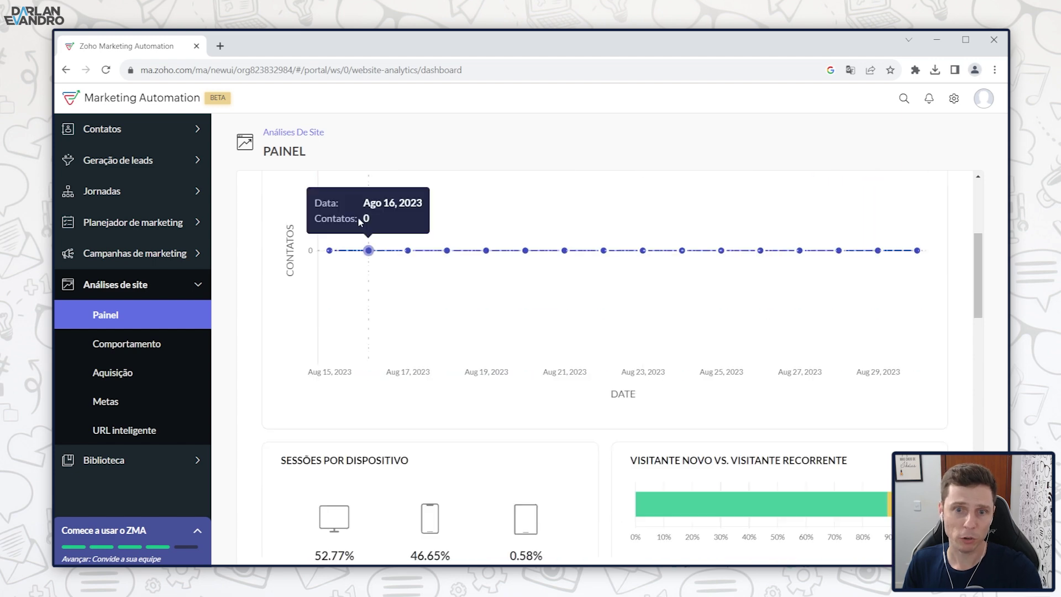
{"action": "scroll", "coordinate": [362, 227], "scroll_direction": "down", "scroll_amount": 5}
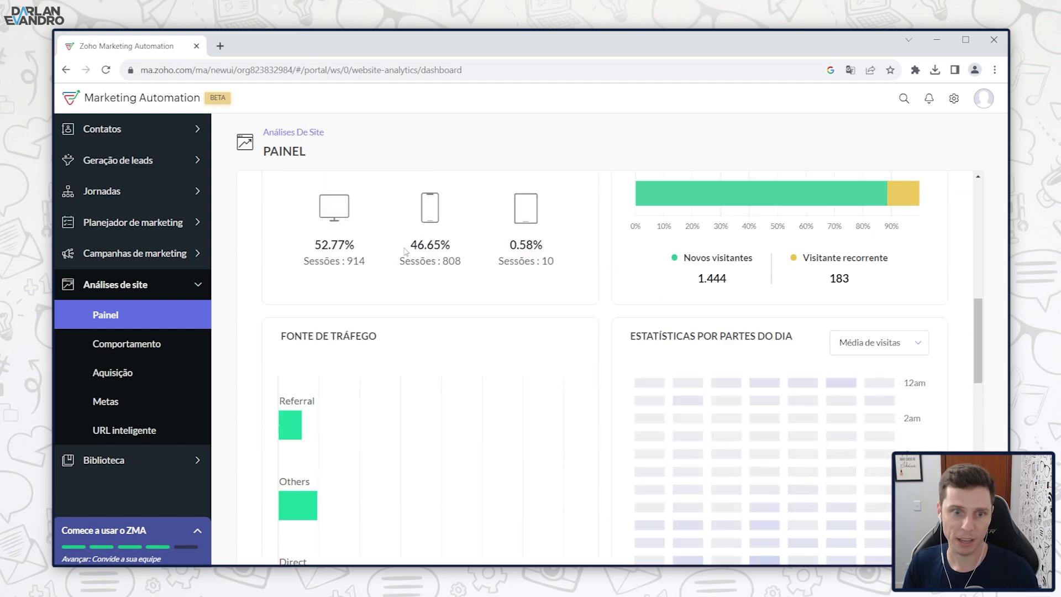
{"action": "scroll", "coordinate": [323, 254], "scroll_direction": "down", "scroll_amount": 1}
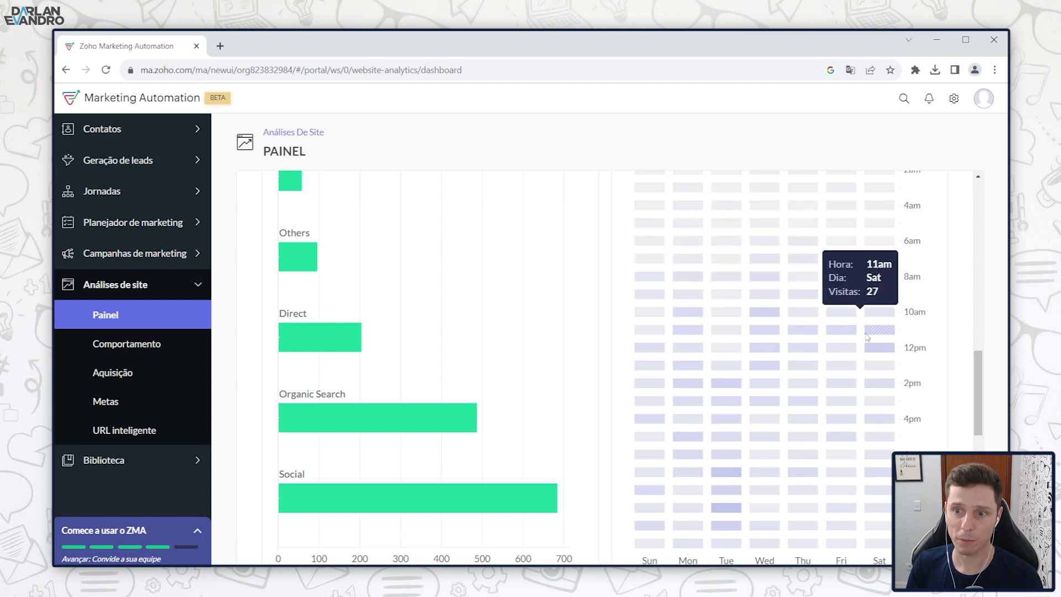
{"action": "scroll", "coordinate": [762, 287], "scroll_direction": "down", "scroll_amount": 7}
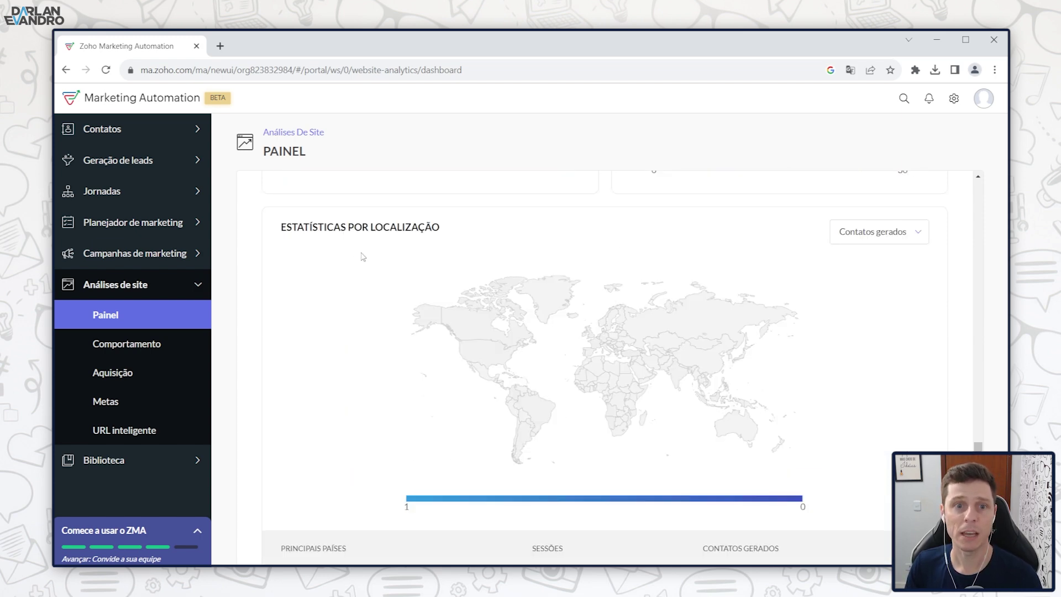
{"action": "scroll", "coordinate": [519, 334], "scroll_direction": "down", "scroll_amount": 2}
{"action": "scroll", "coordinate": [533, 293], "scroll_direction": "up", "scroll_amount": 3}
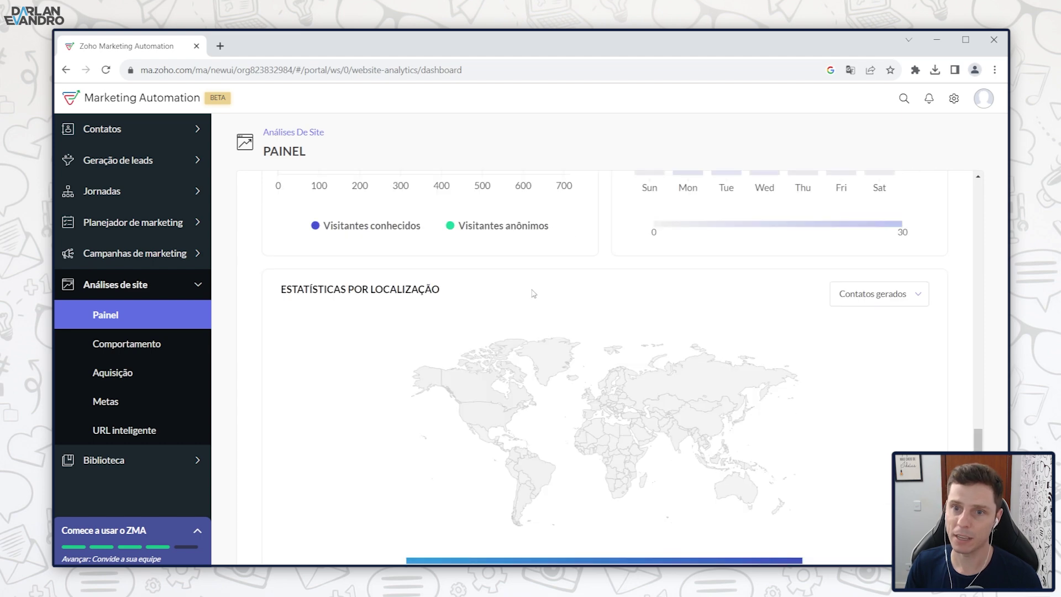
Step: Switch the location map to Sessões, check Brazil's 1.535 sessions, and scroll back up
{"action": "left_click", "coordinate": [917, 304]}
{"action": "left_click", "coordinate": [868, 349]}
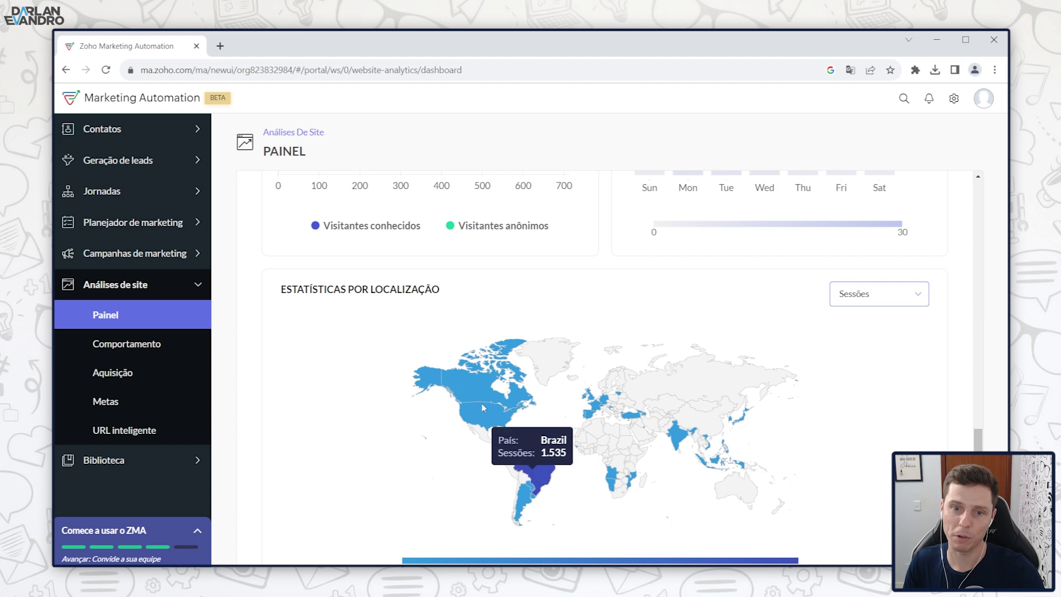
{"action": "scroll", "coordinate": [498, 376], "scroll_direction": "down", "scroll_amount": 1}
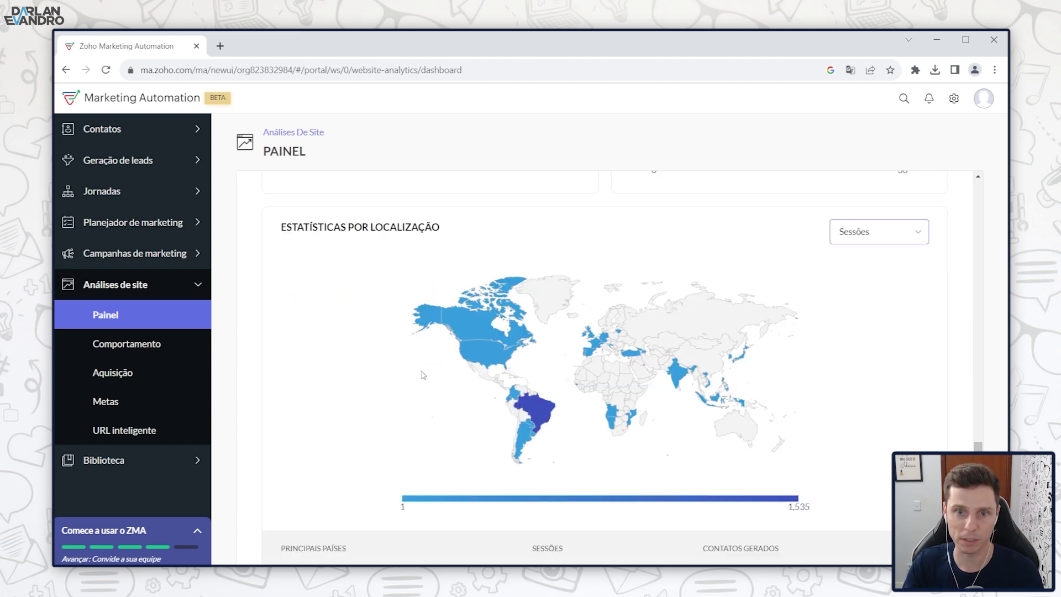
{"action": "scroll", "coordinate": [420, 375], "scroll_direction": "down", "scroll_amount": 3}
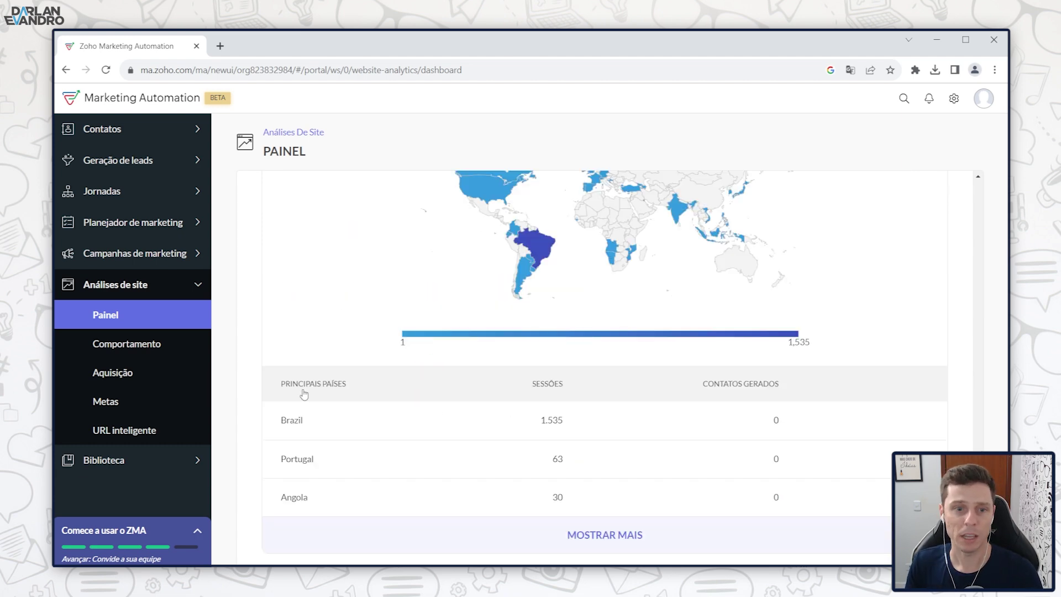
{"action": "scroll", "coordinate": [522, 445], "scroll_direction": "up", "scroll_amount": 10}
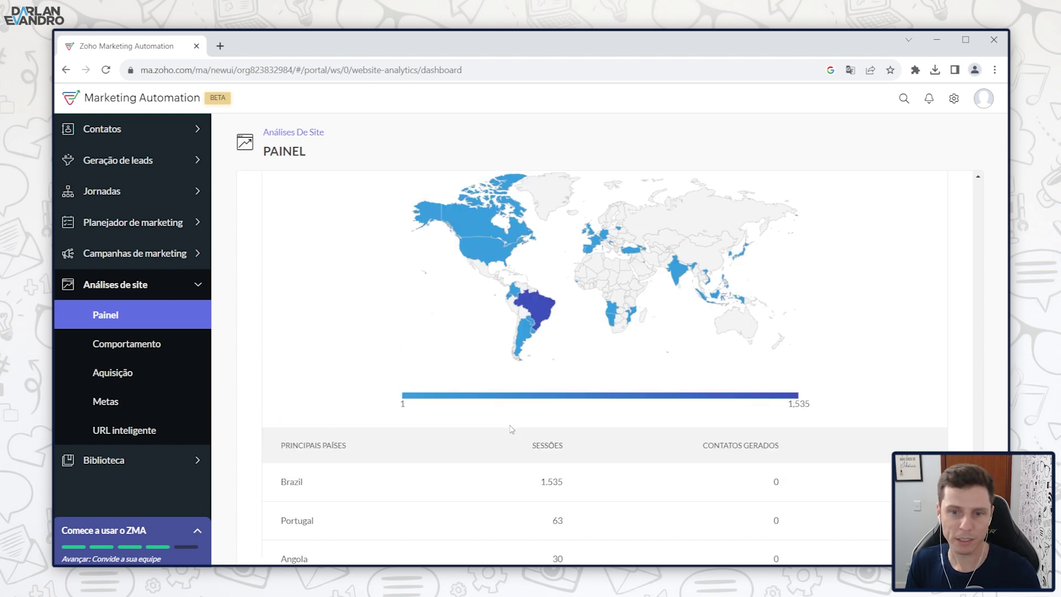
{"action": "scroll", "coordinate": [476, 376], "scroll_direction": "up", "scroll_amount": 3}
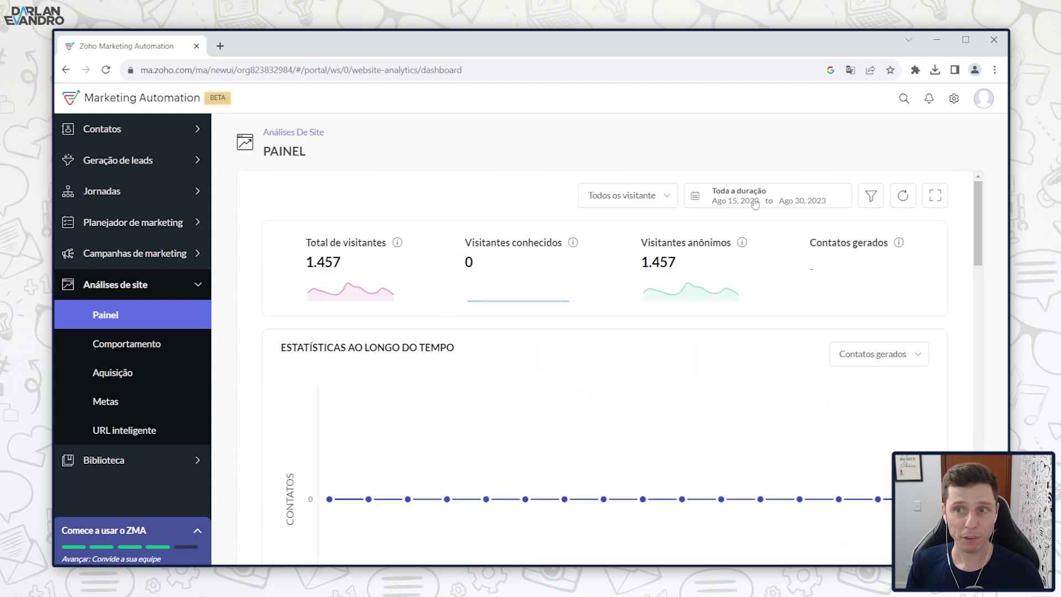
{"action": "left_click", "coordinate": [871, 195]}
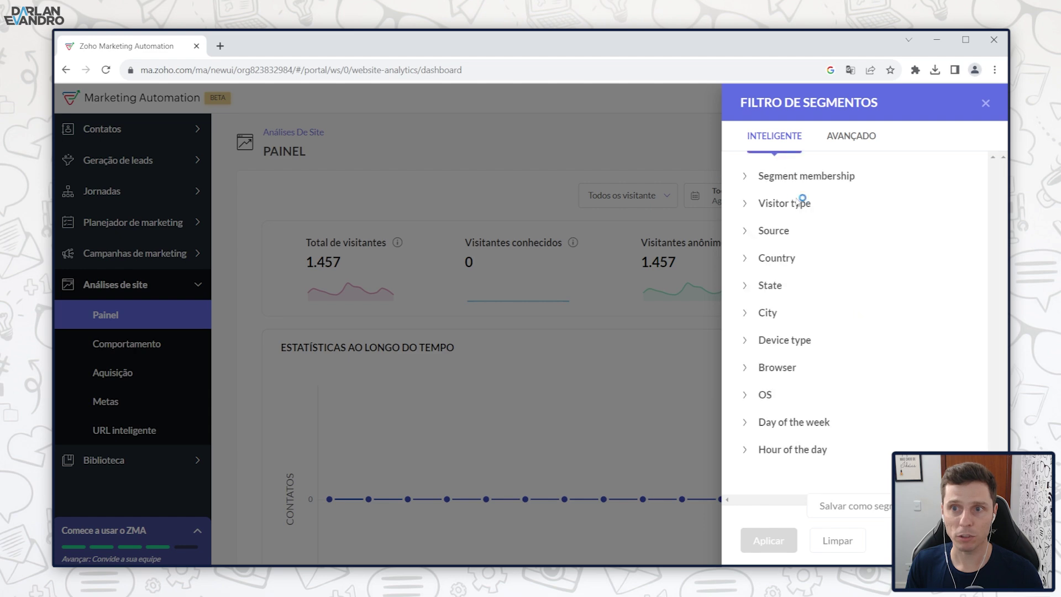
{"action": "left_click", "coordinate": [747, 204]}
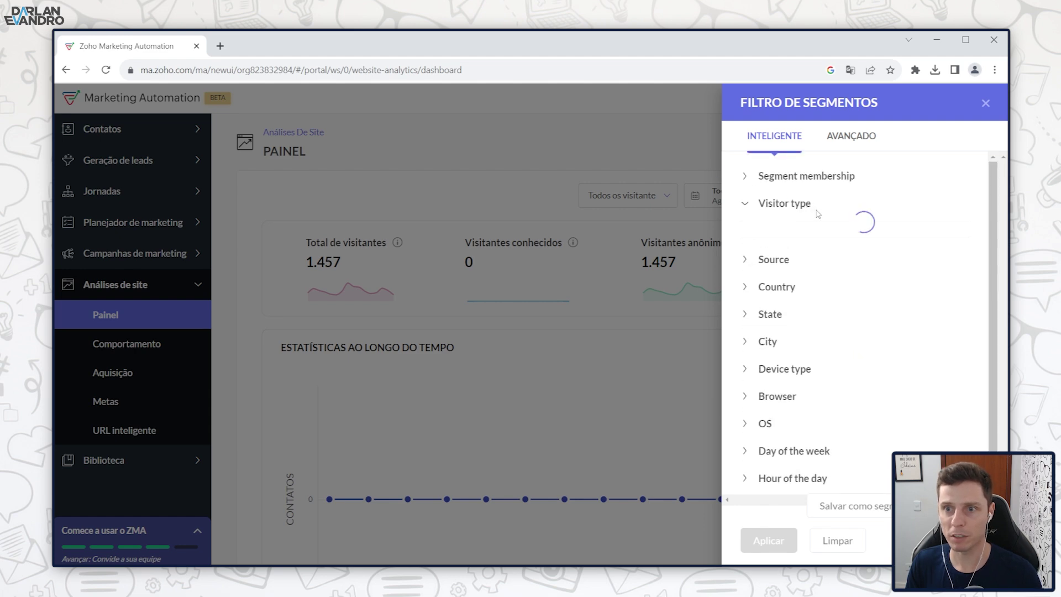
{"action": "left_click", "coordinate": [750, 313]}
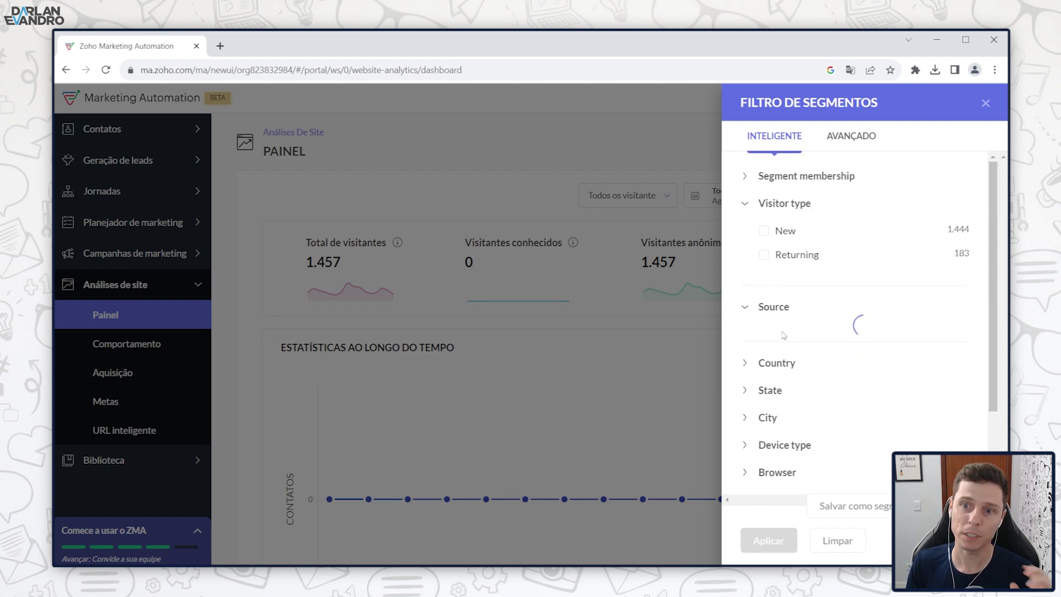
{"action": "scroll", "coordinate": [810, 345], "scroll_direction": "down", "scroll_amount": 1}
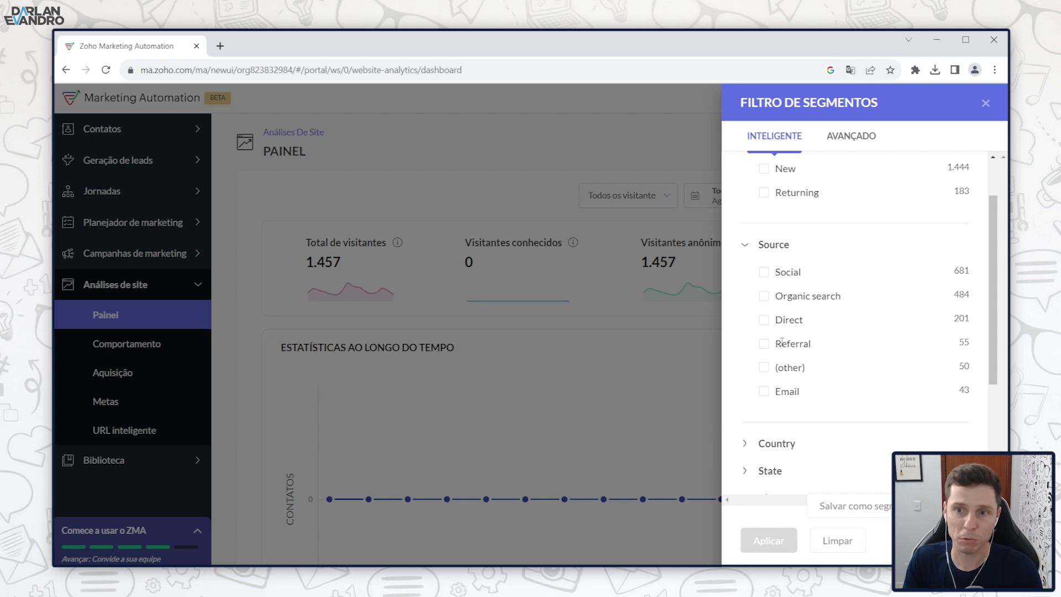
{"action": "left_click", "coordinate": [744, 247]}
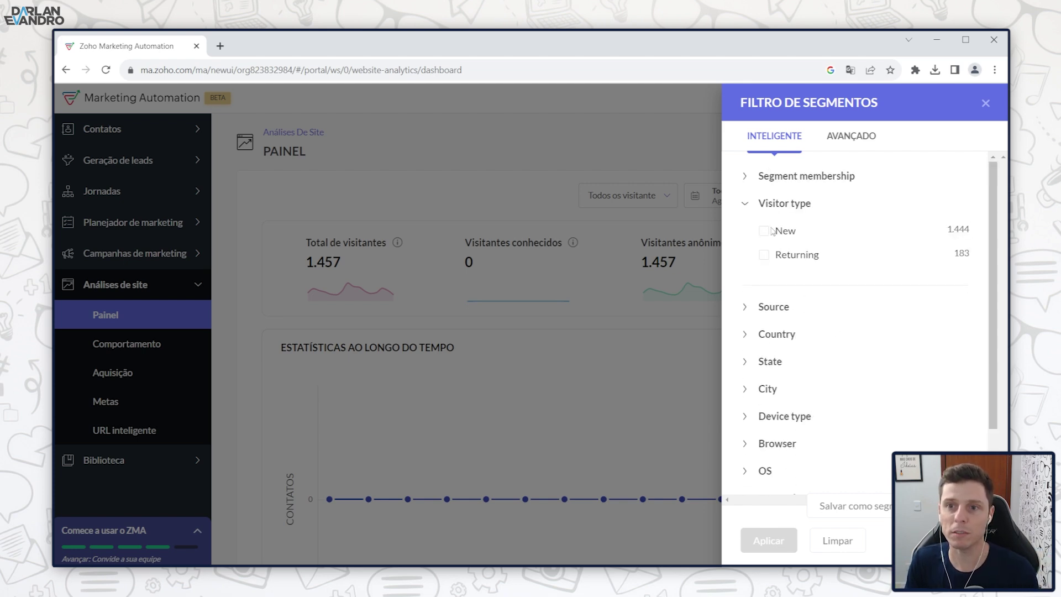
{"action": "left_click", "coordinate": [744, 205]}
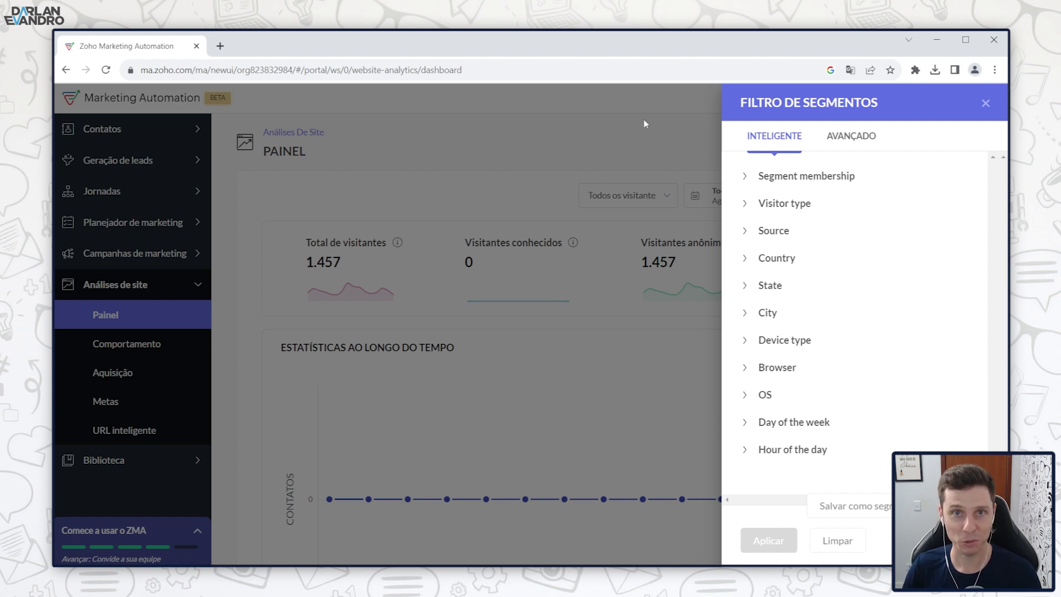
{"action": "left_click", "coordinate": [987, 105]}
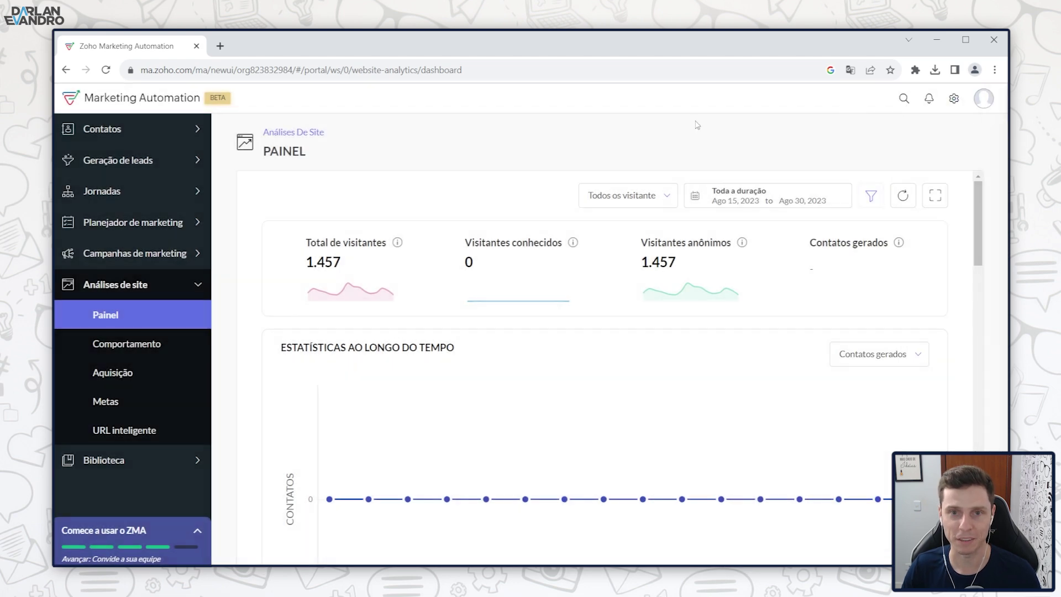
Step: Pass through the Comportamento and Aquisição reports to reach the empty Metas page
{"action": "left_click", "coordinate": [131, 353]}
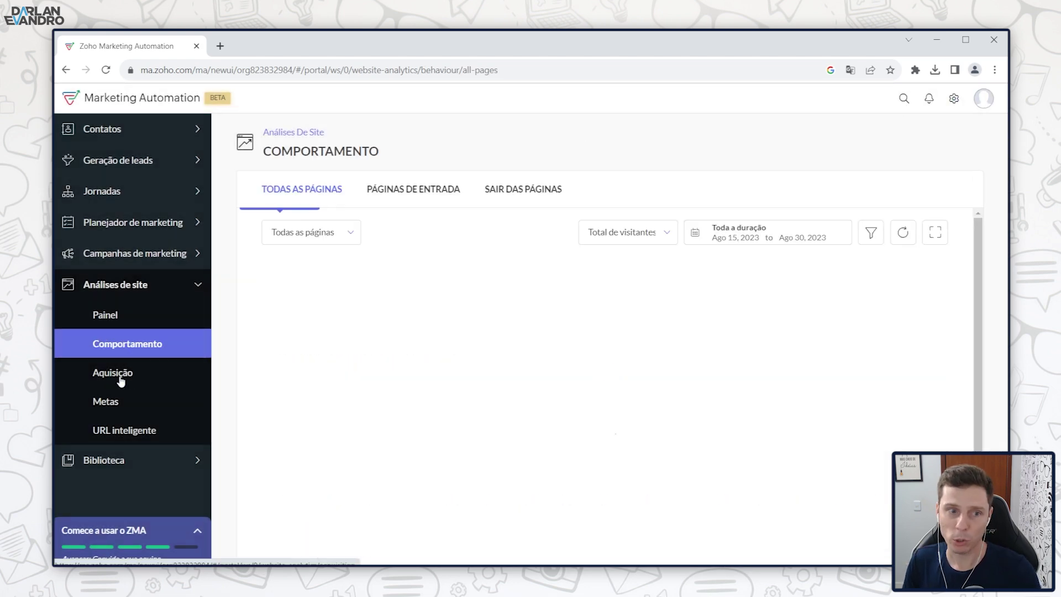
{"action": "left_click", "coordinate": [120, 377]}
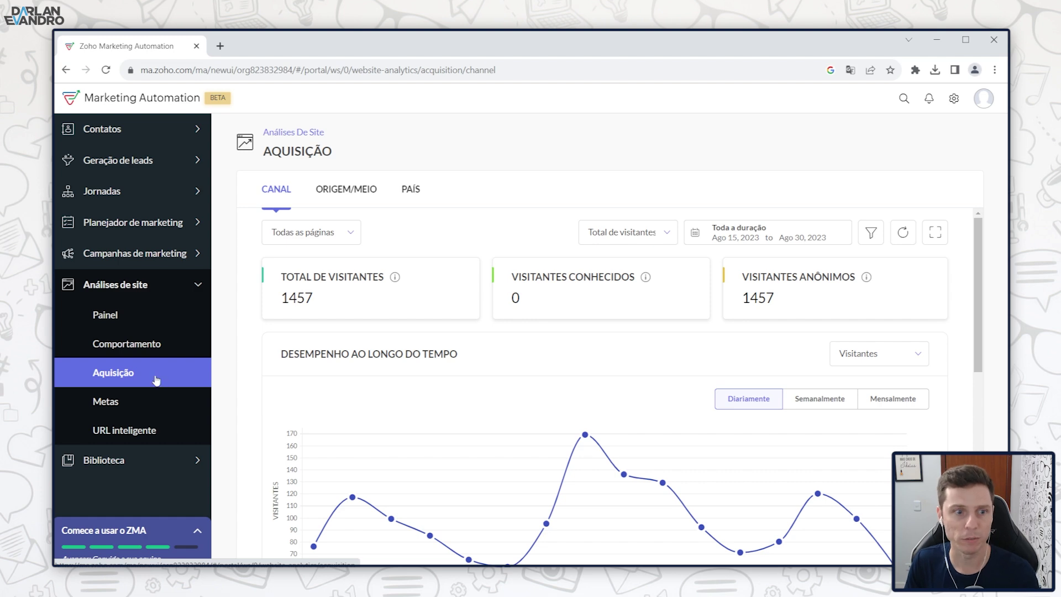
{"action": "left_click", "coordinate": [108, 403]}
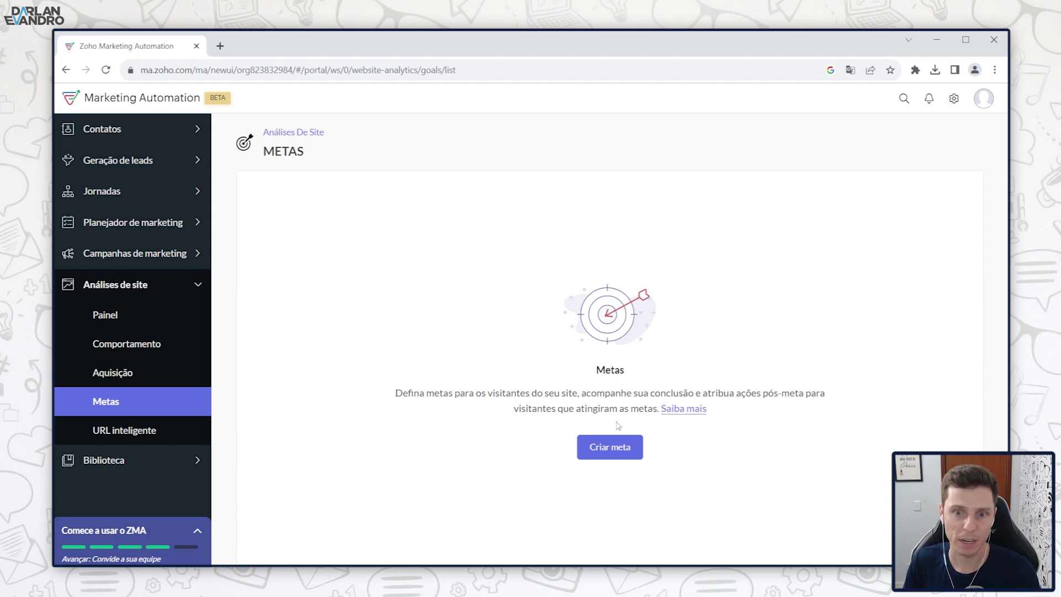
{"action": "left_click", "coordinate": [614, 448]}
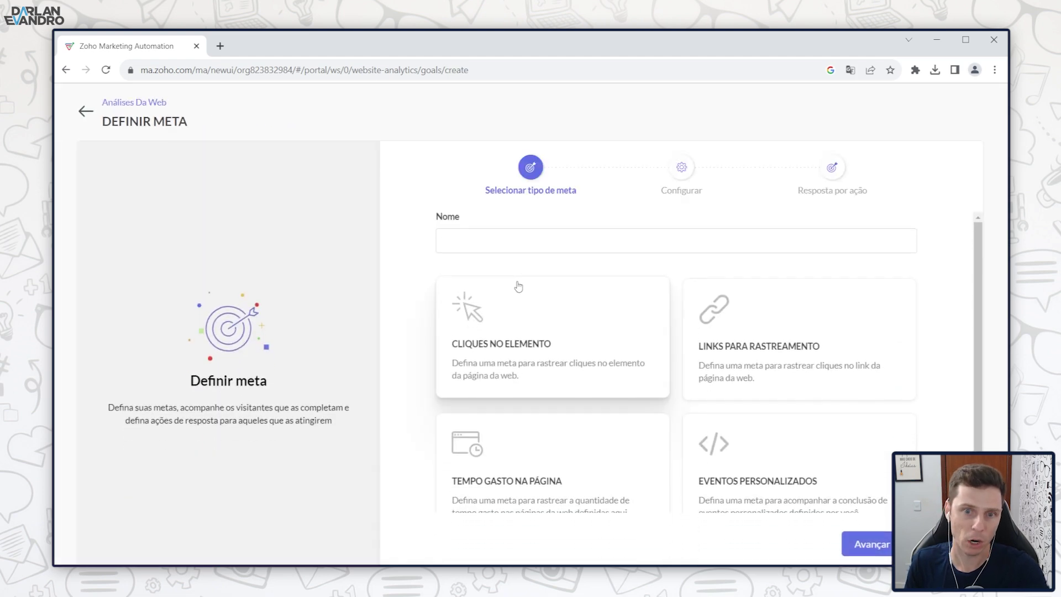
{"action": "scroll", "coordinate": [475, 313], "scroll_direction": "down", "scroll_amount": 1}
{"action": "scroll", "coordinate": [513, 319], "scroll_direction": "up", "scroll_amount": 1}
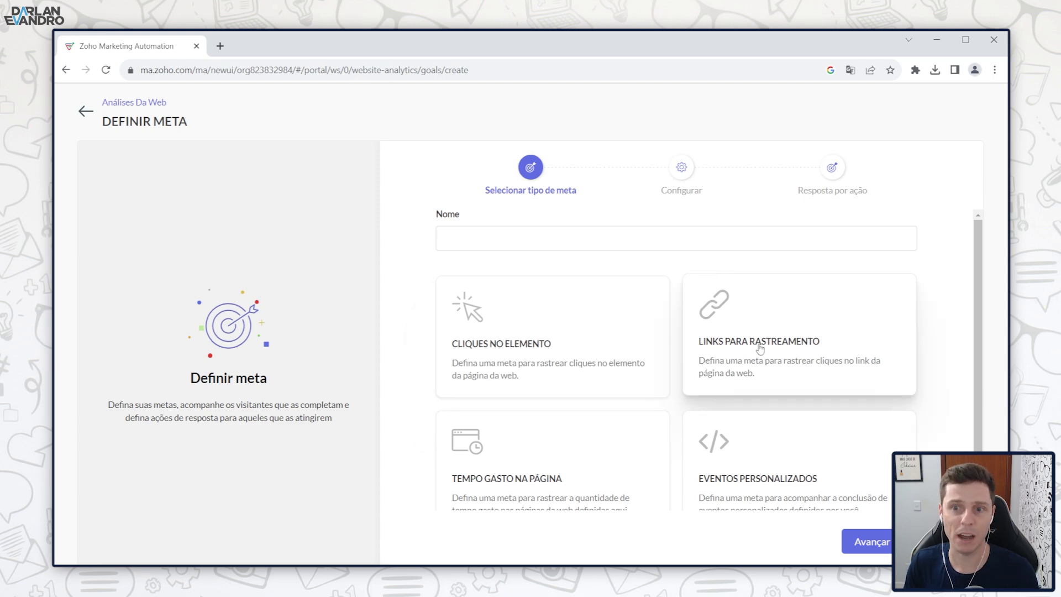
{"action": "scroll", "coordinate": [492, 343], "scroll_direction": "down", "scroll_amount": 1}
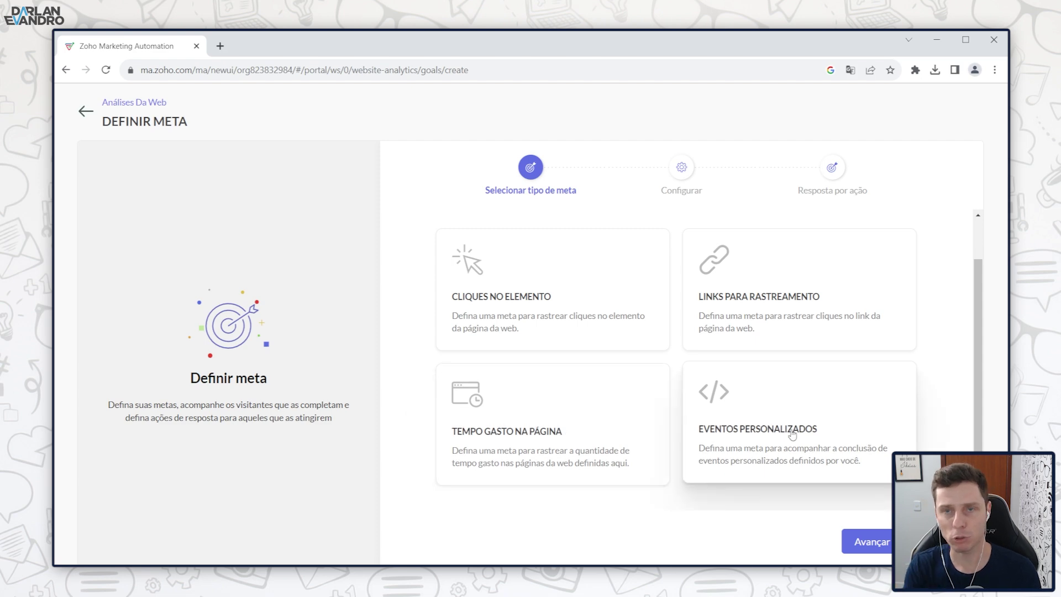
{"action": "scroll", "coordinate": [792, 435], "scroll_direction": "up", "scroll_amount": 1}
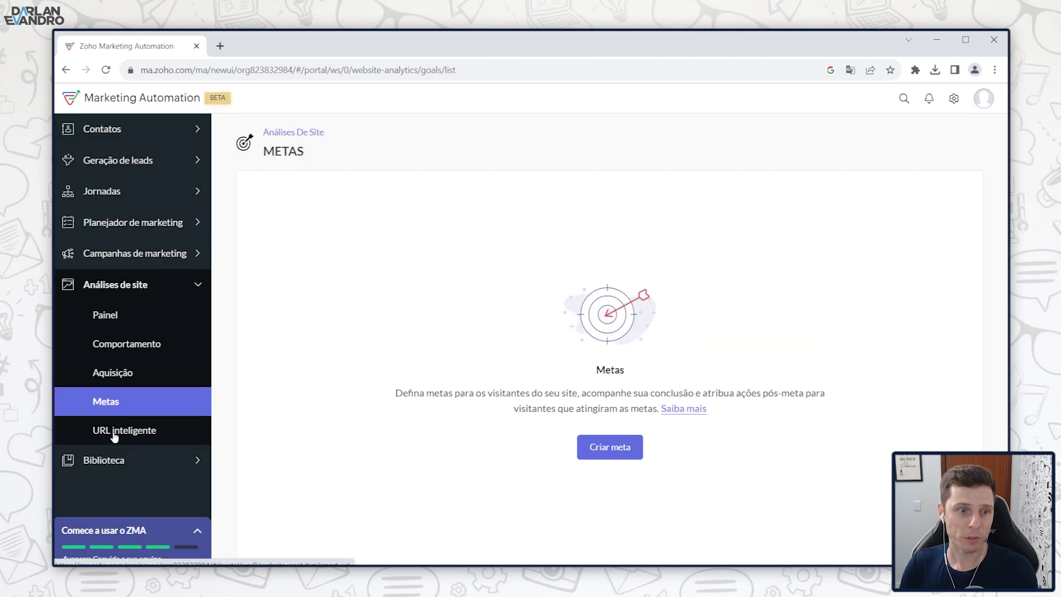
Step: Open Criar URL Inteligente and click through its name, landing URL, campaign name and term fields
{"action": "left_click", "coordinate": [114, 434]}
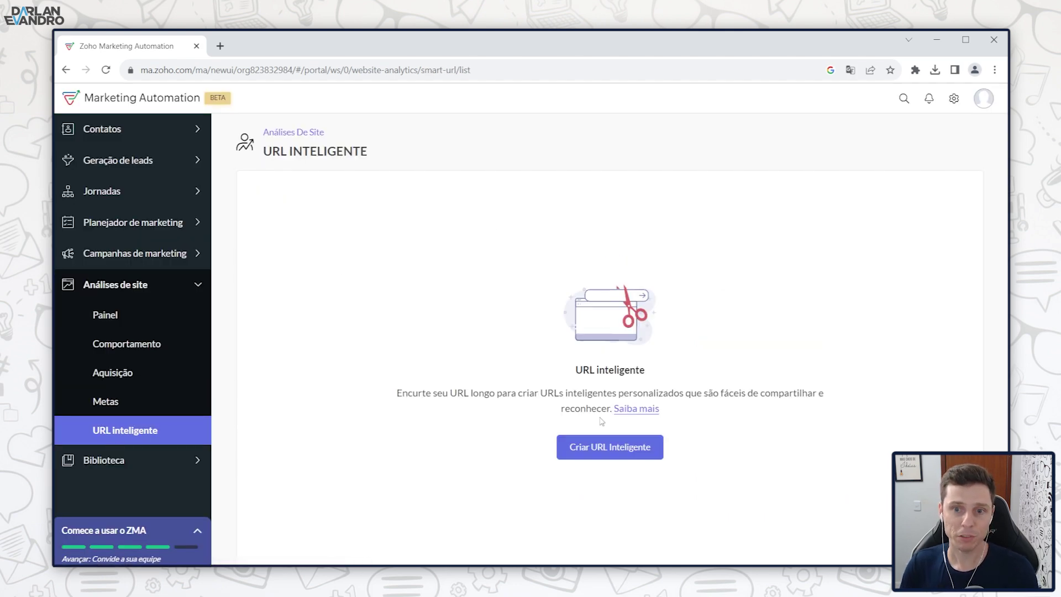
{"action": "left_click", "coordinate": [604, 456]}
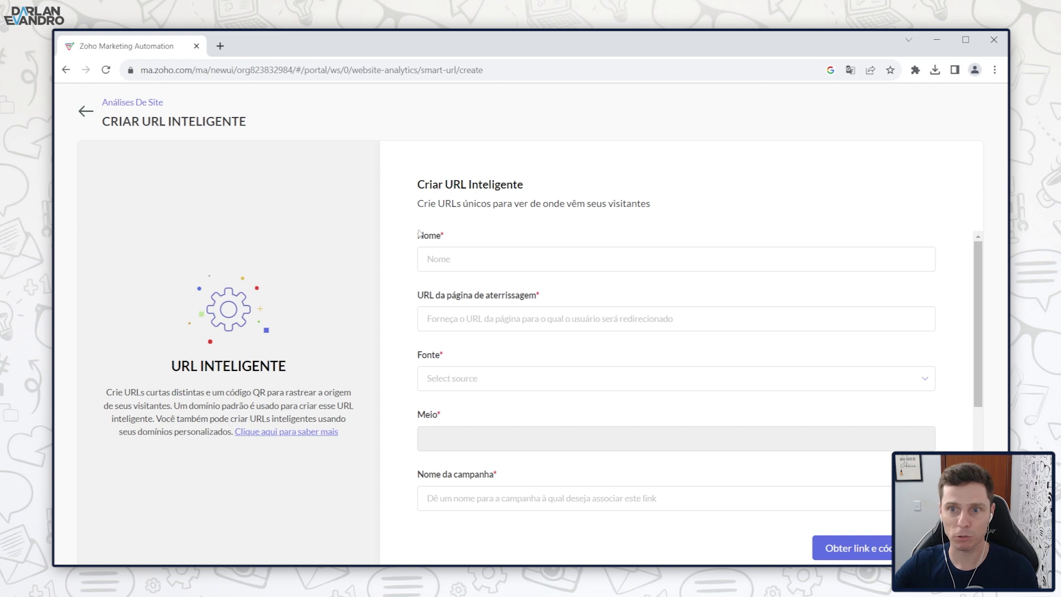
{"action": "left_click", "coordinate": [470, 258]}
{"action": "left_click", "coordinate": [466, 317]}
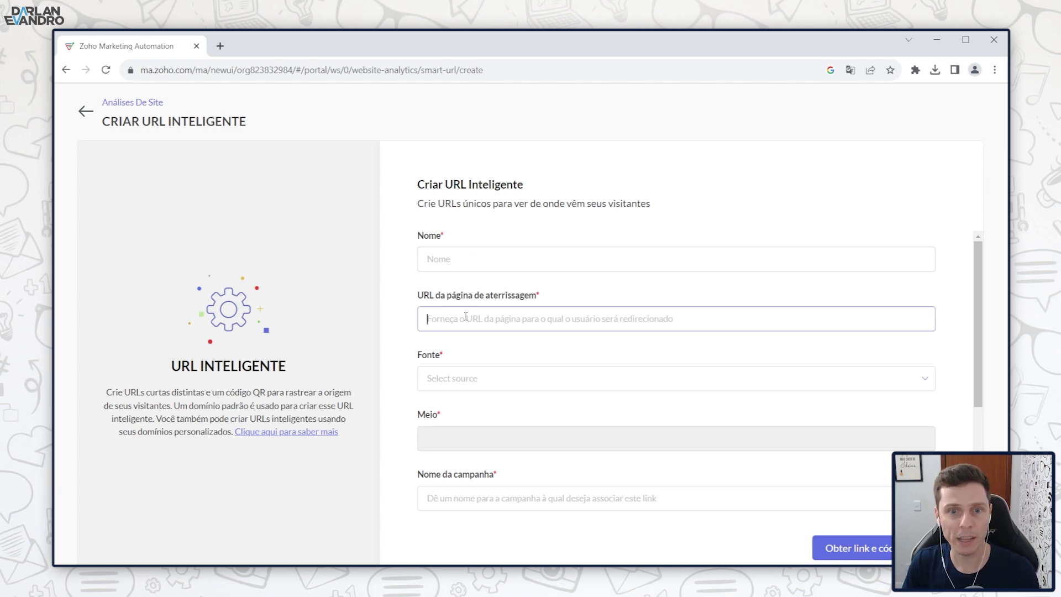
{"action": "scroll", "coordinate": [412, 344], "scroll_direction": "down", "scroll_amount": 2}
{"action": "scroll", "coordinate": [416, 335], "scroll_direction": "down", "scroll_amount": 1}
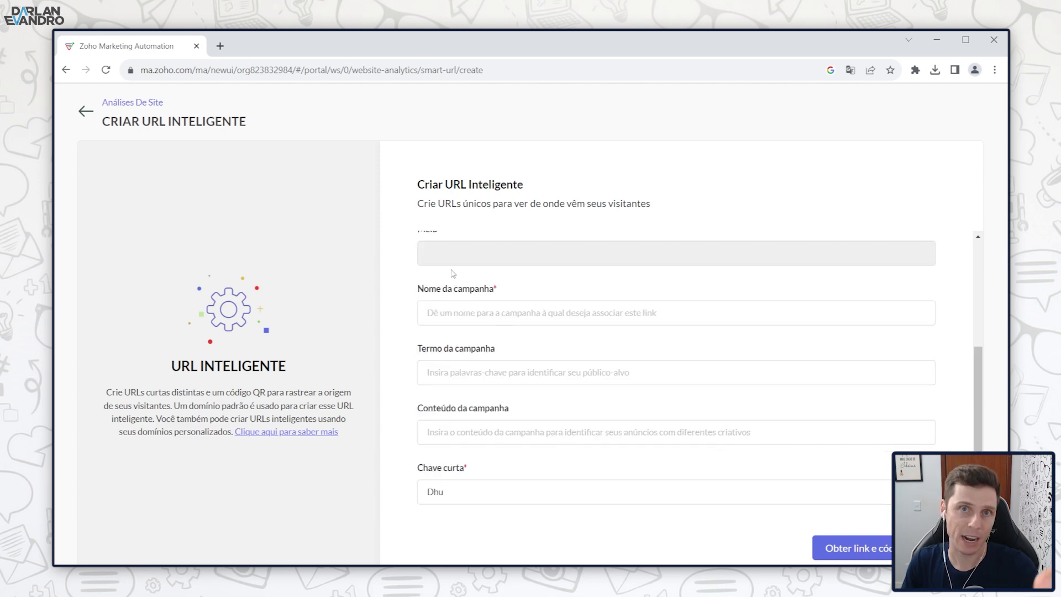
{"action": "scroll", "coordinate": [435, 346], "scroll_direction": "up", "scroll_amount": 3}
{"action": "scroll", "coordinate": [435, 343], "scroll_direction": "down", "scroll_amount": 3}
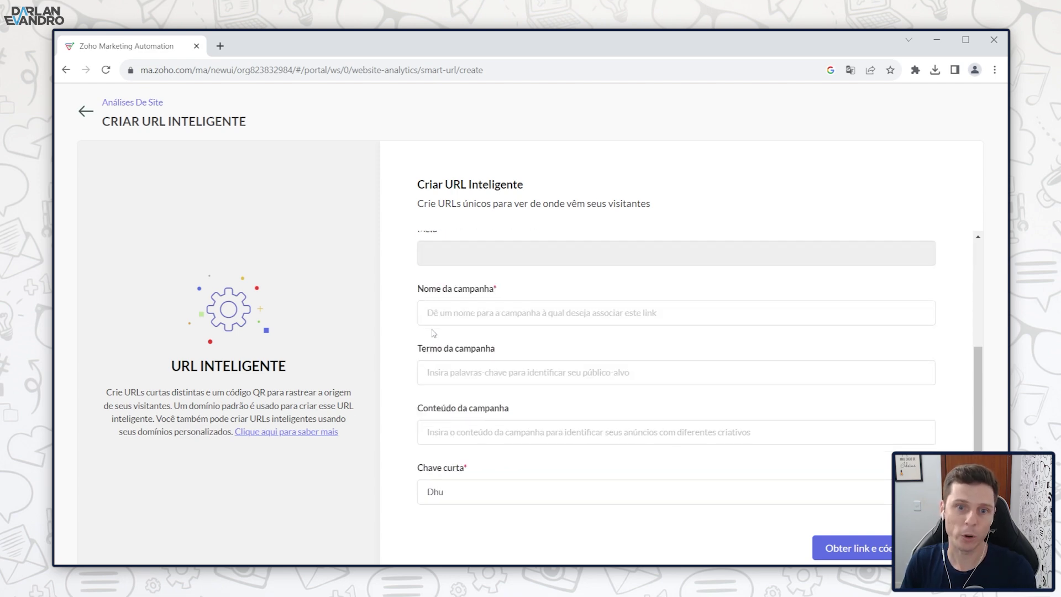
{"action": "left_click", "coordinate": [437, 311]}
{"action": "left_click", "coordinate": [464, 378]}
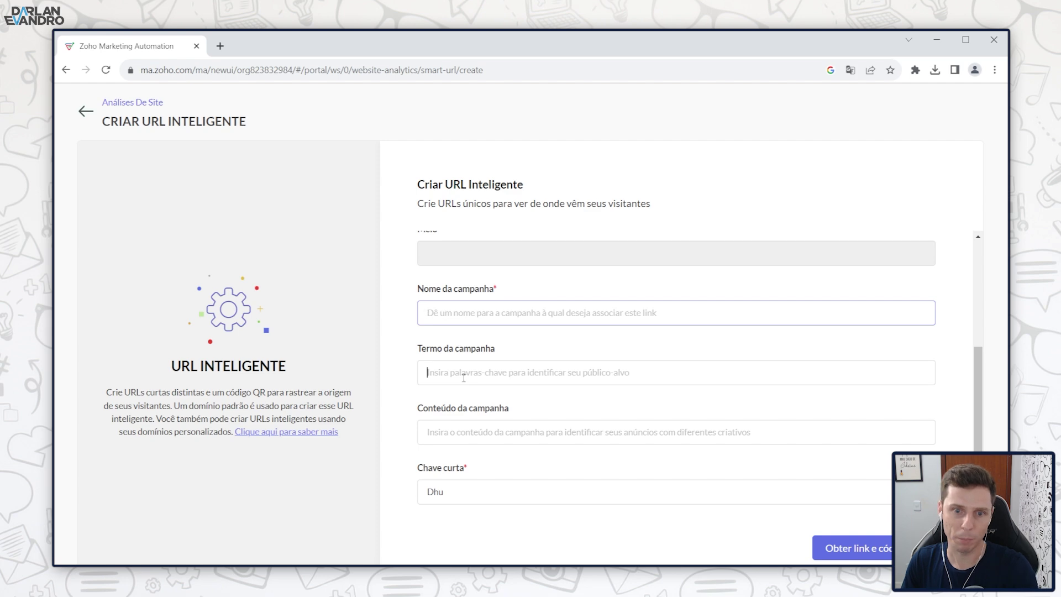
{"action": "scroll", "coordinate": [468, 443], "scroll_direction": "up", "scroll_amount": 3}
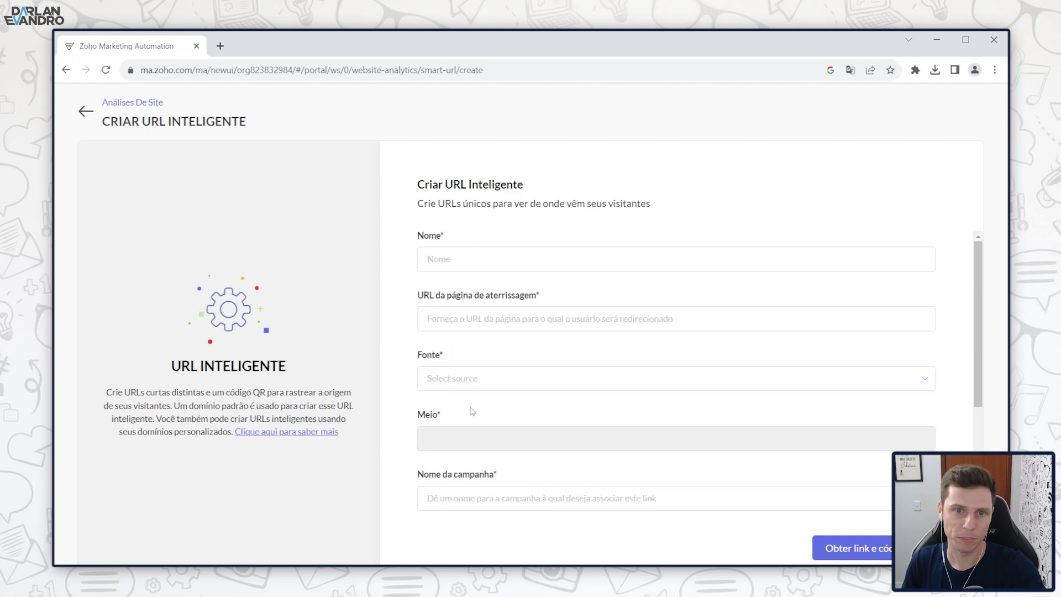